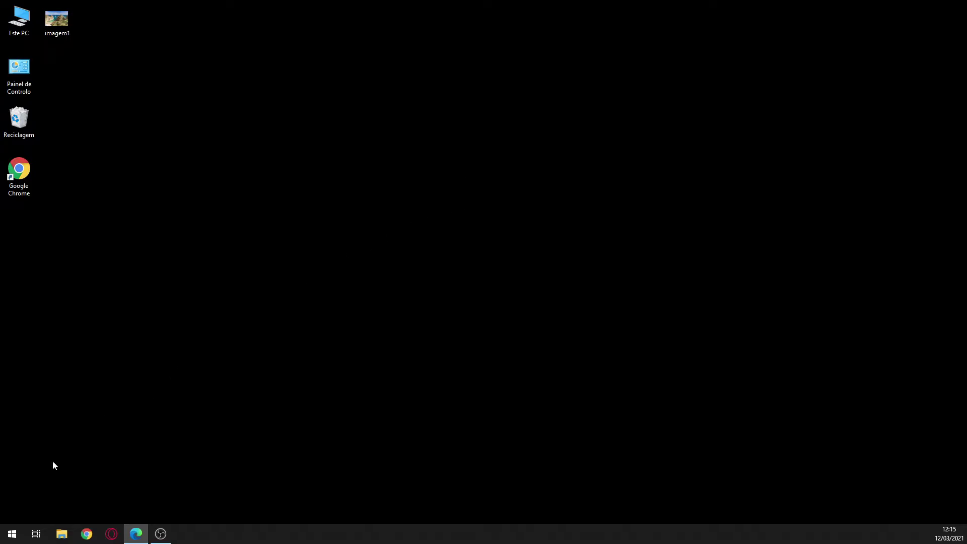
# - Open Word, maximize its window and create a blank document
pyautogui.click(19, 533)
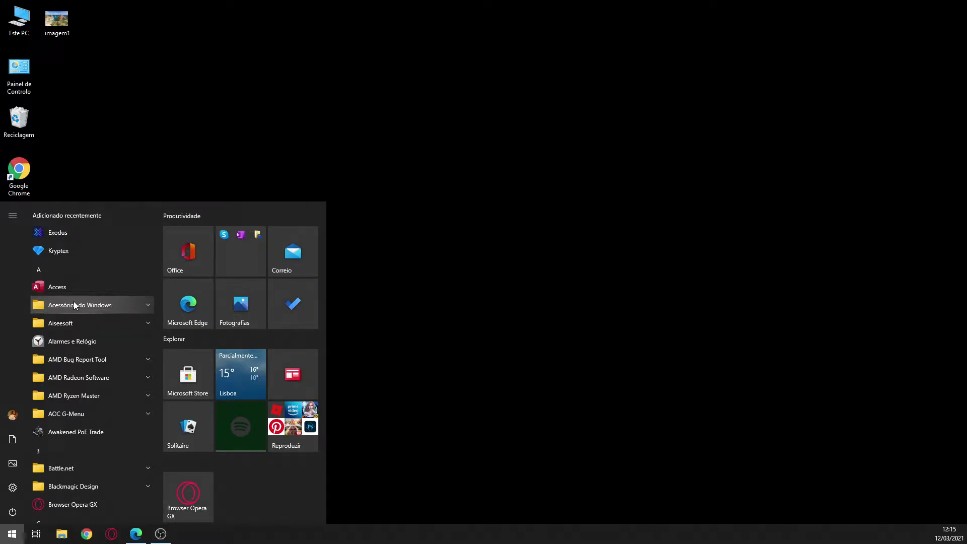
pyautogui.write('word')
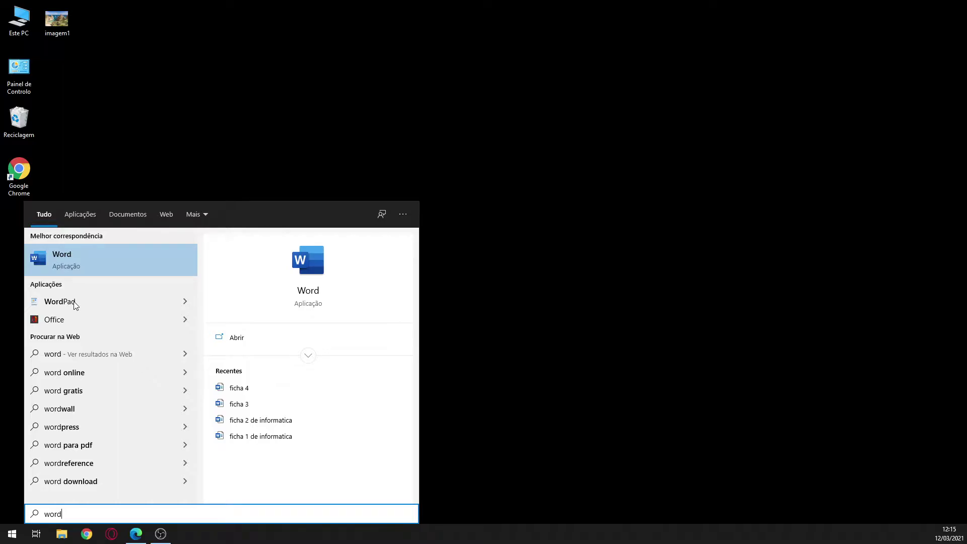
pyautogui.click(53, 267)
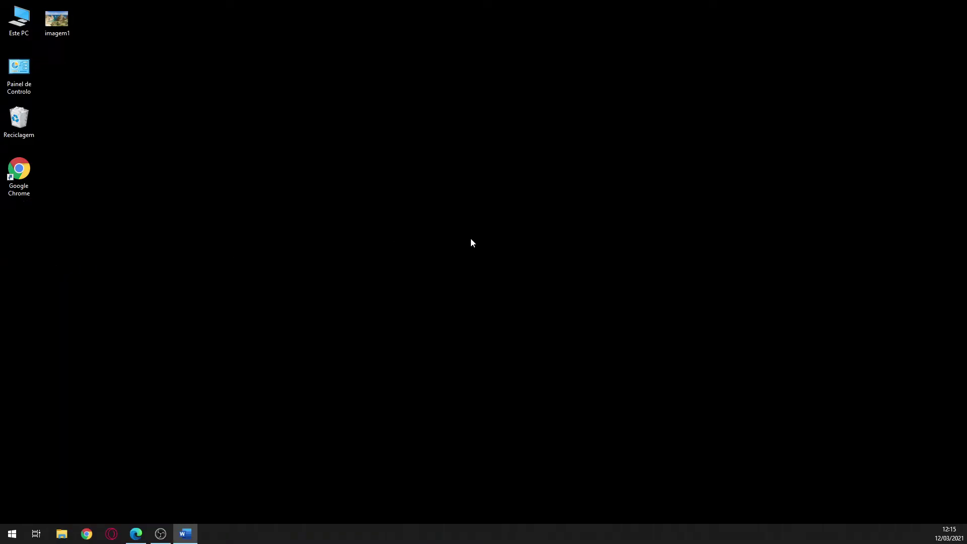
pyautogui.moveTo(179, 103); pyautogui.dragTo(406, 99)
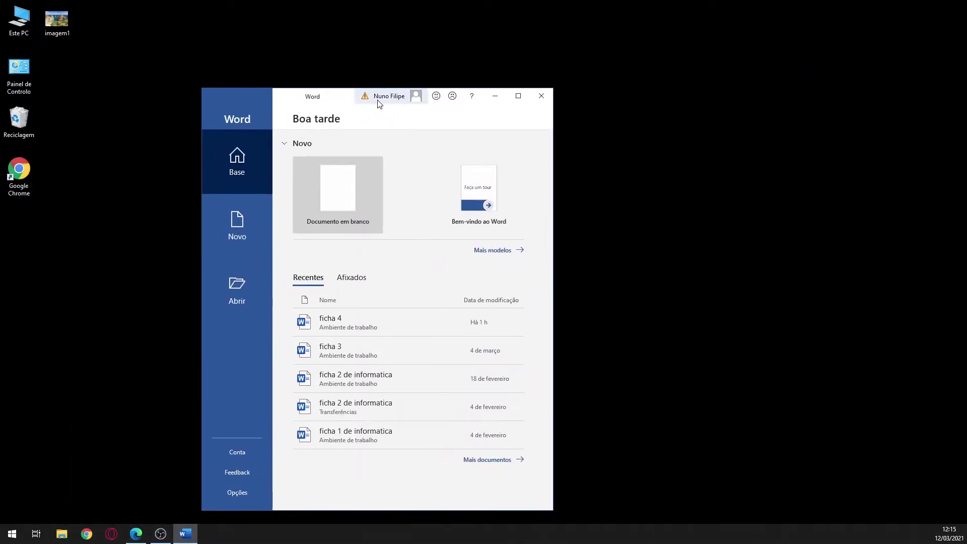
pyautogui.click(516, 96)
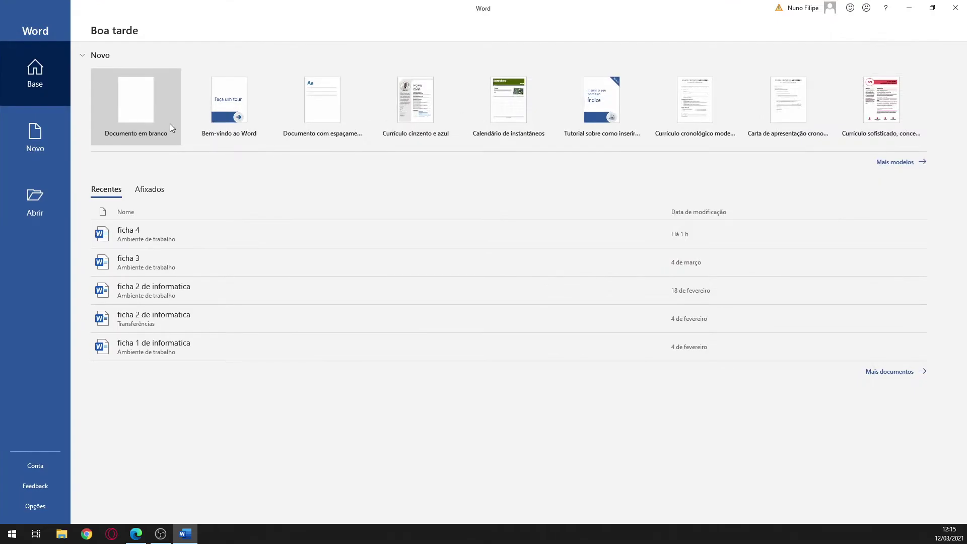
pyautogui.click(157, 123)
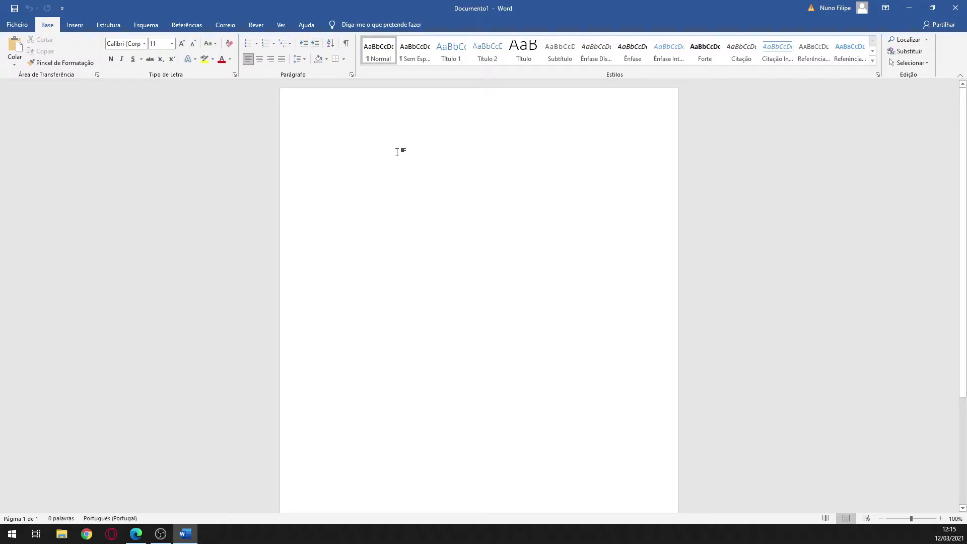
# - Write "Olá" in the first line of the blank document
pyautogui.write('Ols')
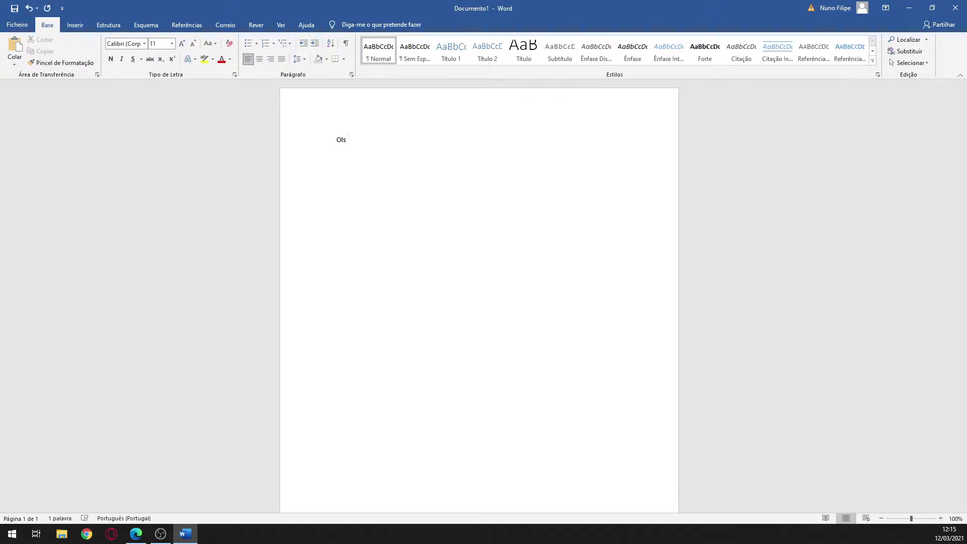
pyautogui.press('BackSpace')
pyautogui.press('BackSpace')
pyautogui.press('BackSpace')
pyautogui.write('lá')
# - Close the document, saving it to the desktop (Ambiente de trabalho) as "teste", and place its icon below imagem1
pyautogui.click(955, 8)
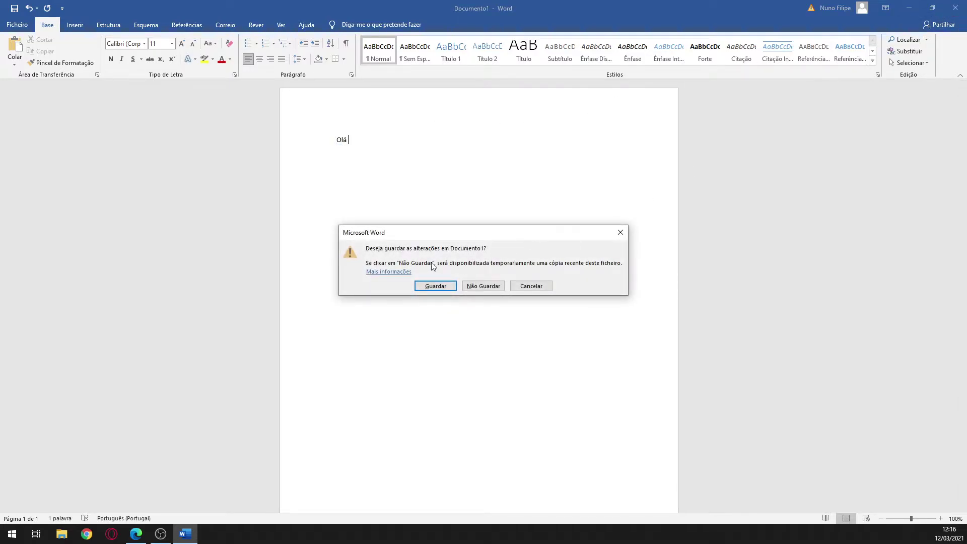
pyautogui.click(442, 286)
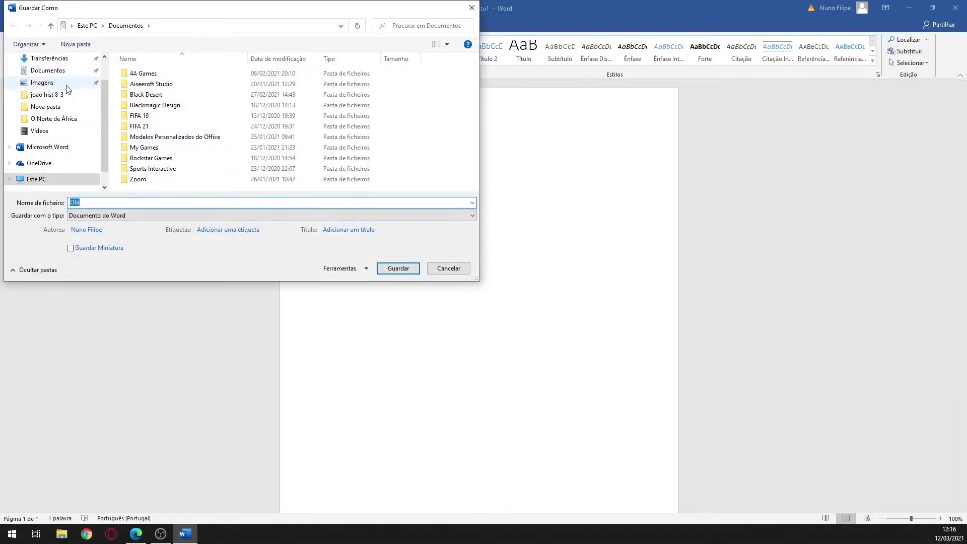
pyautogui.scroll(1, 106, 115)
pyautogui.click(45, 79)
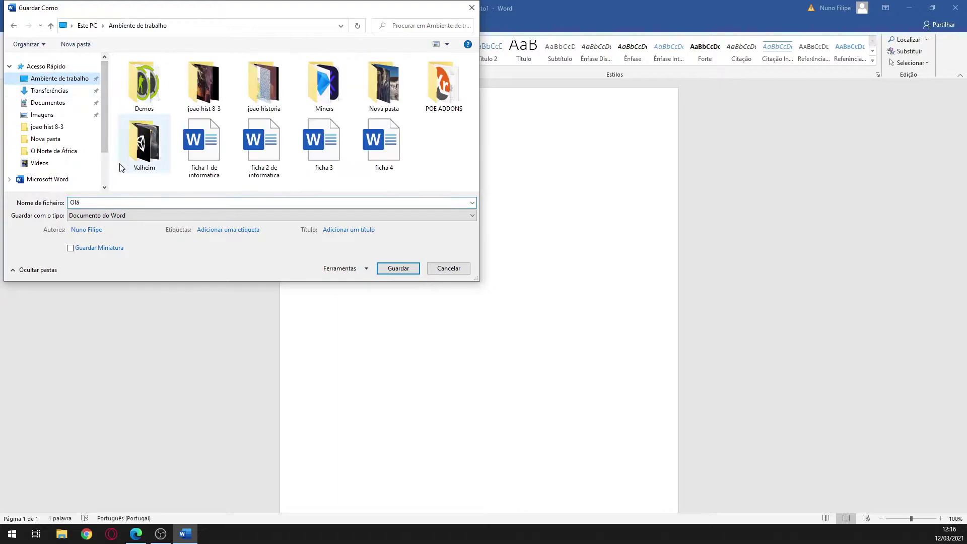
pyautogui.write('teste')
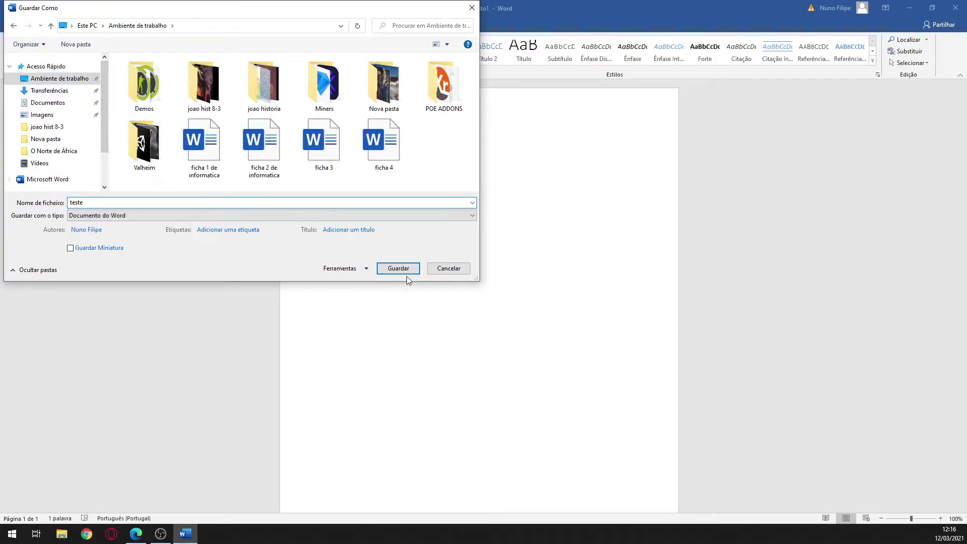
pyautogui.click(397, 268)
pyautogui.hotkey('alt', 'F4')
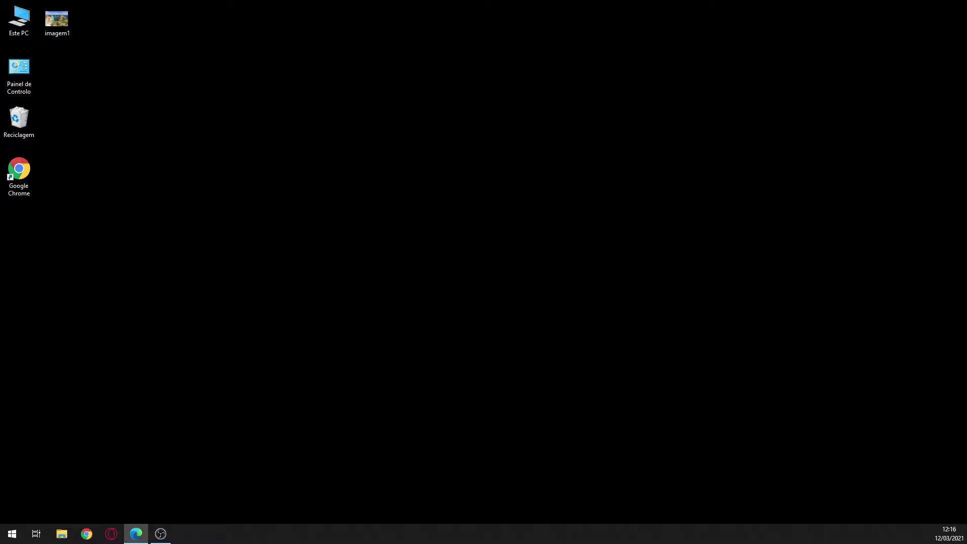
pyautogui.moveTo(384, 190); pyautogui.dragTo(74, 76)
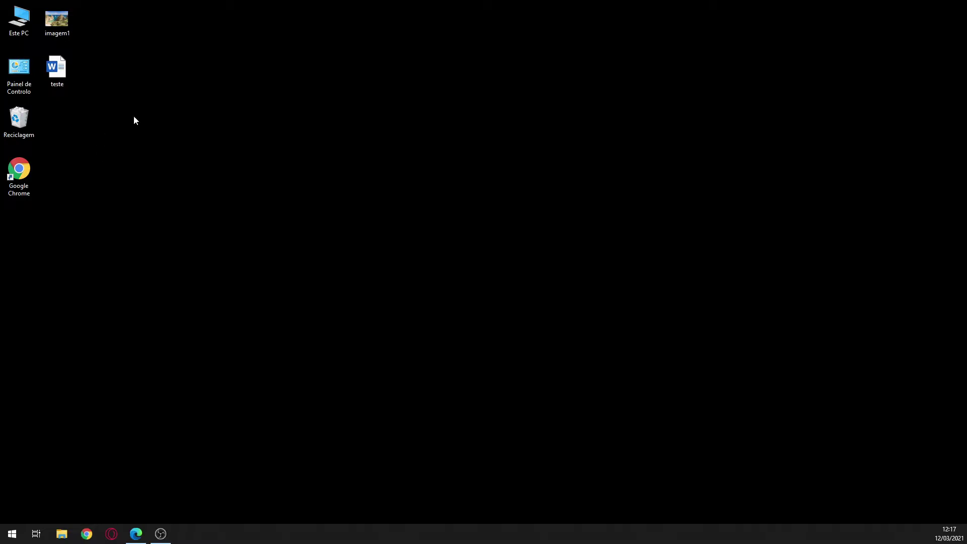
# - Create a new Word document directly on the desktop, name it "exerc inf 1" and open it
pyautogui.rightClick(142, 136)
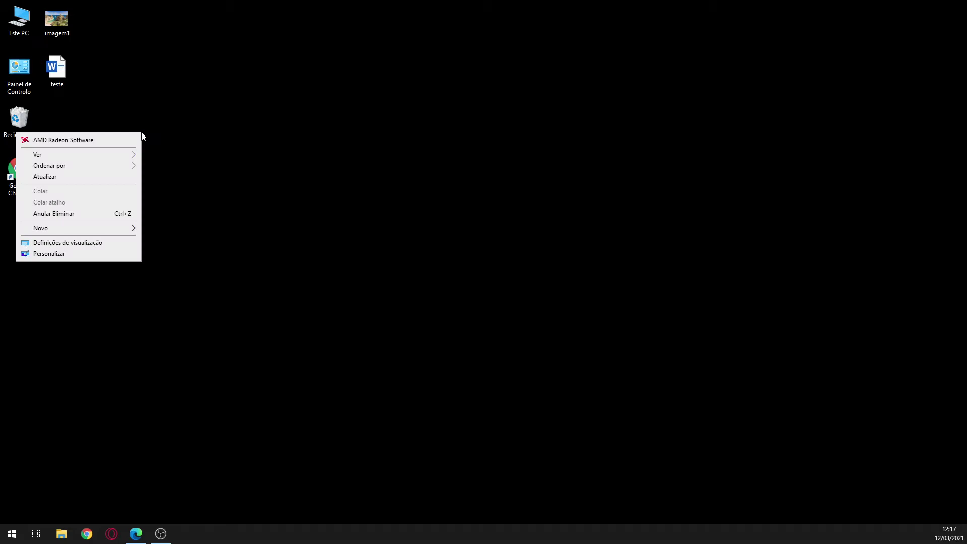
pyautogui.moveTo(68, 228)
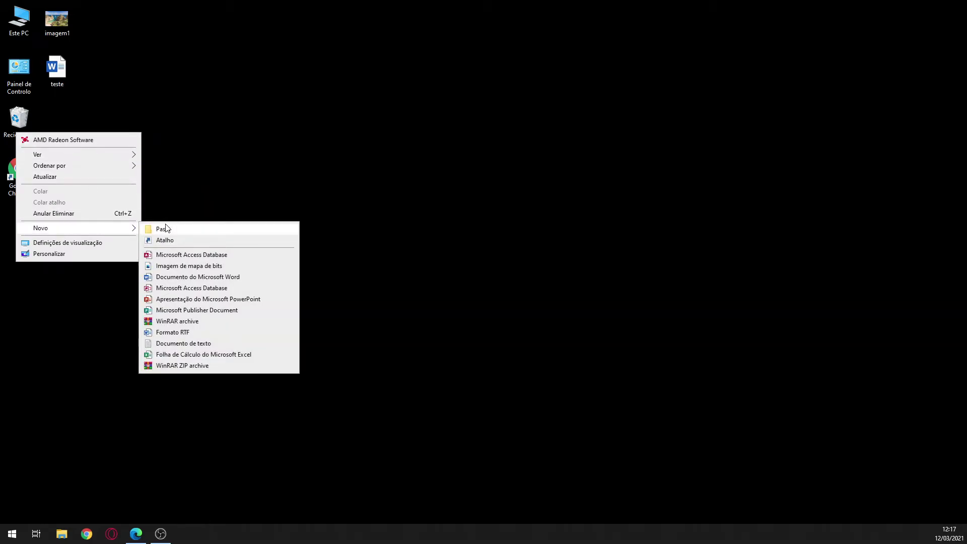
pyautogui.click(203, 277)
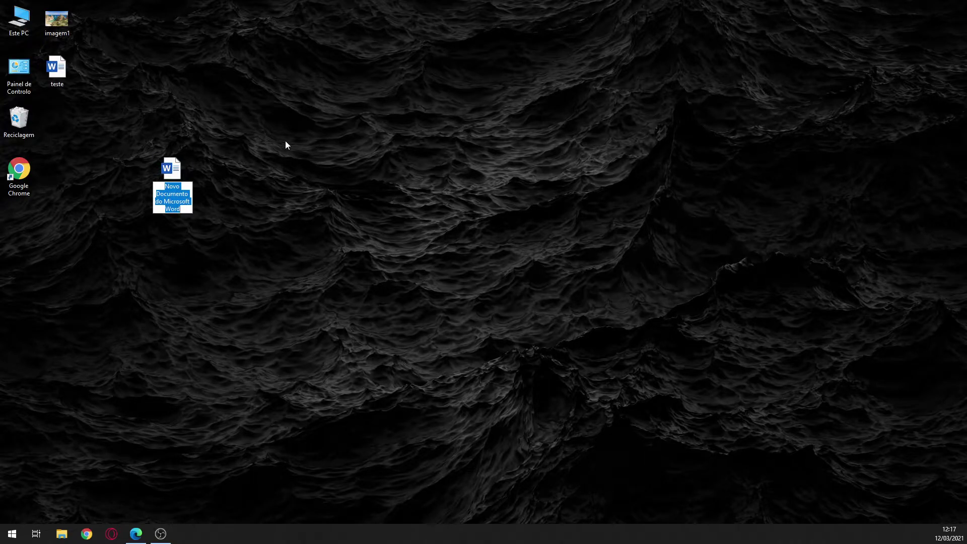
pyautogui.write('exerc inf 1')
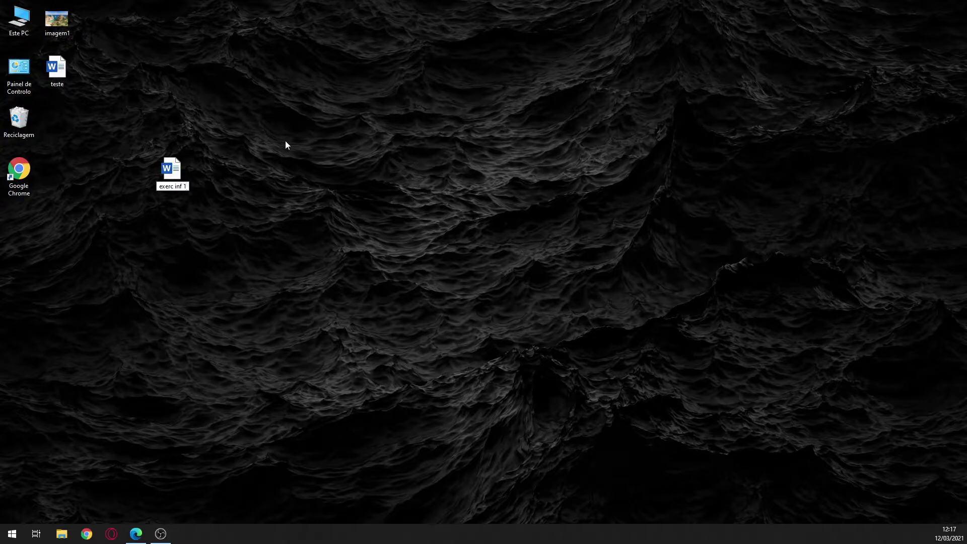
pyautogui.press('Return')
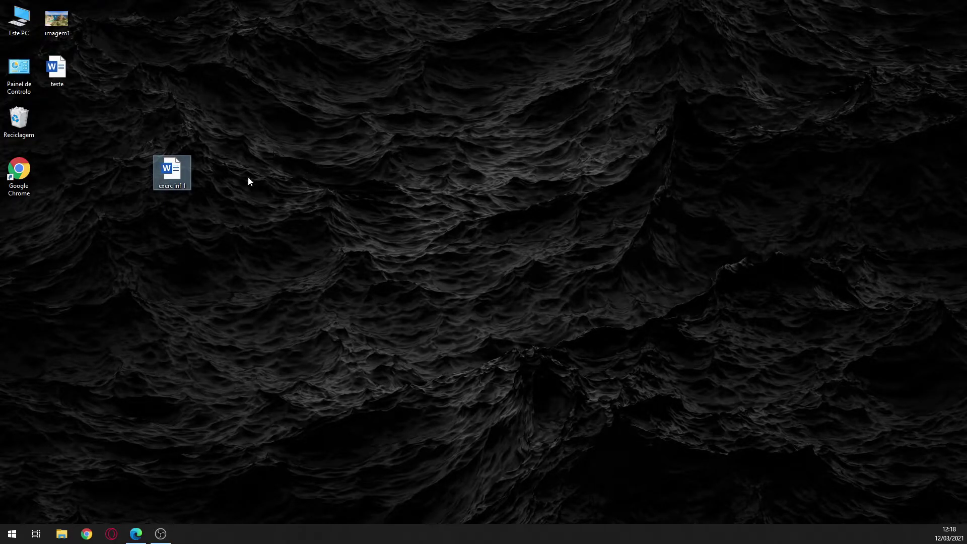
pyautogui.doubleClick(173, 171)
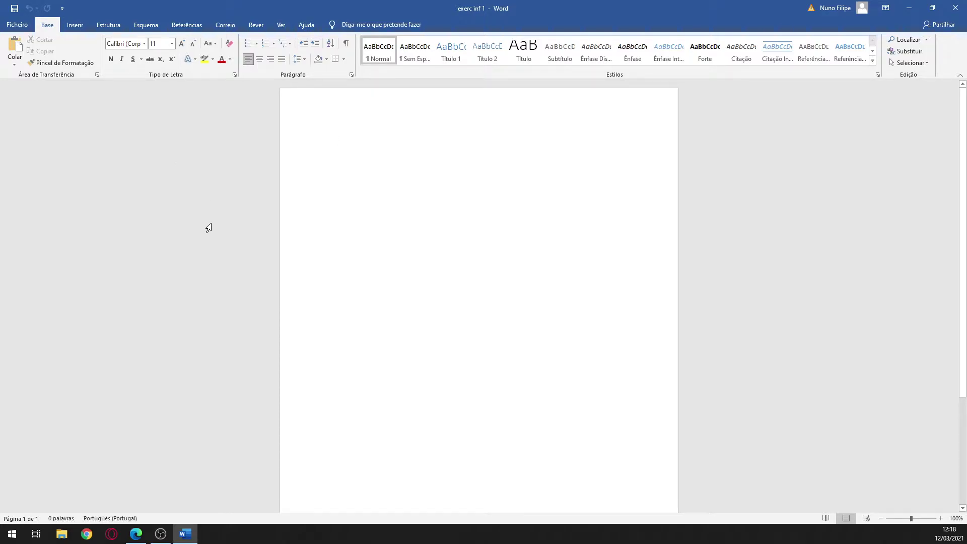
# - Enter the author's first name in the page footer and leave footer editing
pyautogui.scroll(-5, 208, 228)
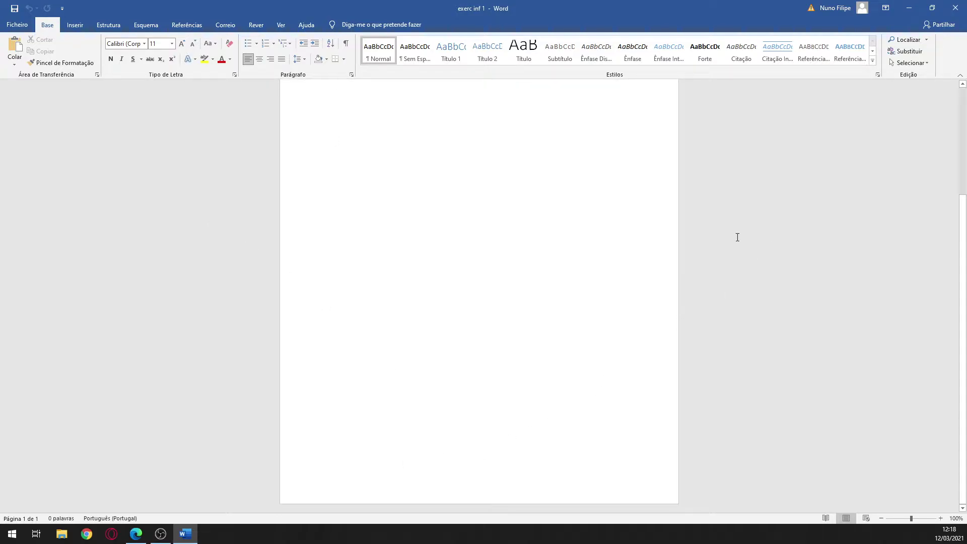
pyautogui.doubleClick(391, 496)
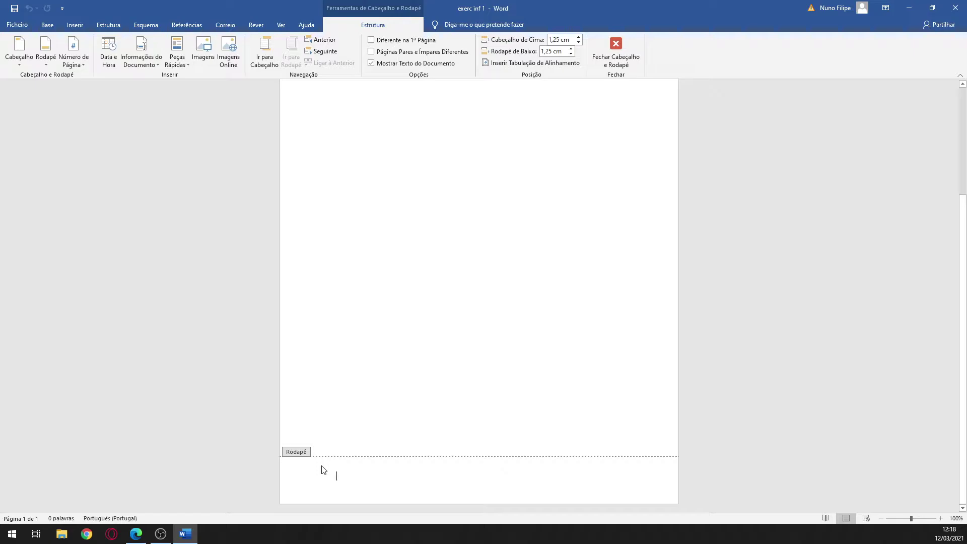
pyautogui.write('Nunoi')
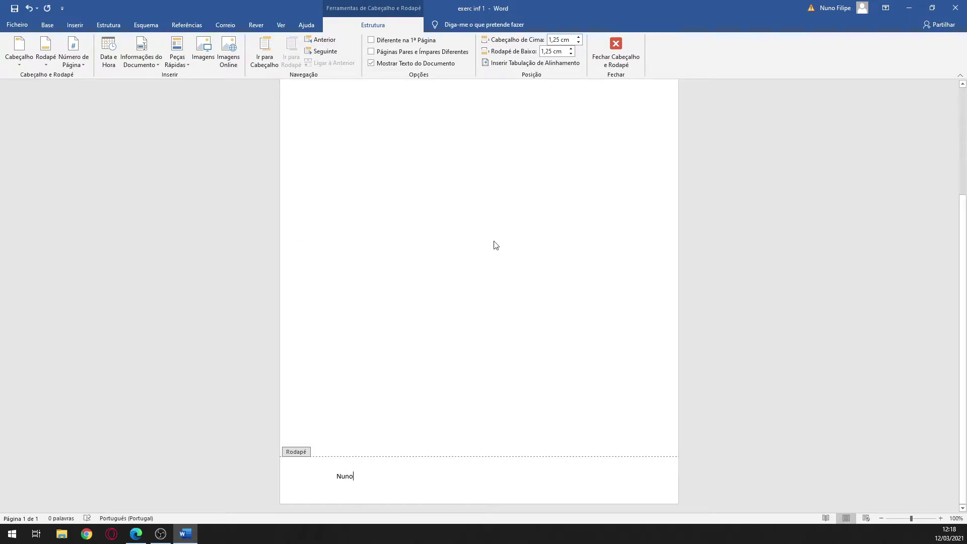
pyautogui.click(613, 44)
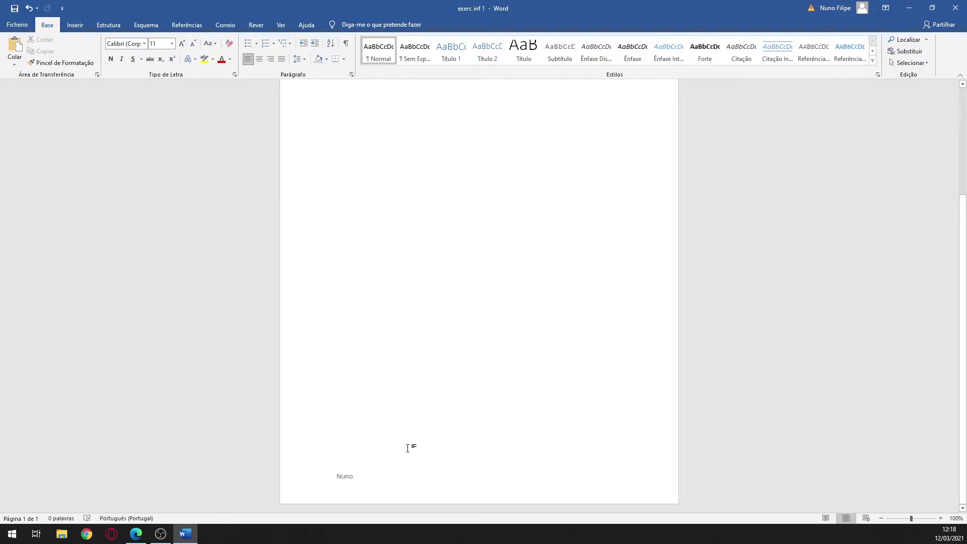
# - Insert the built-in Em Branco footer, fill its placeholder with the author's full name and leave footer editing
pyautogui.scroll(10, 408, 447)
pyautogui.scroll(-10, 408, 448)
pyautogui.click(70, 30)
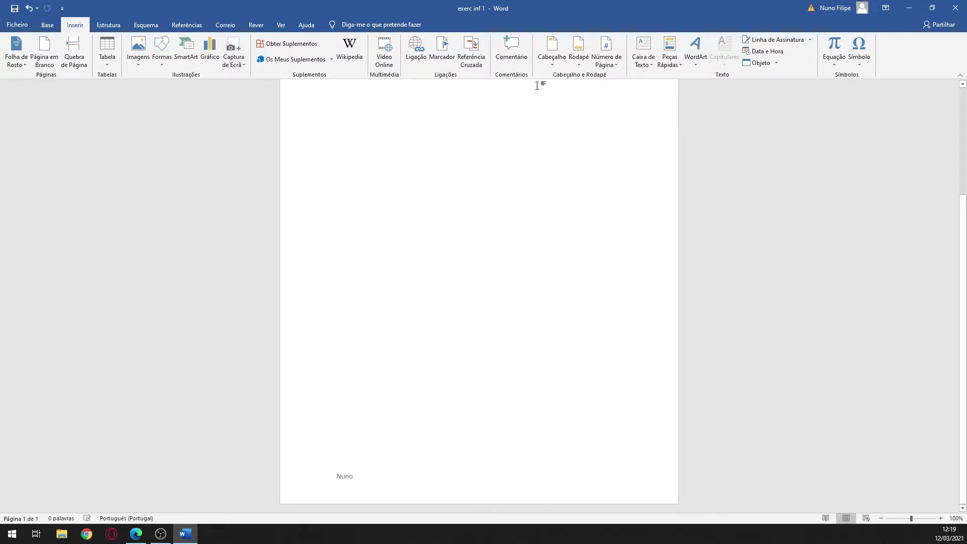
pyautogui.click(577, 55)
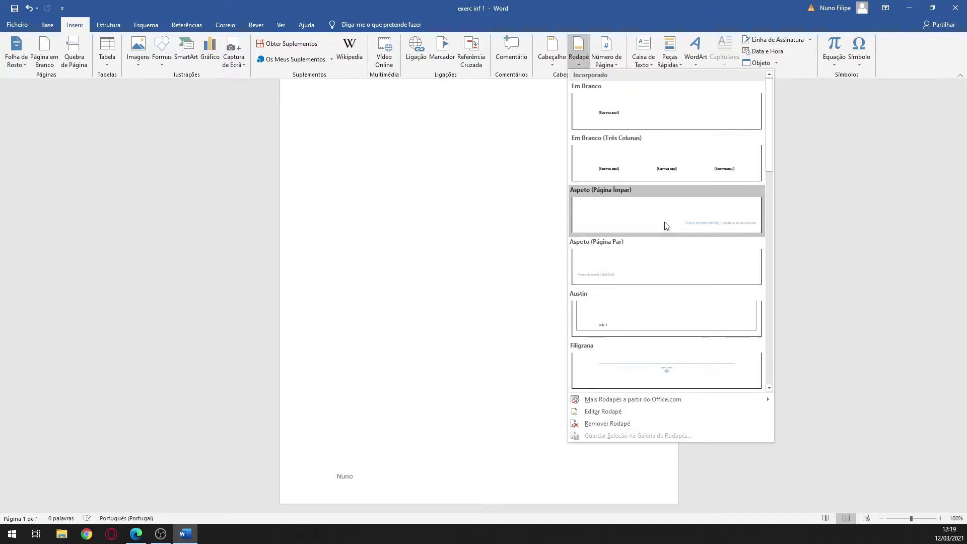
pyautogui.click(660, 116)
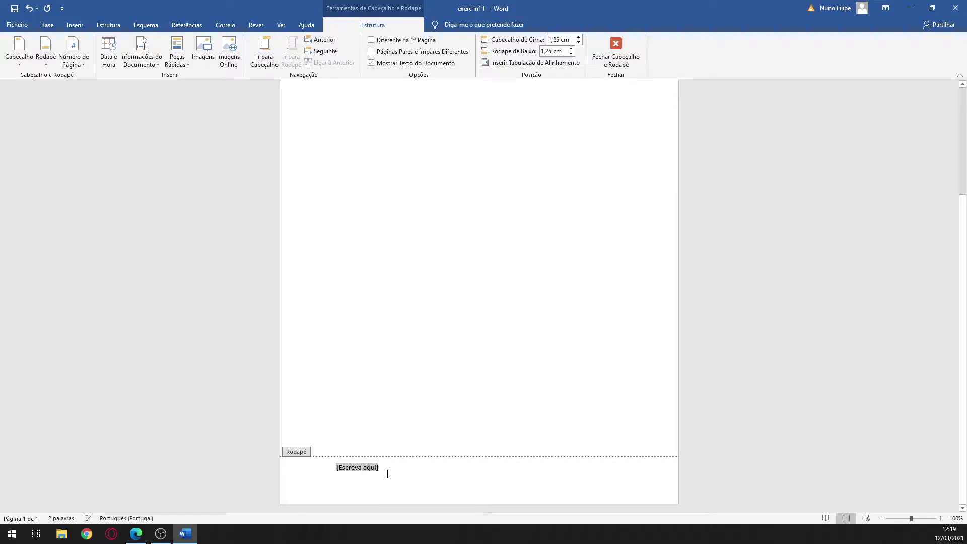
pyautogui.write('Nuno Lavajo')
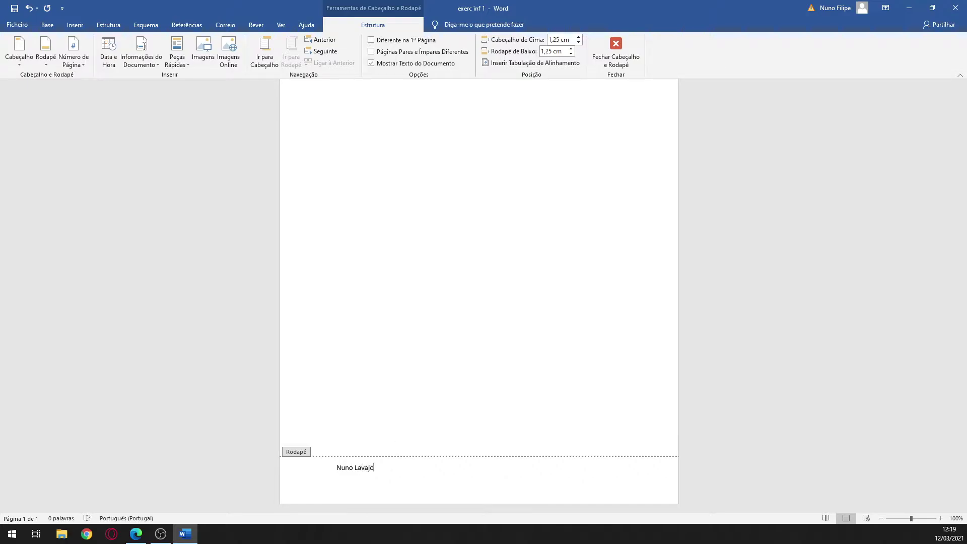
pyautogui.click(616, 45)
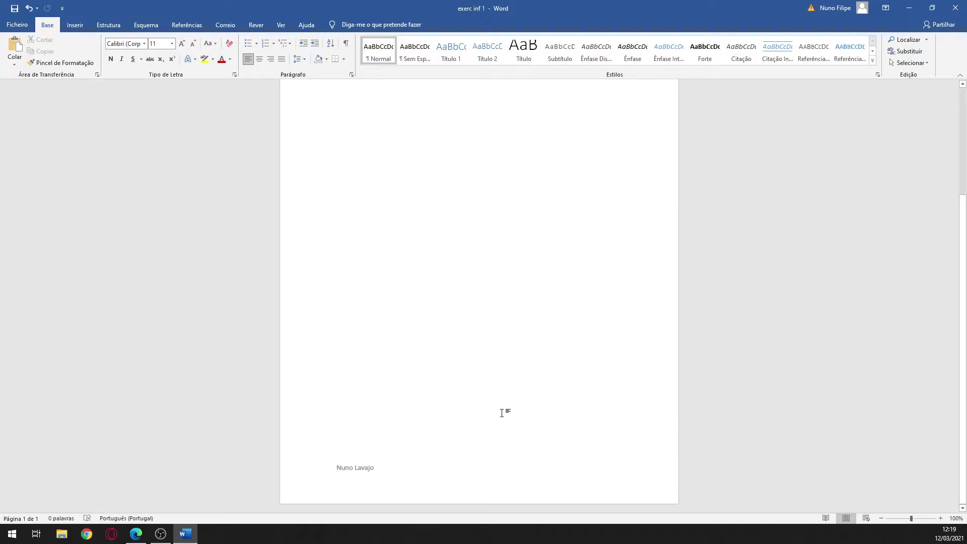
pyautogui.scroll(3, 486, 369)
pyautogui.scroll(-3, 486, 369)
pyautogui.scroll(1, 435, 257)
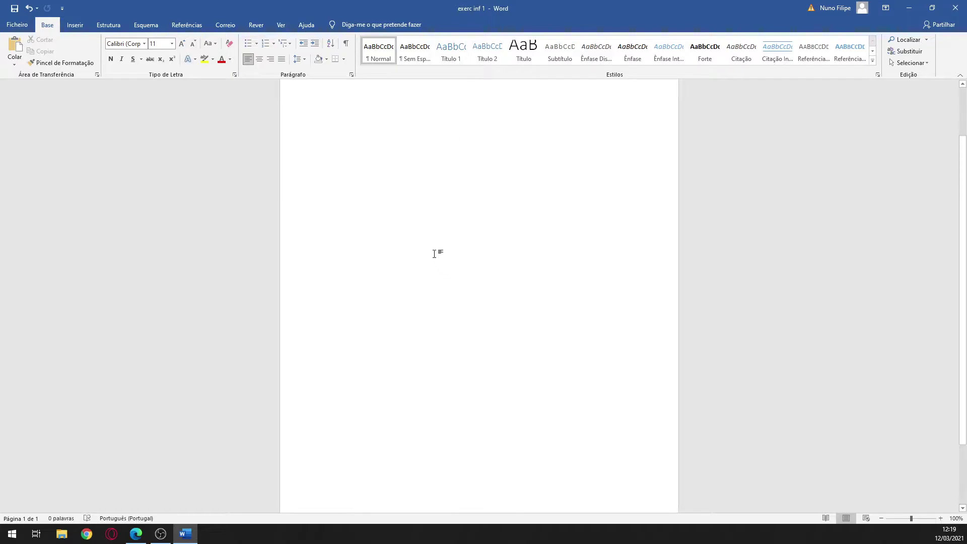
pyautogui.scroll(1, 423, 201)
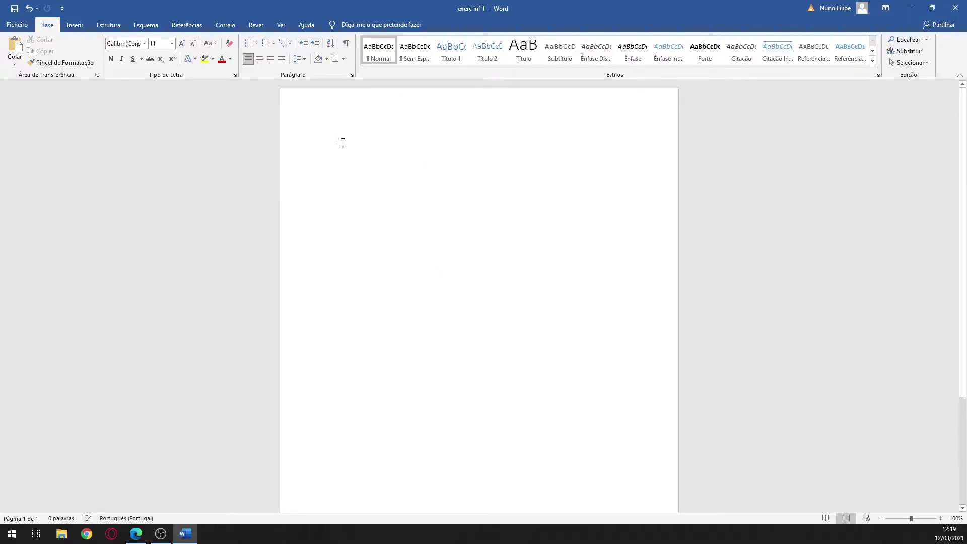
pyautogui.doubleClick(342, 96)
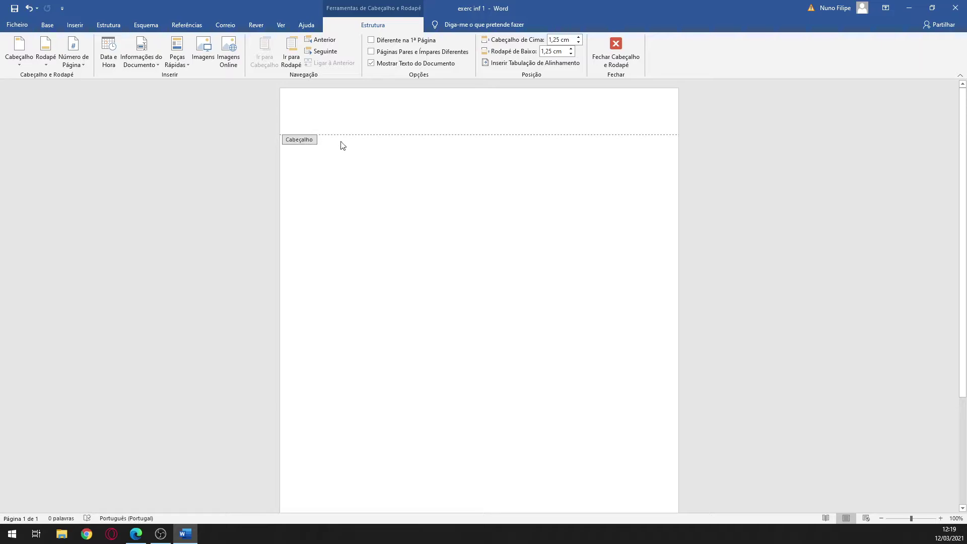
pyautogui.click(619, 59)
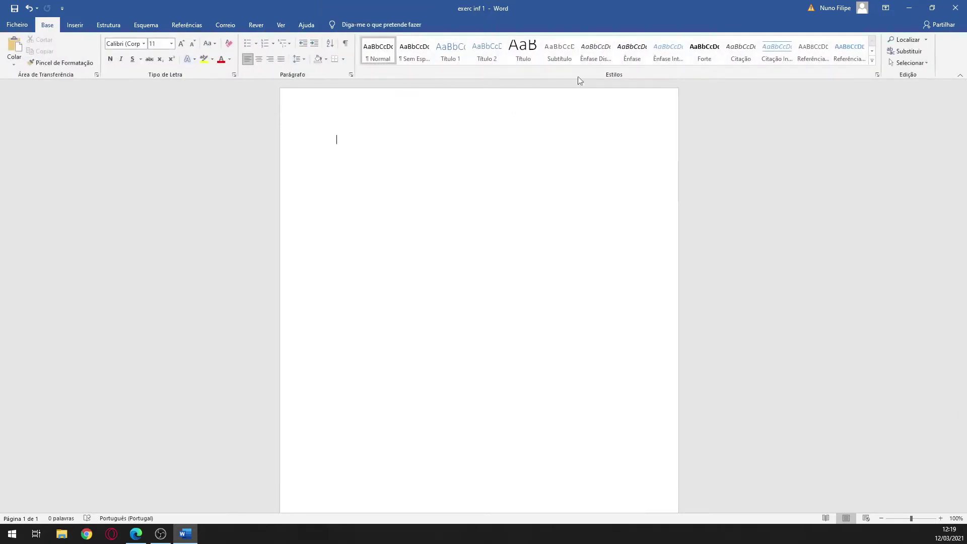
# - Insert the built-in Aspeto (Página Par) header on the page
pyautogui.click(75, 25)
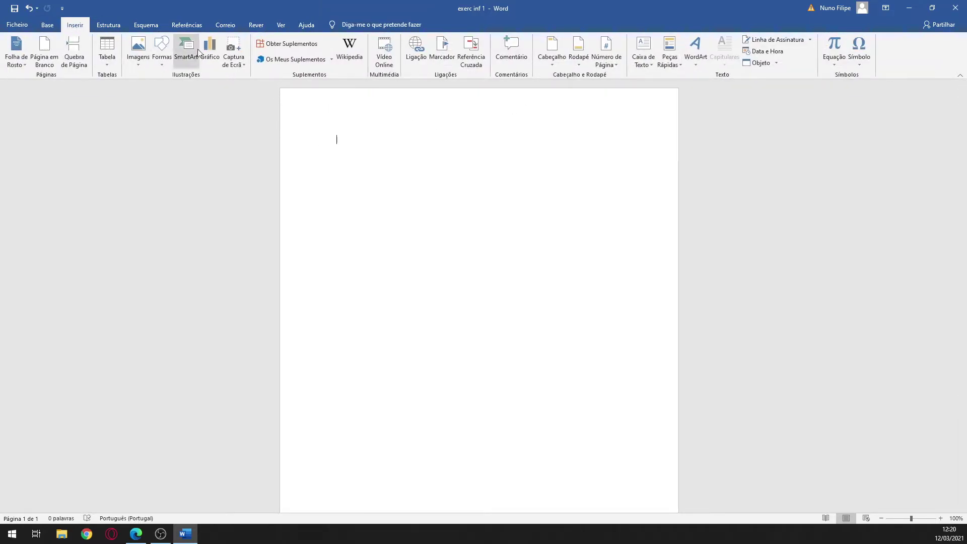
pyautogui.click(544, 60)
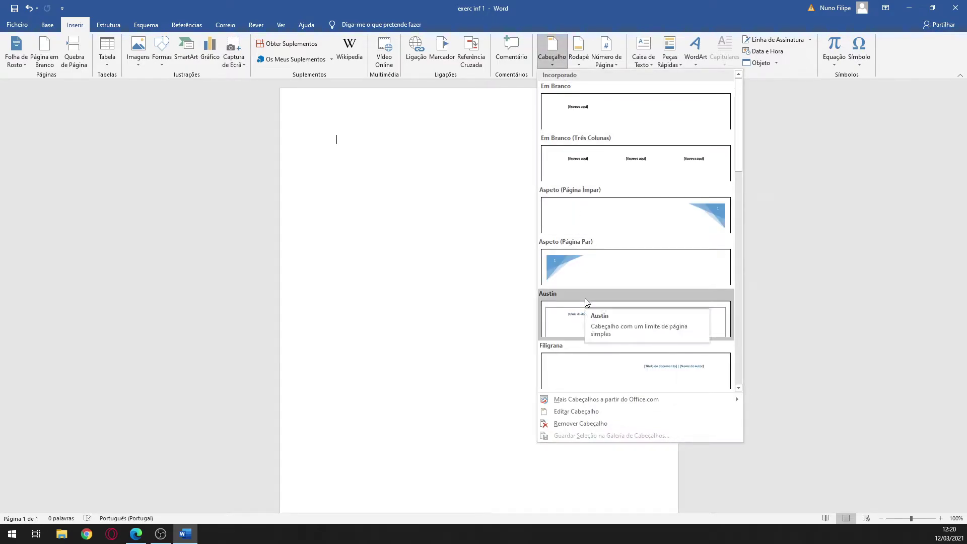
pyautogui.click(574, 273)
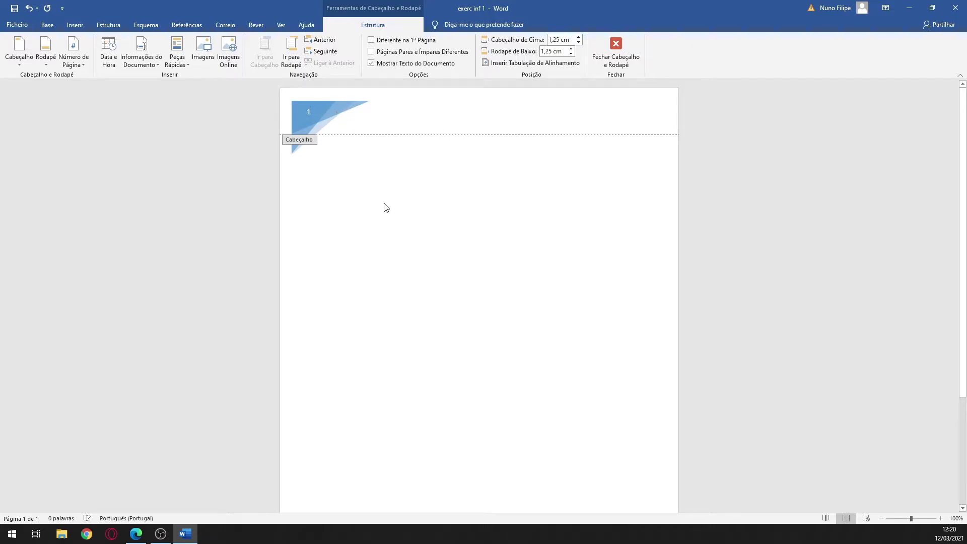
# - Enter the trial text "sdsdsdsdsd" in the page header and delete it again
pyautogui.scroll(-5, 384, 207)
pyautogui.scroll(4, 385, 207)
pyautogui.scroll(1, 372, 192)
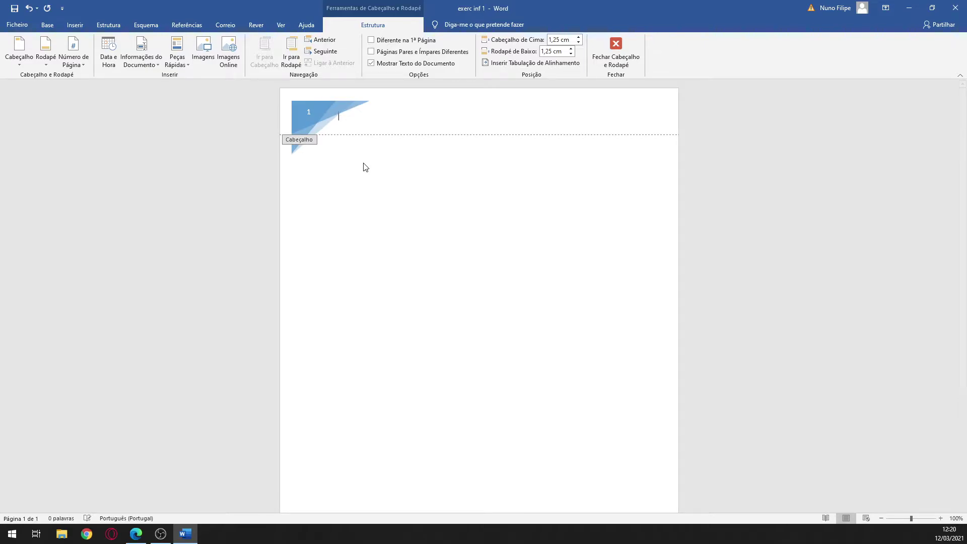
pyautogui.click(371, 116)
pyautogui.write('sdsdsdsdsd')
pyautogui.press('BackSpace')
pyautogui.press('BackSpace')
pyautogui.press('BackSpace')
pyautogui.press('BackSpace')
pyautogui.press('BackSpace')
pyautogui.press('BackSpace')
pyautogui.press('BackSpace')
pyautogui.press('BackSpace')
pyautogui.press('BackSpace')
pyautogui.press('BackSpace')
# - Leave header editing and write the body paragraph running from "O tempo é limitado, então não gastes seu tempo" to "manda seu coração e intuição."
pyautogui.click(617, 50)
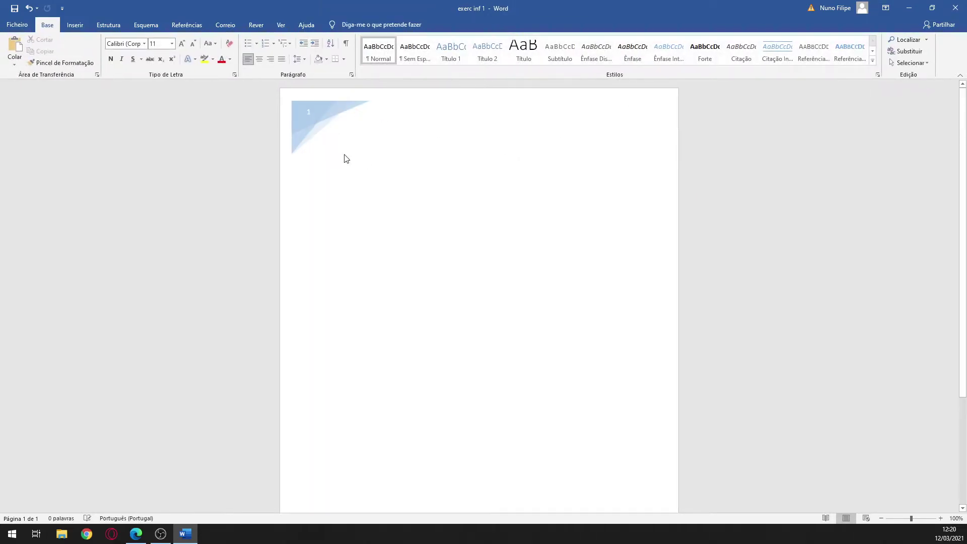
pyautogui.scroll(-3, 411, 191)
pyautogui.scroll(3, 411, 192)
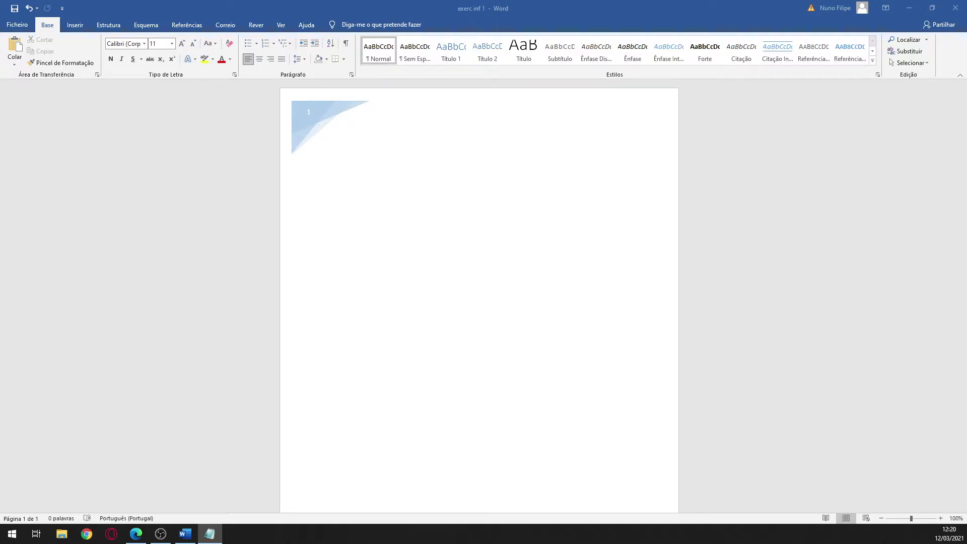
pyautogui.write('O tempo é limitado, então não gastes seu tempo vivendo a vida de outro. Não fiques preso no dogma que é viver como os outros pensam que deverias viver. Não deixe que as opiniões dos outros calem sua voz interior. E o mais importante, tenha coragem para fazer aquilo que manda seu coração e intuição.')
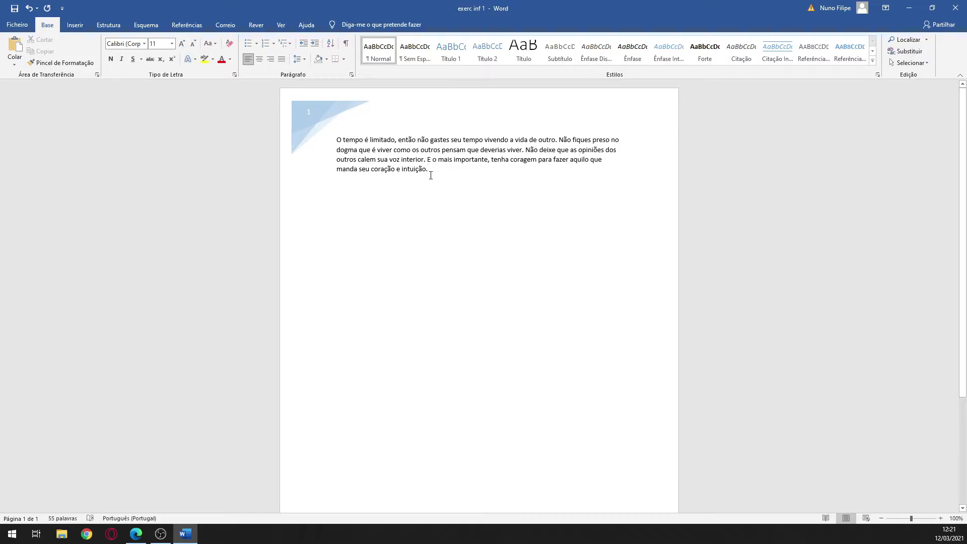
# - Select the paragraph line by line from its start to its end, and clear the selection
pyautogui.click(336, 140)
pyautogui.moveTo(337, 141); pyautogui.dragTo(337, 147)
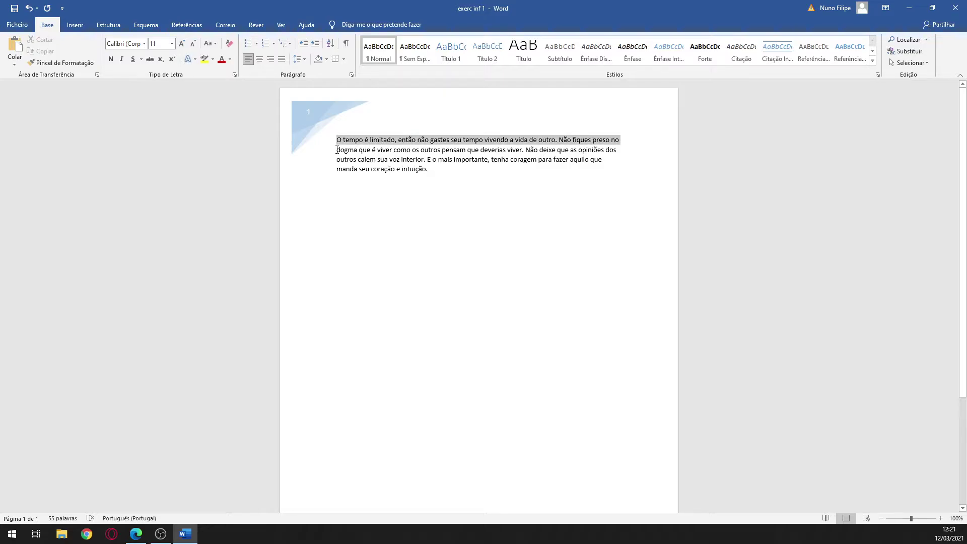
pyautogui.moveTo(337, 152)
pyautogui.mouseDown()
pyautogui.moveTo(336, 166)
pyautogui.moveTo(337, 133)
pyautogui.mouseUp()
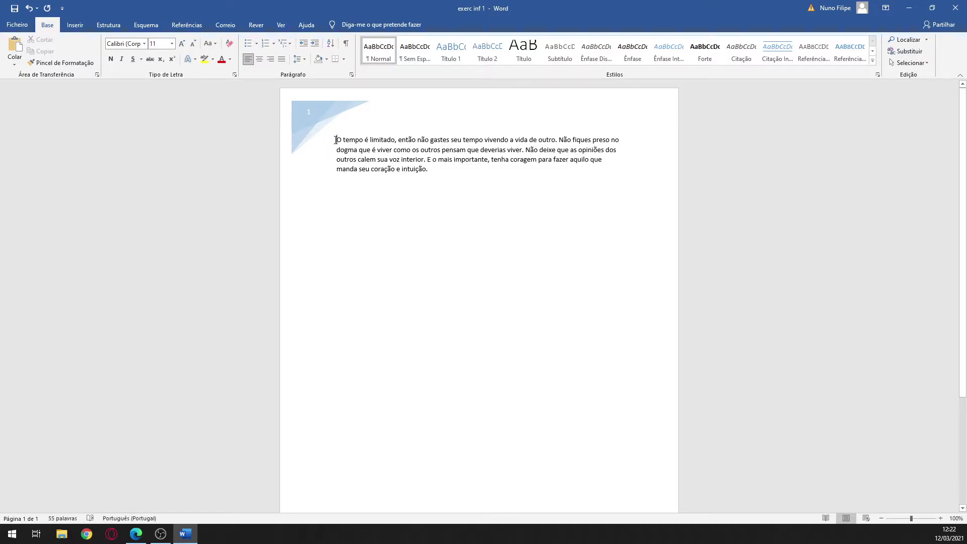
pyautogui.moveTo(336, 143); pyautogui.dragTo(337, 160)
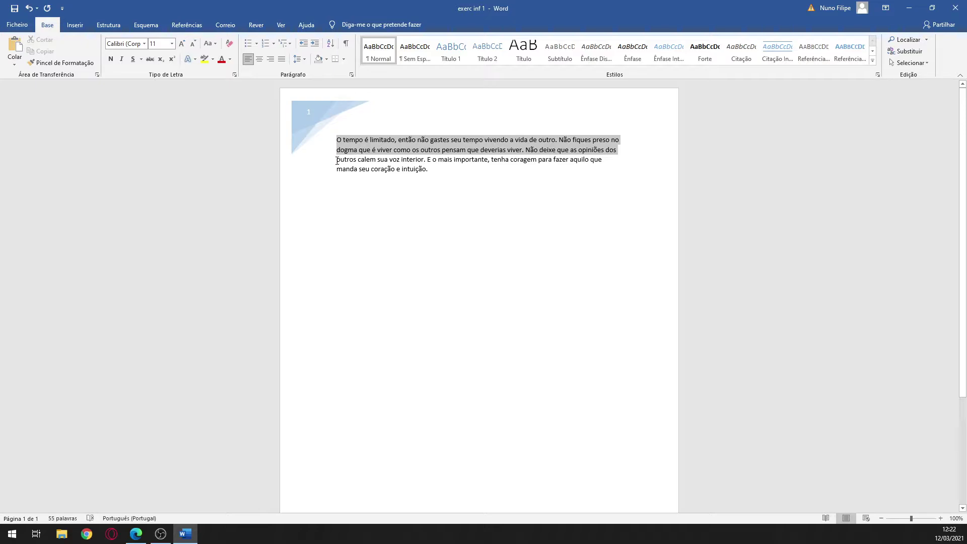
pyautogui.moveTo(337, 161); pyautogui.dragTo(337, 169)
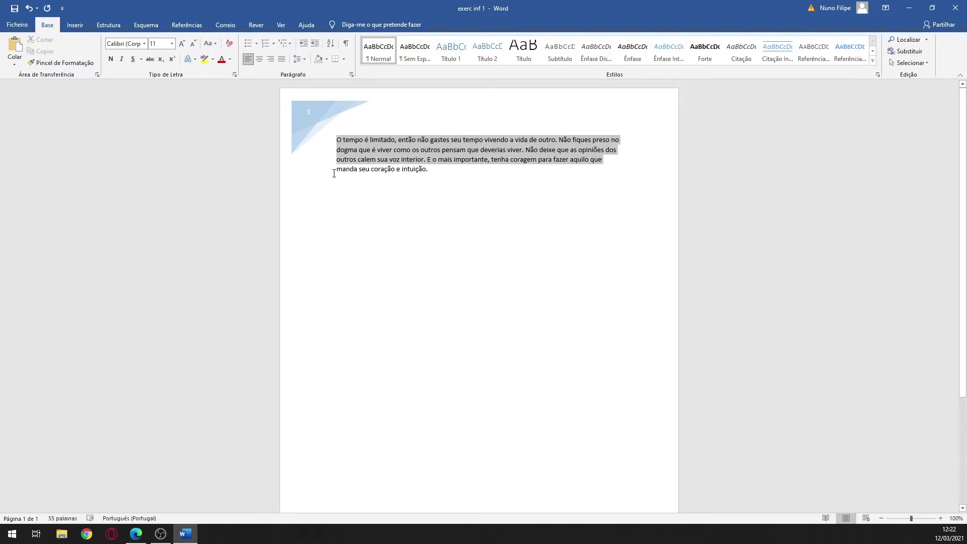
pyautogui.moveTo(334, 173); pyautogui.dragTo(437, 173)
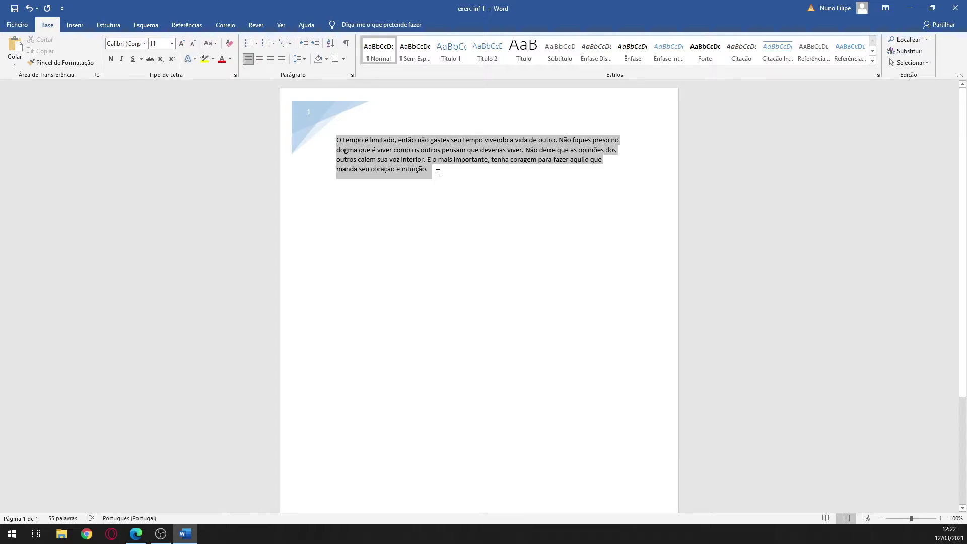
pyautogui.click(436, 173)
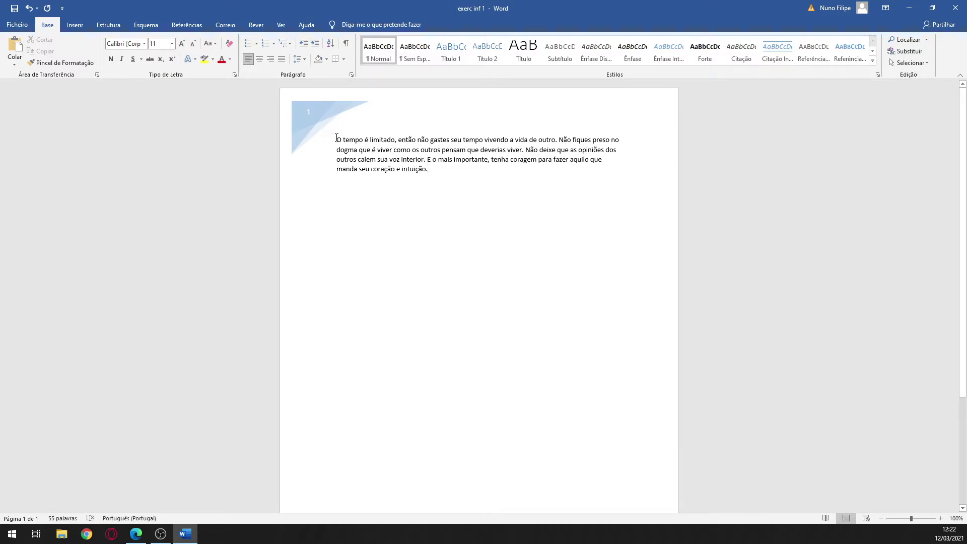
pyautogui.moveTo(336, 139); pyautogui.dragTo(431, 174)
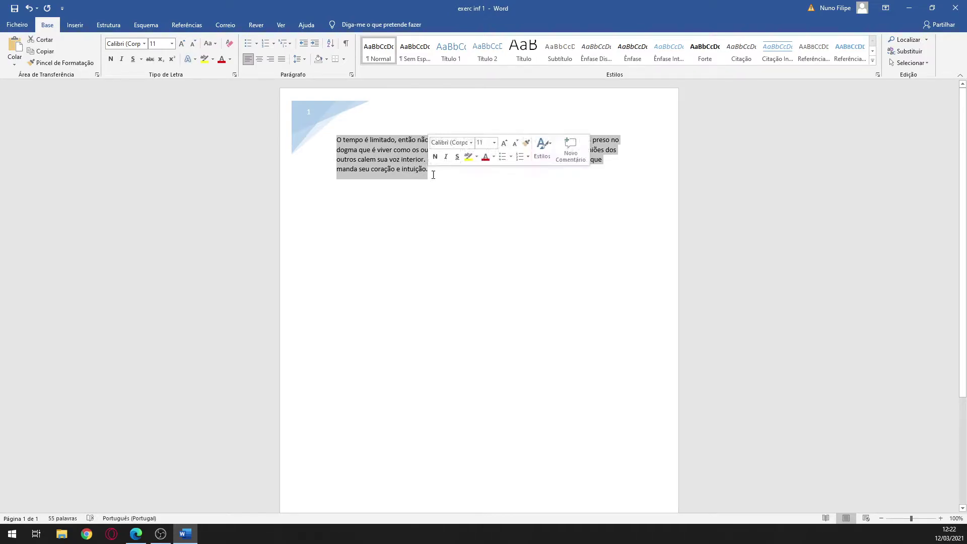
pyautogui.click(473, 192)
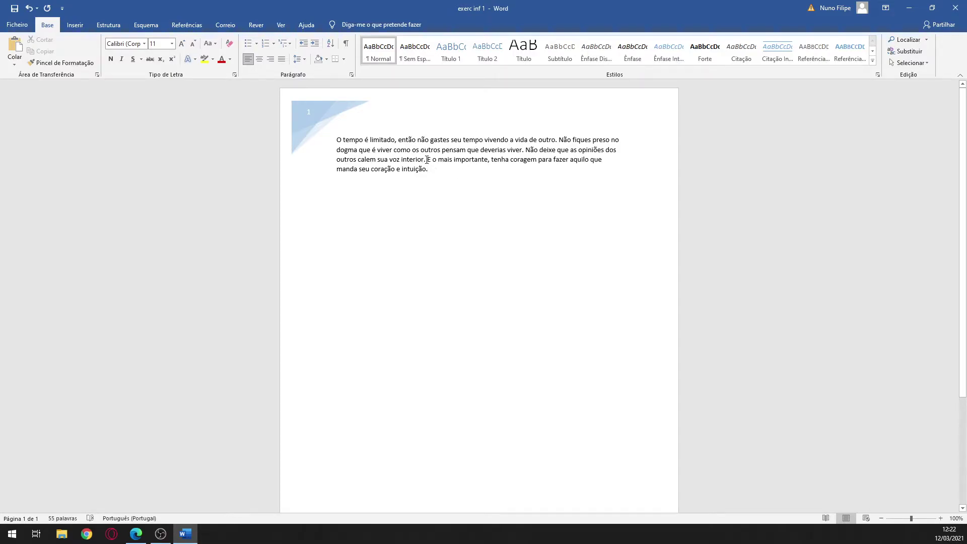
# - Select the text from the paragraph's start through "voz interior.", both forwards and backwards, and clear the selection
pyautogui.hotkey('ctrl', 'a')
pyautogui.click(341, 141)
pyautogui.moveTo(336, 138); pyautogui.dragTo(415, 157)
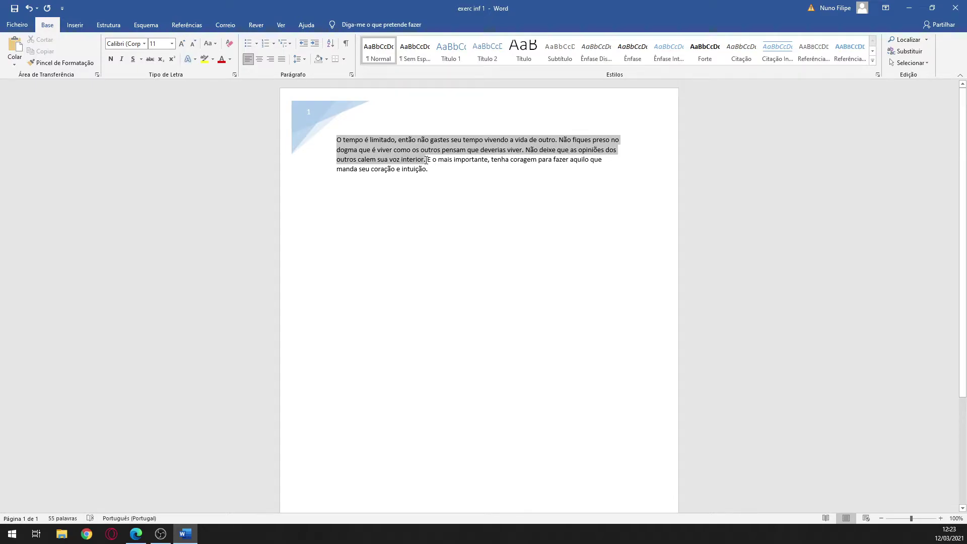
pyautogui.moveTo(426, 160); pyautogui.dragTo(426, 160)
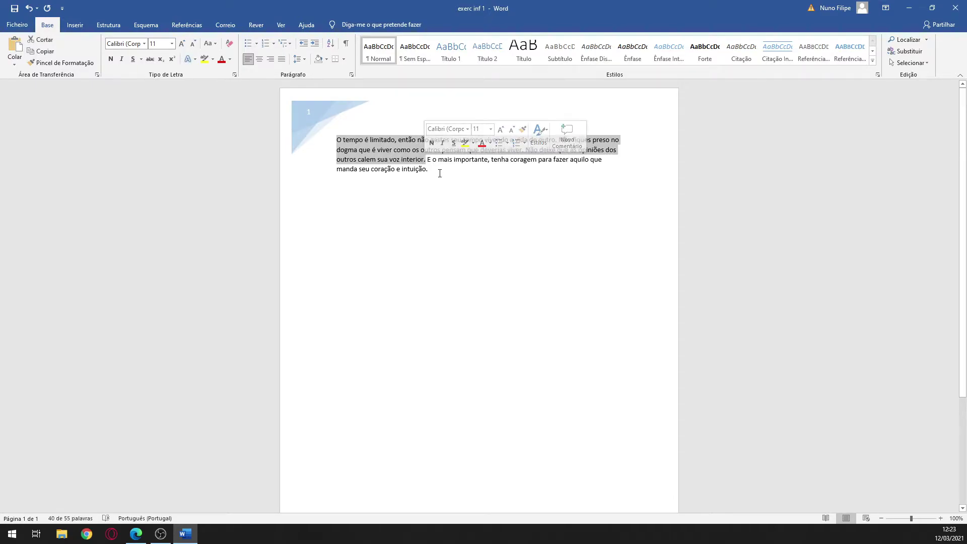
pyautogui.click(437, 172)
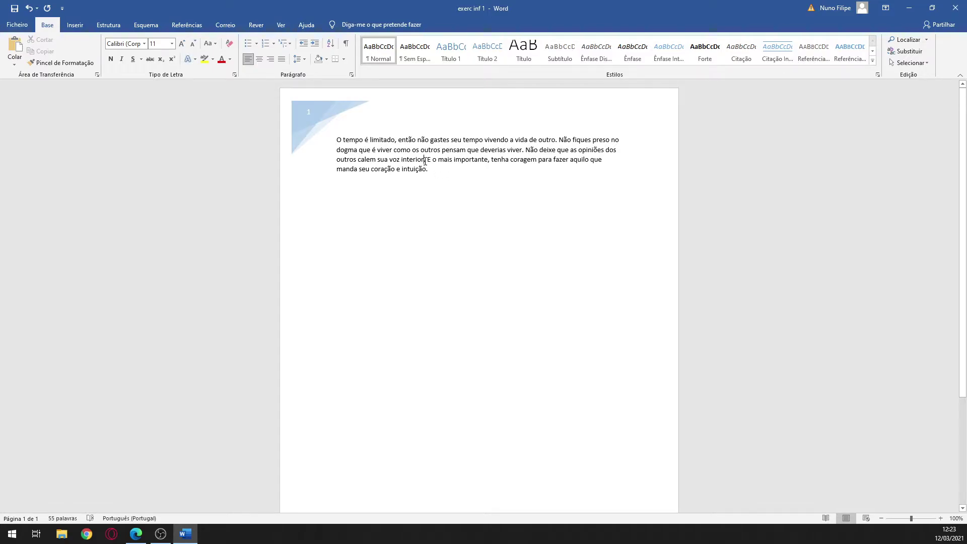
pyautogui.moveTo(426, 160); pyautogui.dragTo(426, 161)
pyautogui.click(426, 161)
pyautogui.moveTo(426, 160); pyautogui.dragTo(320, 131)
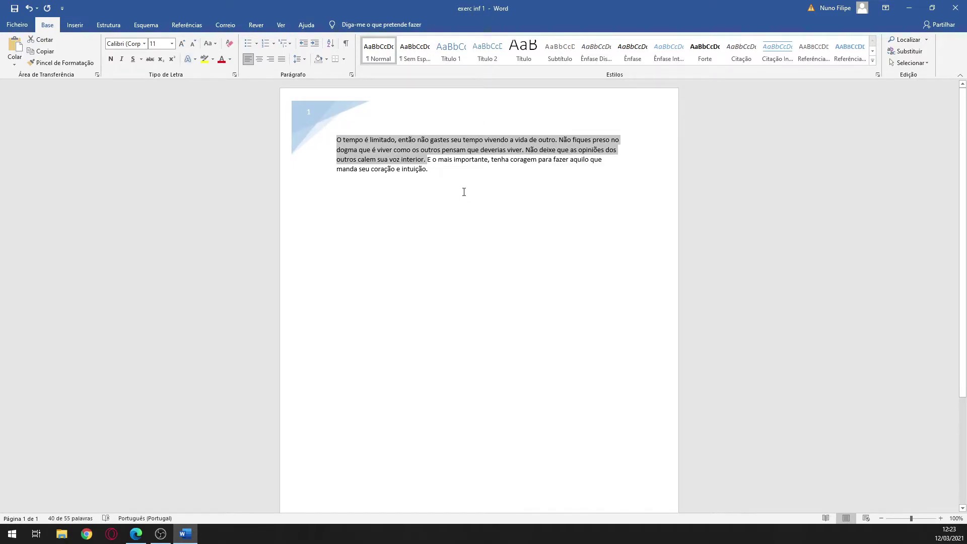
pyautogui.click(443, 194)
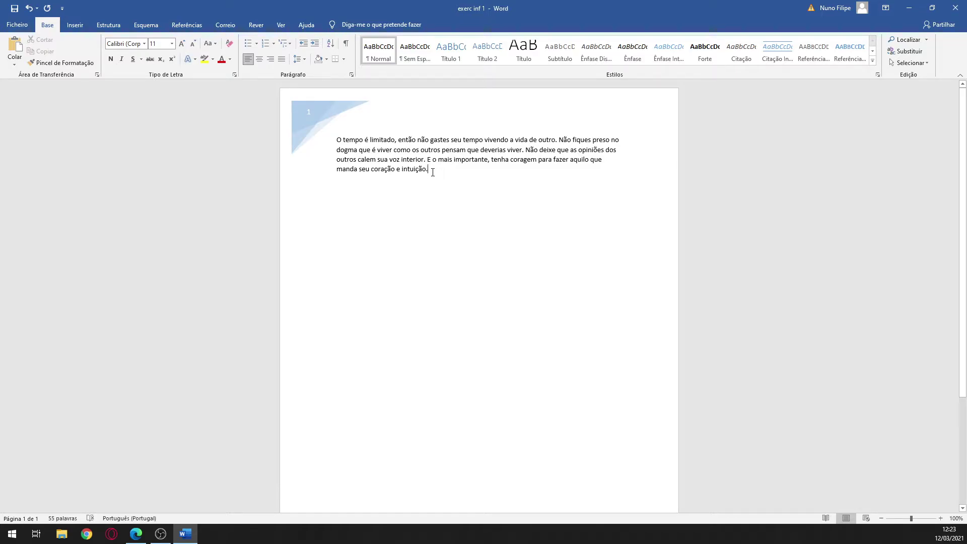
# - Select the whole paragraph and set its font to Times New Roman
pyautogui.moveTo(433, 172); pyautogui.dragTo(325, 131)
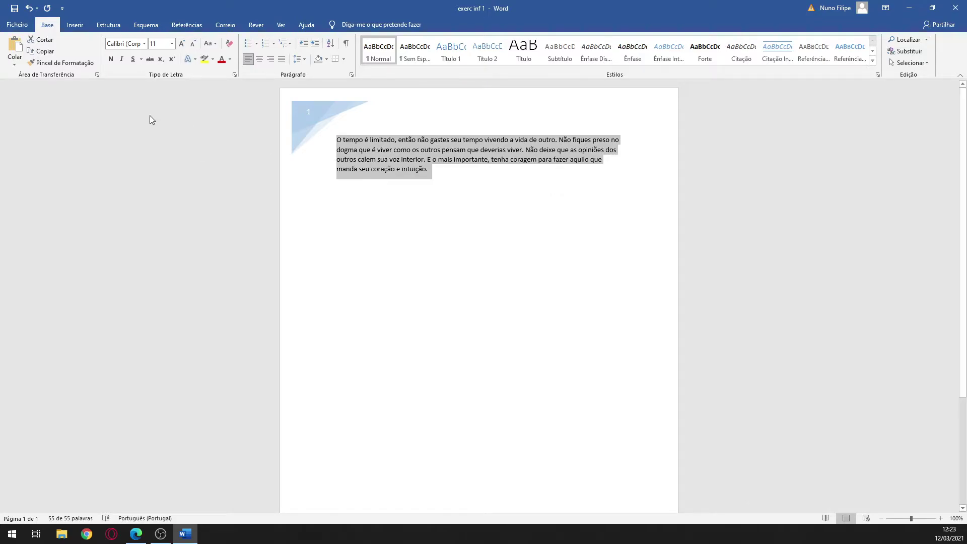
pyautogui.click(145, 44)
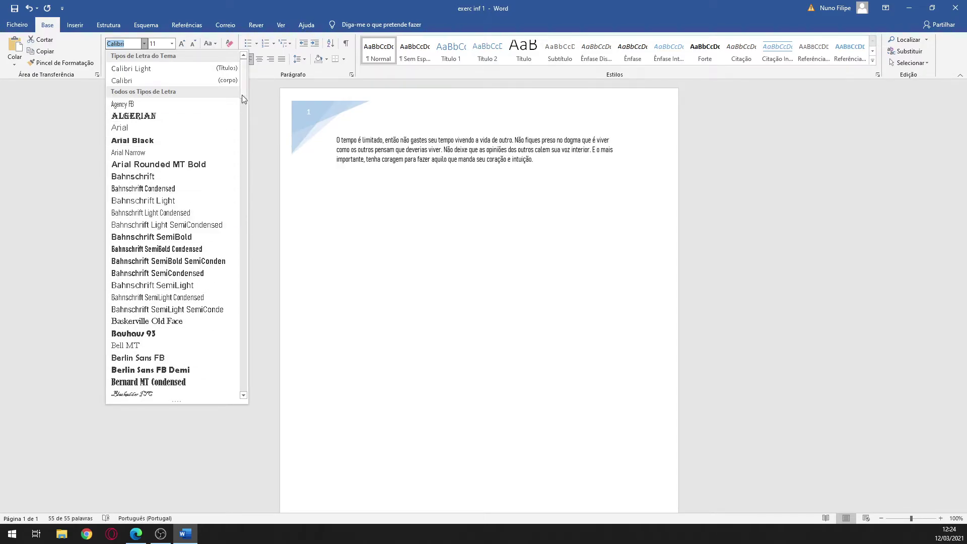
pyautogui.moveTo(243, 71); pyautogui.dragTo(242, 49)
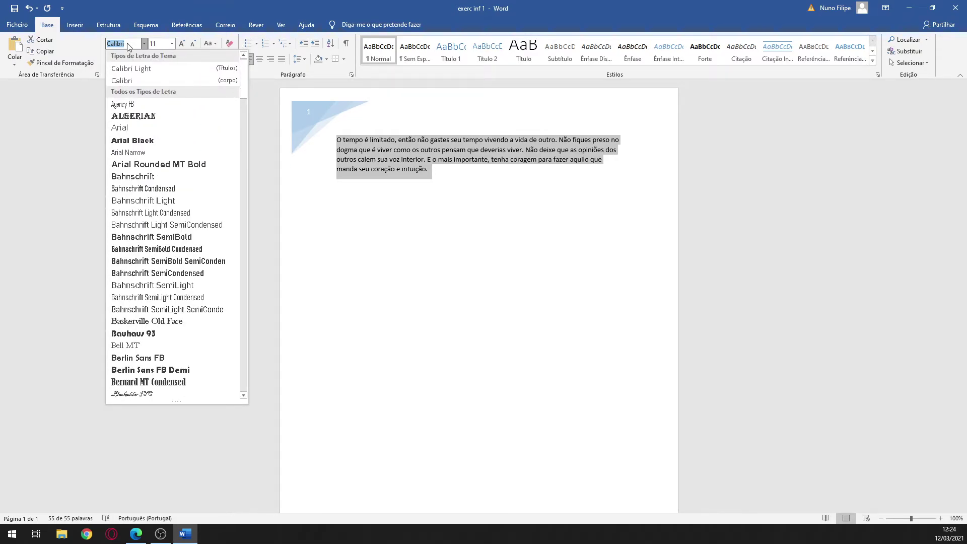
pyautogui.write('T')
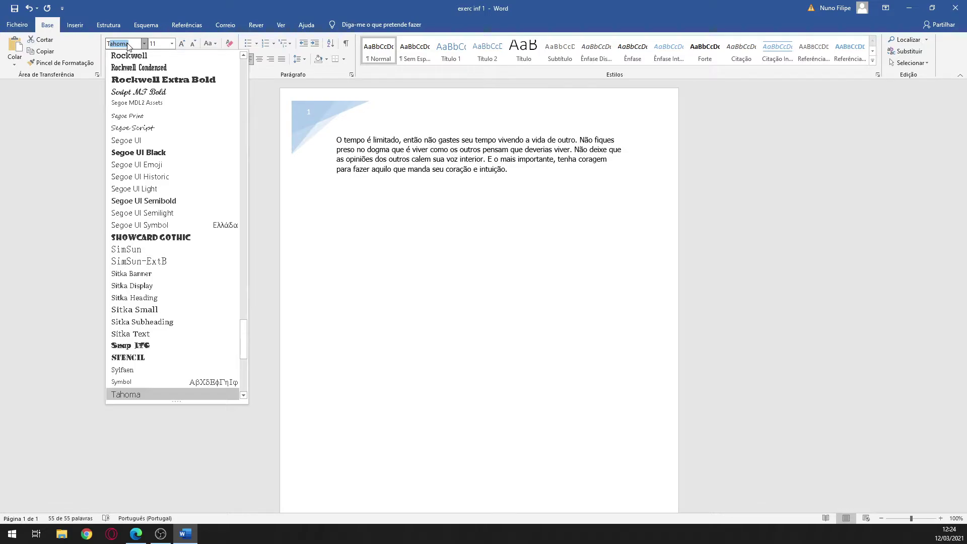
pyautogui.write('imes New R')
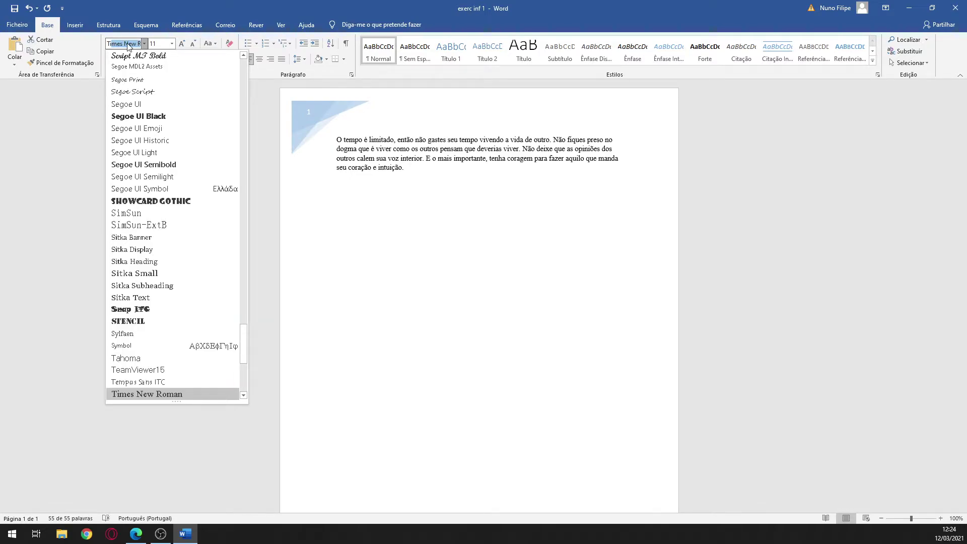
pyautogui.click(166, 394)
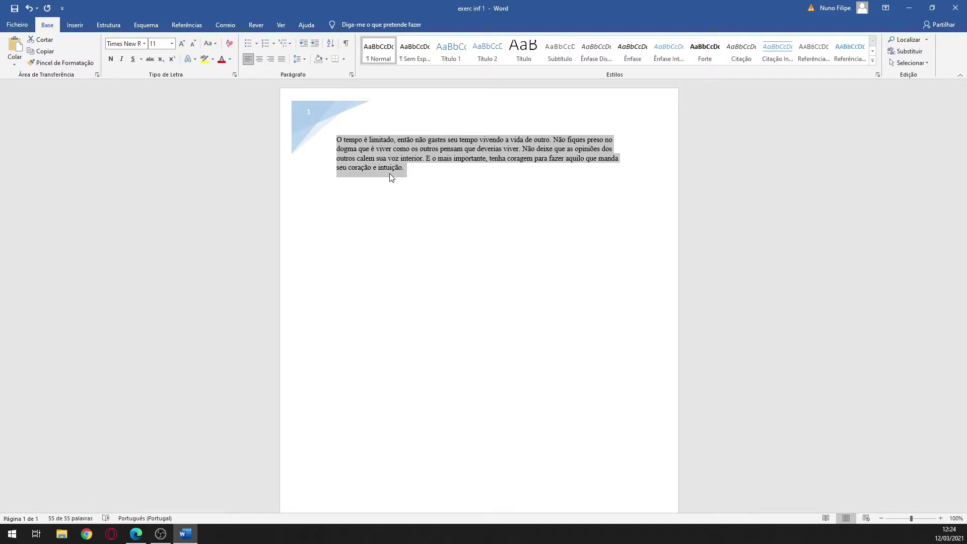
# - Set the selected paragraph's font size to 20 and after that to 26
pyautogui.click(159, 44)
pyautogui.doubleClick(159, 43)
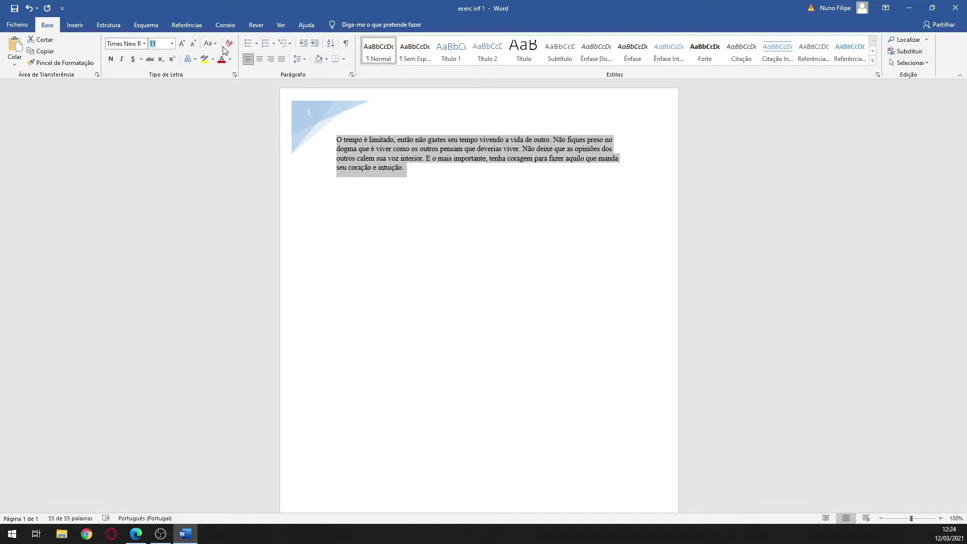
pyautogui.write('20')
pyautogui.press('Return')
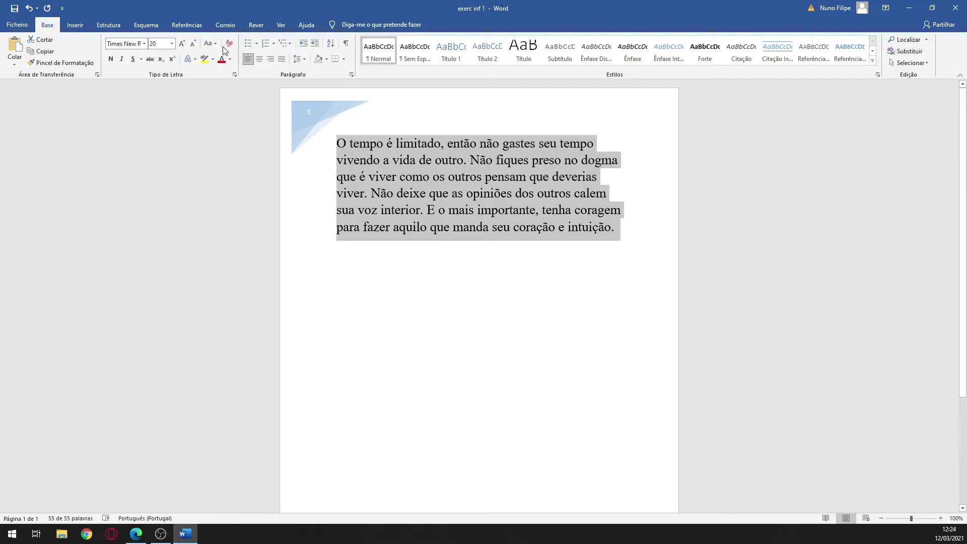
pyautogui.click(172, 44)
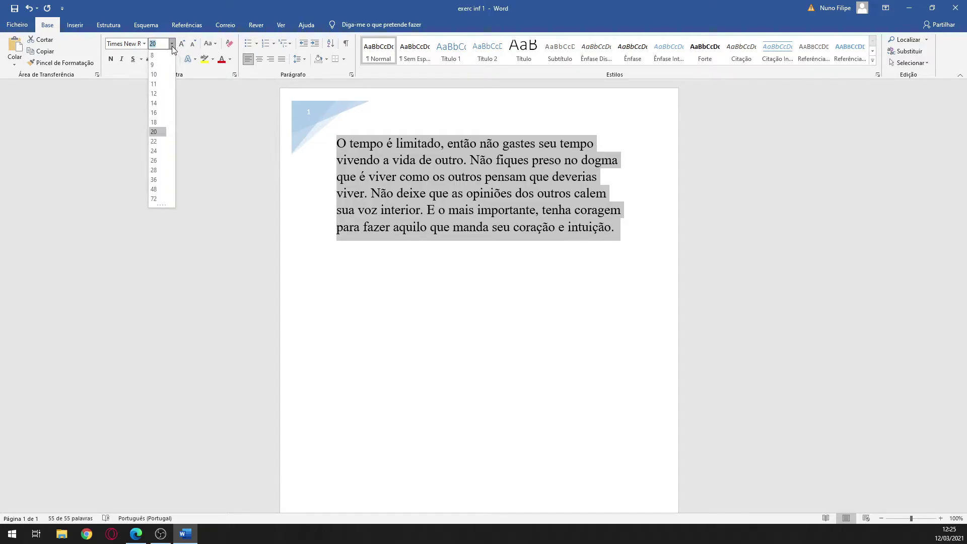
pyautogui.click(160, 161)
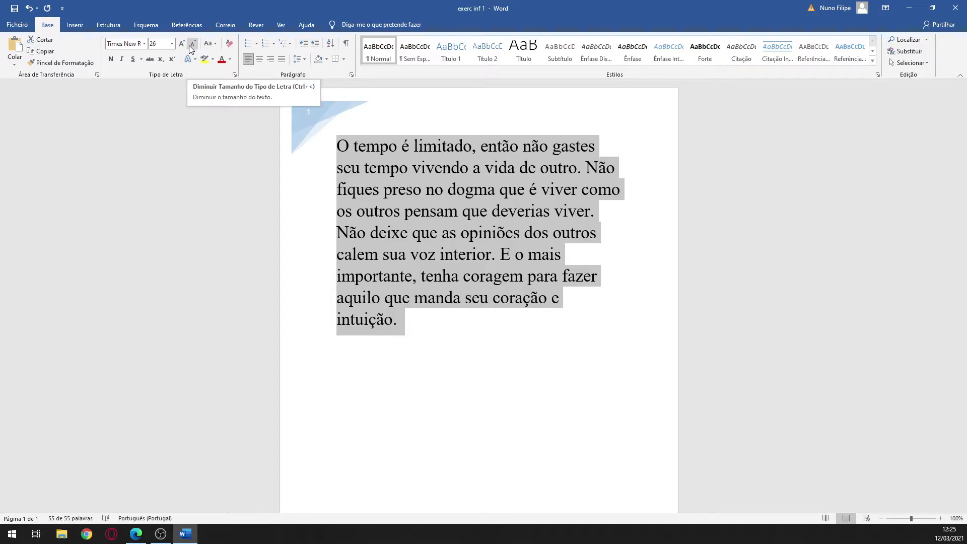
# - Decrease the paragraph's font size stepwise to 14, increase it one step to 16, and deselect the text
pyautogui.click(190, 46)
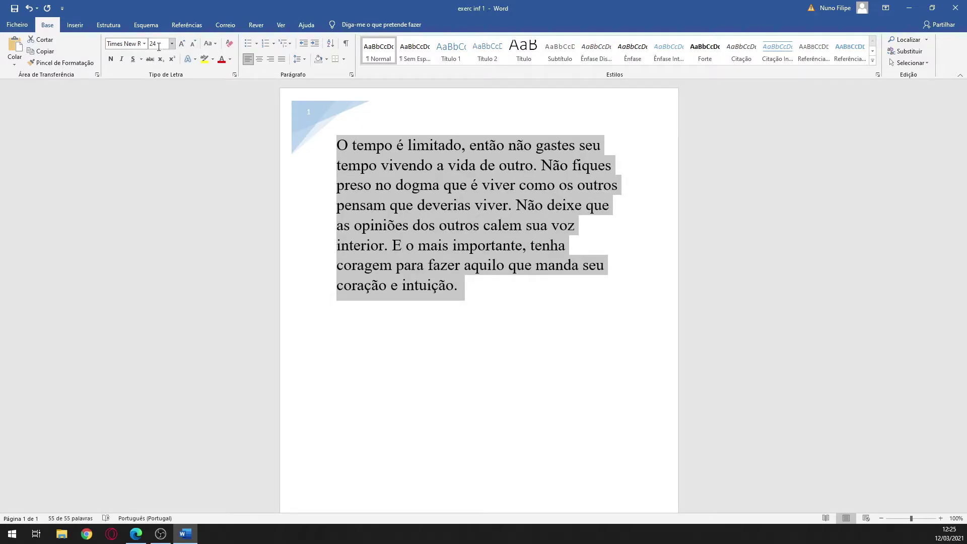
pyautogui.click(193, 45)
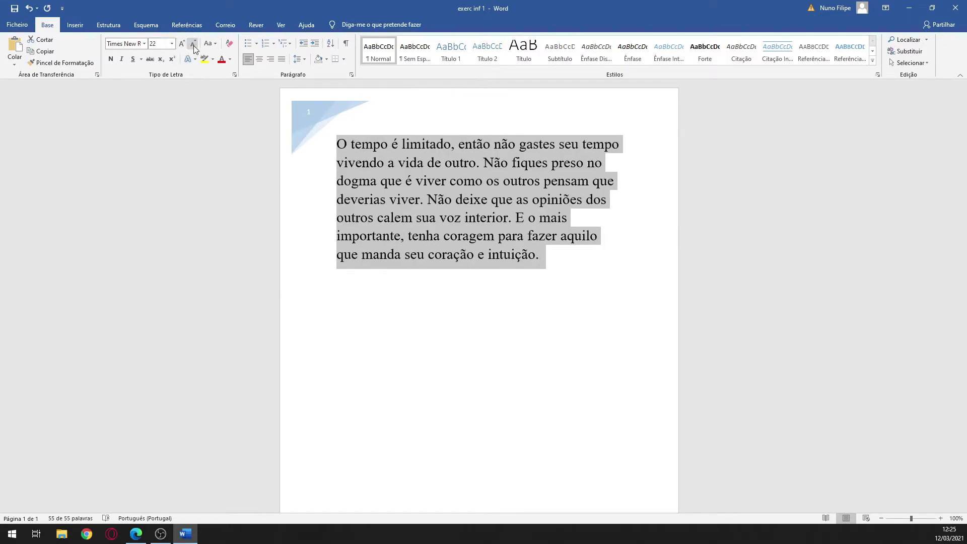
pyautogui.click(193, 46)
pyautogui.click(193, 45)
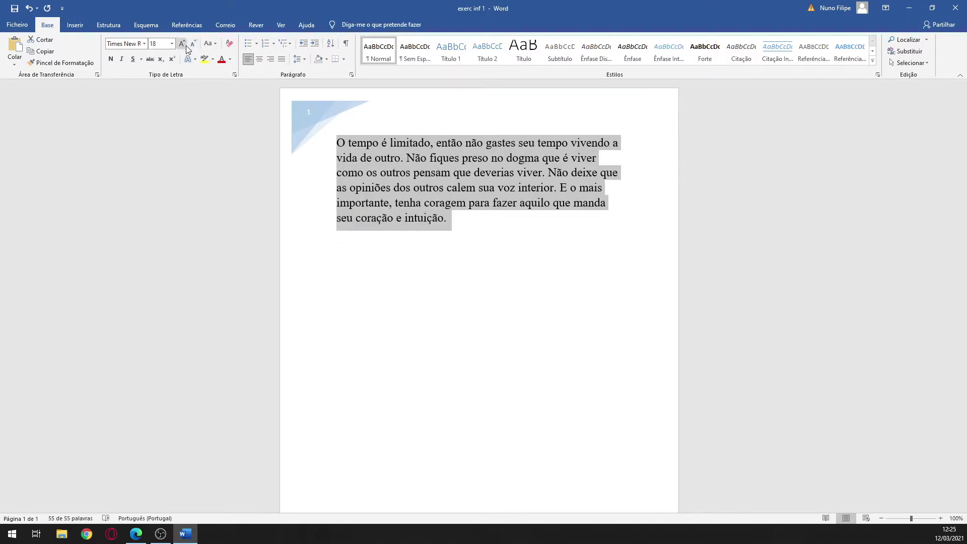
pyautogui.click(192, 46)
pyautogui.click(193, 45)
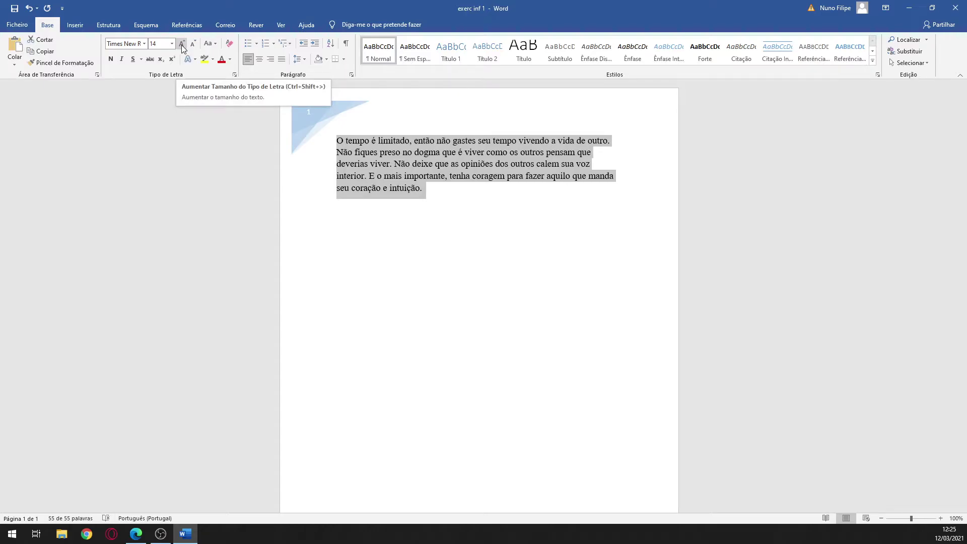
pyautogui.click(183, 46)
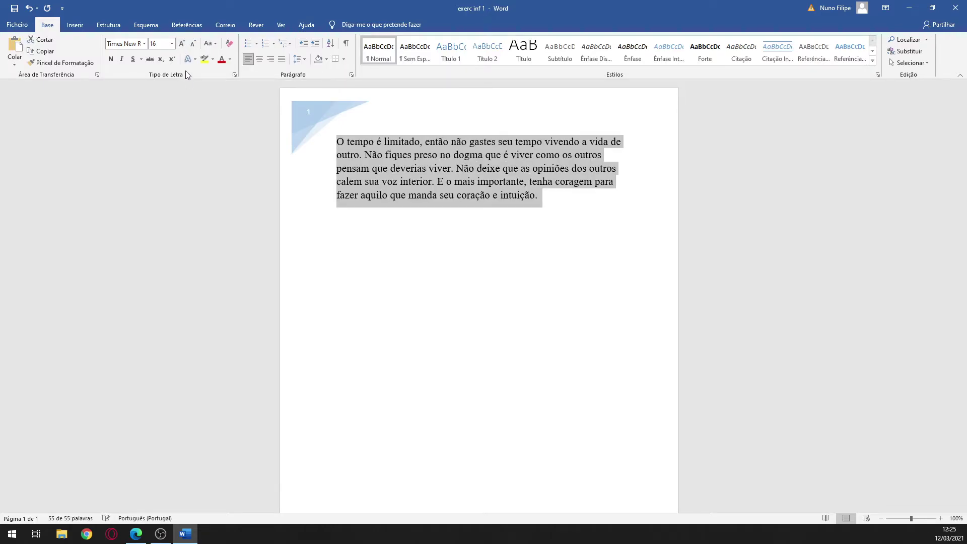
pyautogui.click(467, 235)
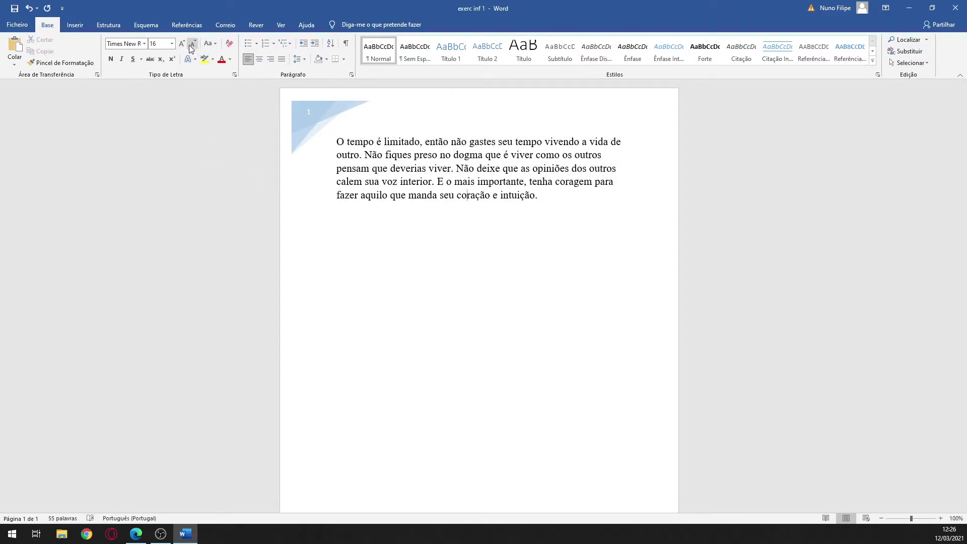
pyautogui.click(172, 44)
pyautogui.click(172, 45)
pyautogui.click(161, 43)
pyautogui.click(172, 44)
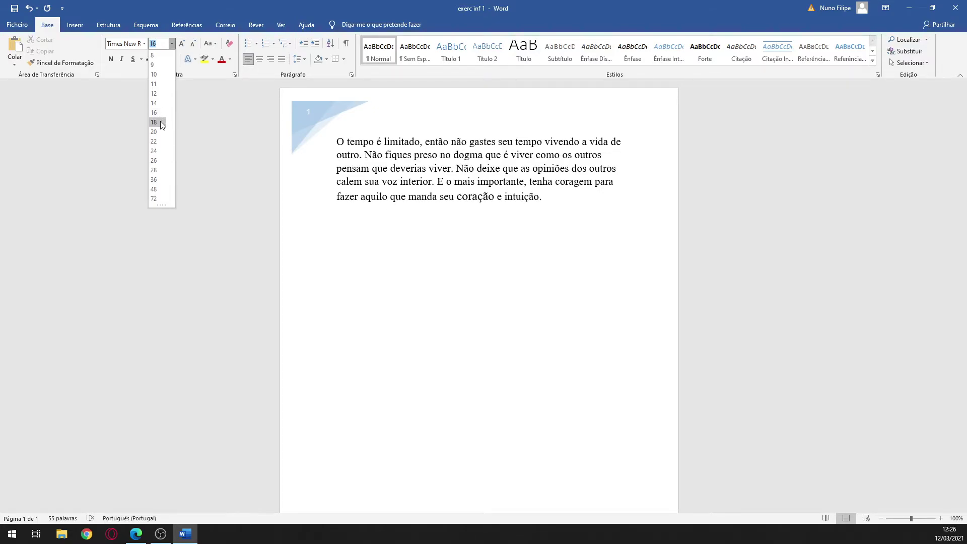
pyautogui.click(177, 119)
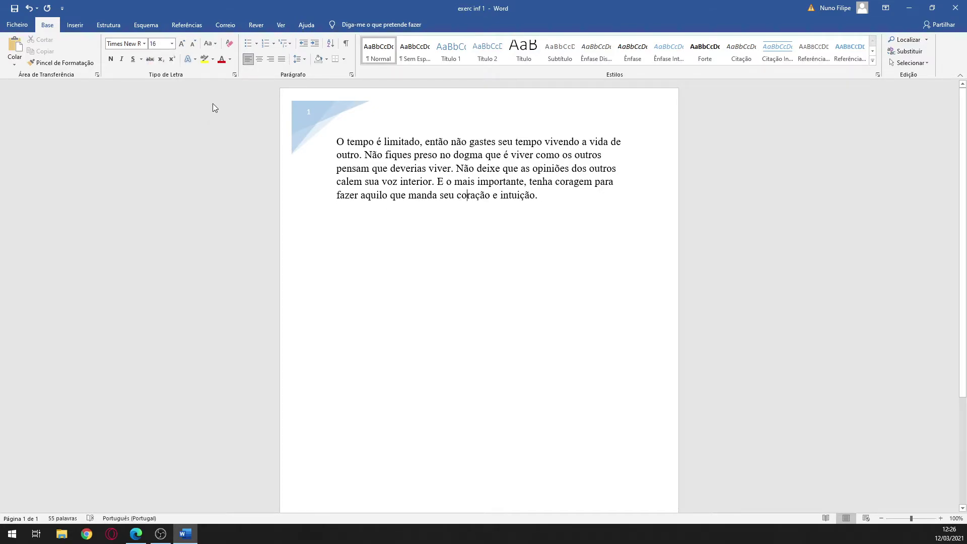
# - Step the font size of the word "coração" up and down, and set it to 17
pyautogui.click(188, 45)
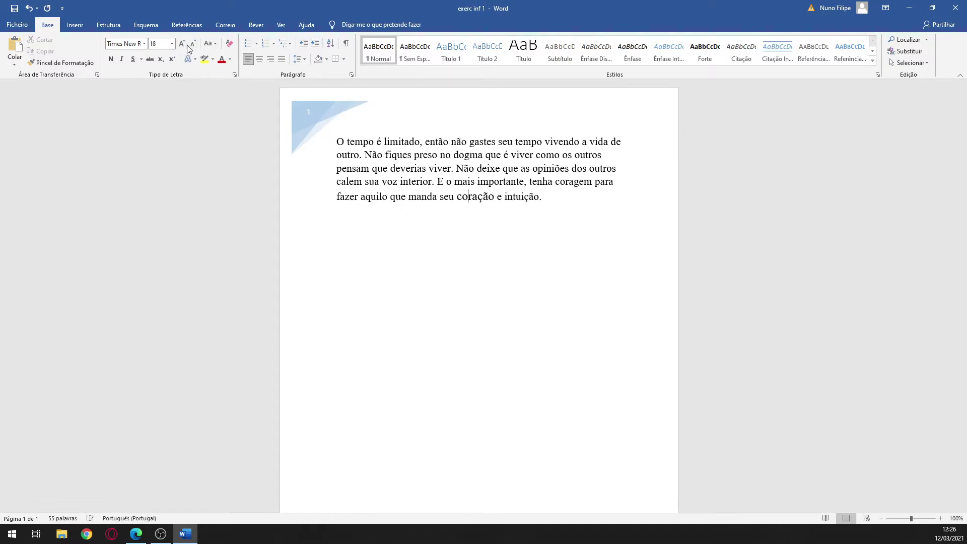
pyautogui.click(192, 45)
pyautogui.click(182, 46)
pyautogui.click(161, 44)
pyautogui.write('17')
pyautogui.press('Return')
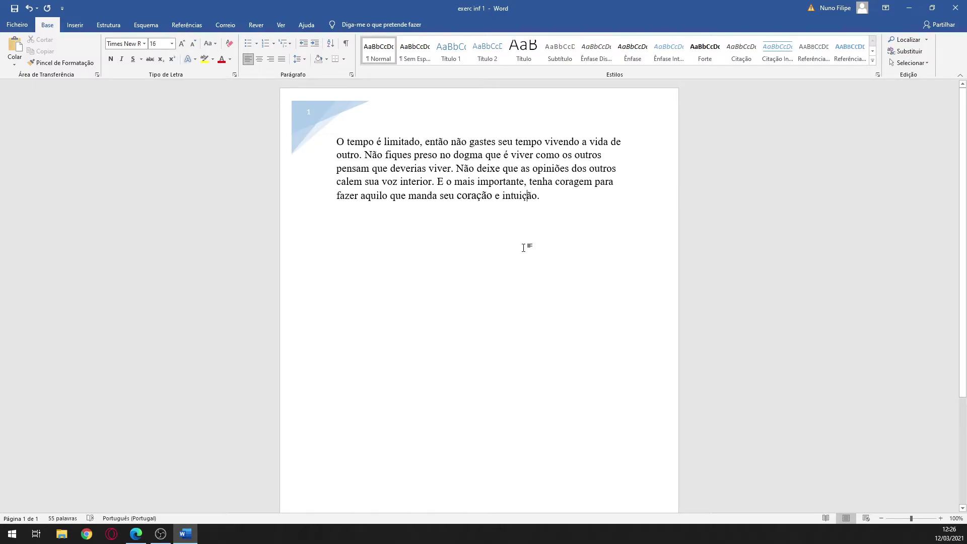
# - Select the whole paragraph, set its font size to 17, and clear the selection
pyautogui.moveTo(543, 204); pyautogui.dragTo(337, 140)
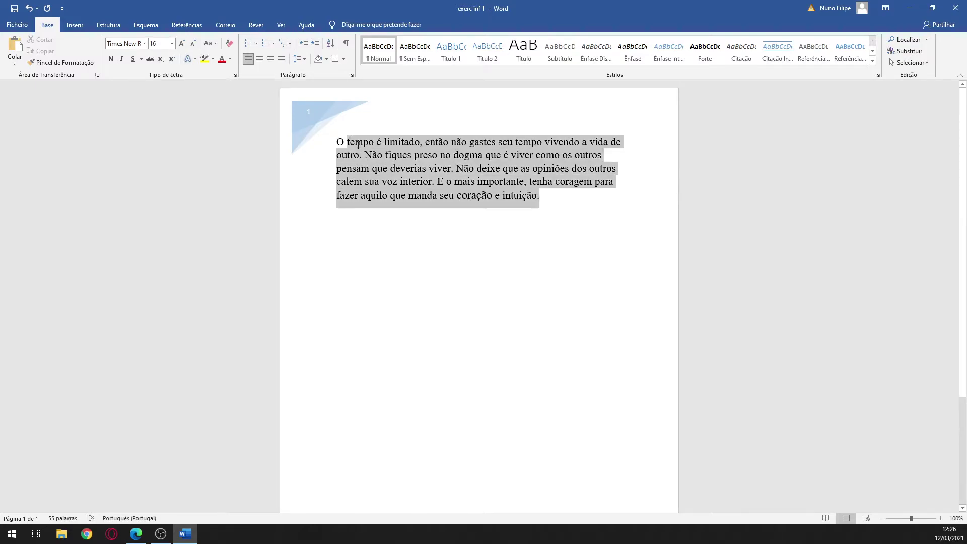
pyautogui.click(159, 44)
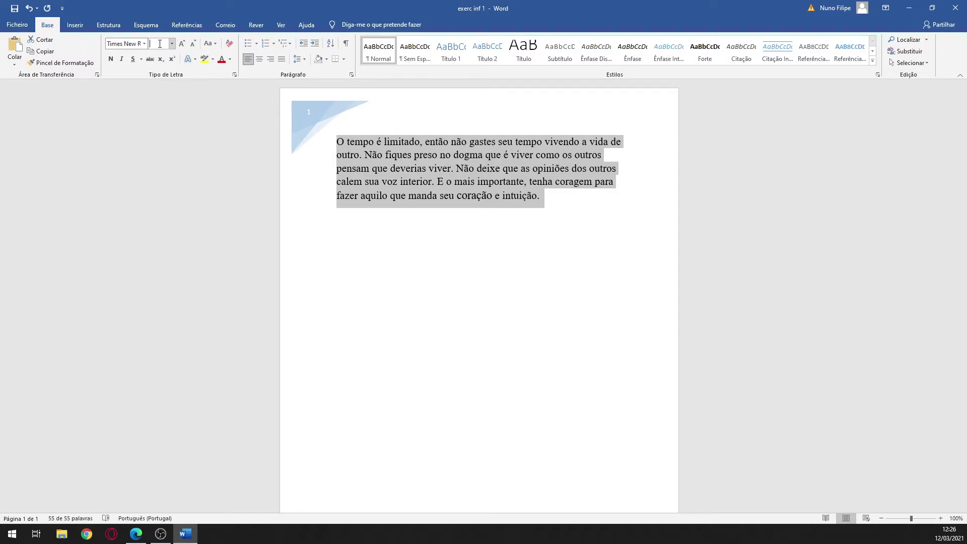
pyautogui.write('17')
pyautogui.press('Return')
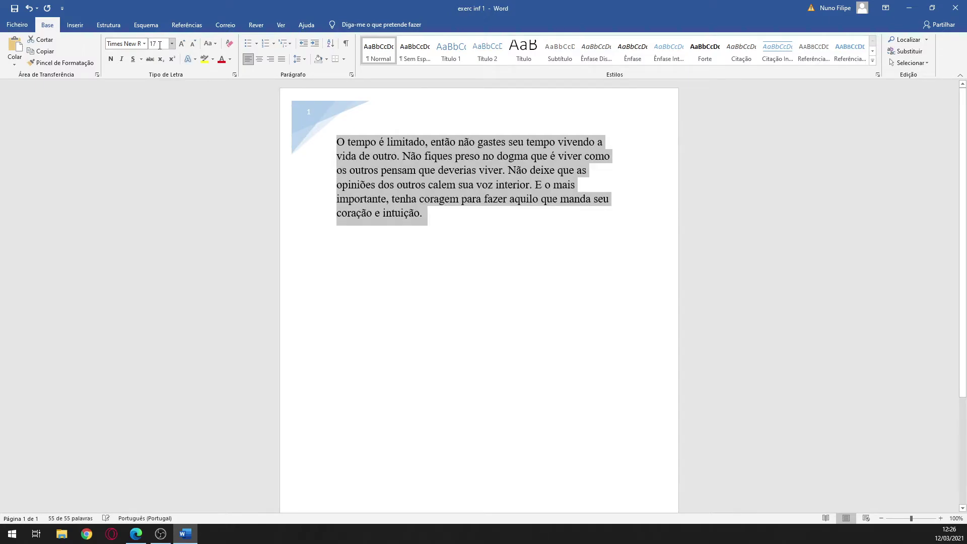
pyautogui.click(479, 231)
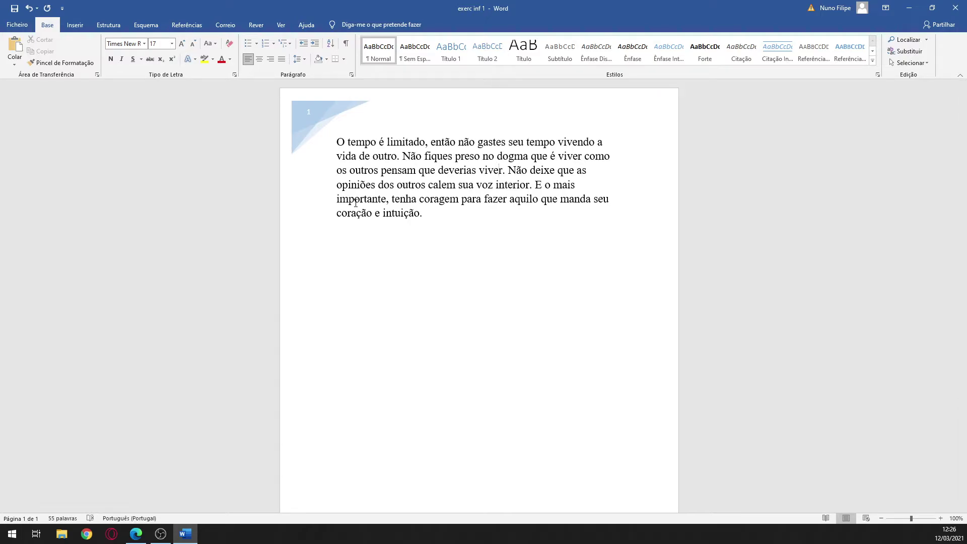
# - Select the whole paragraph and highlight it in yellow
pyautogui.moveTo(430, 218); pyautogui.dragTo(280, 140)
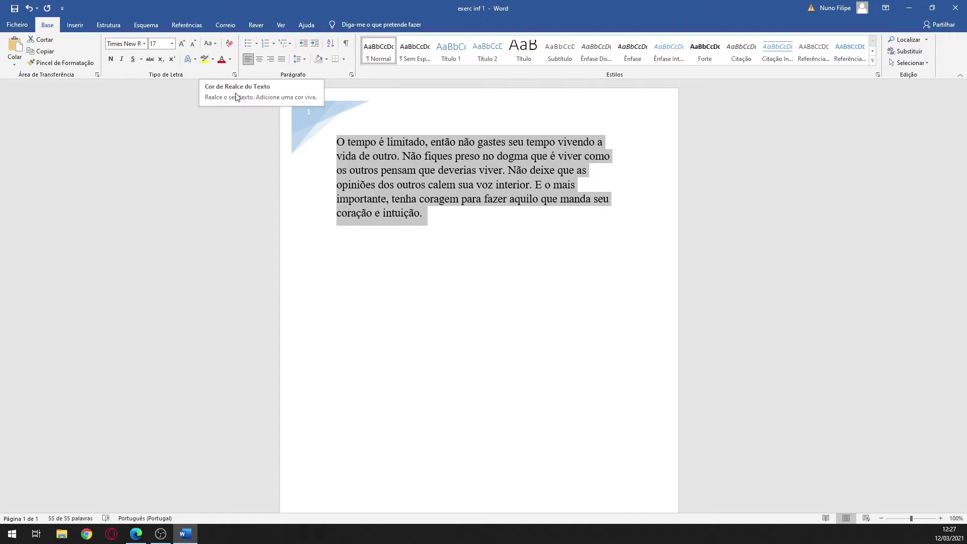
pyautogui.click(204, 62)
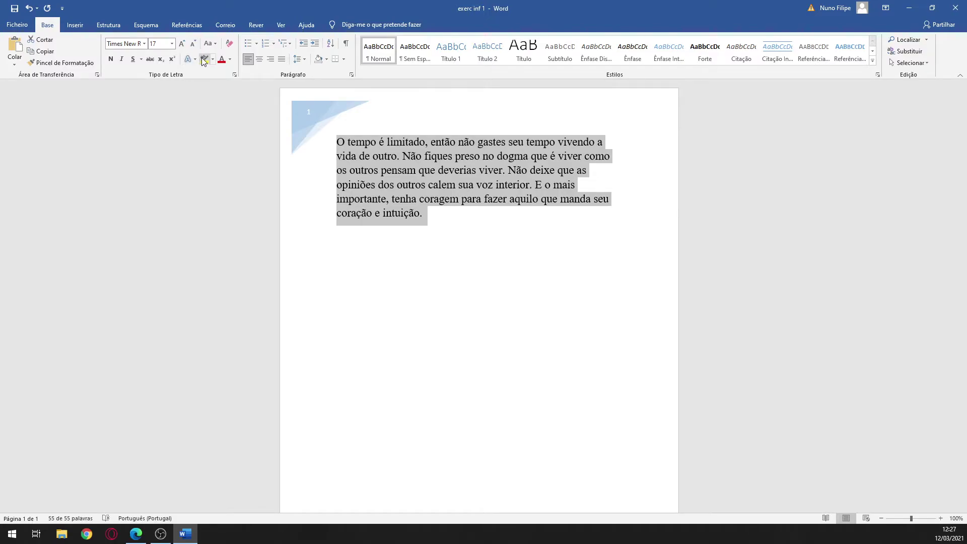
pyautogui.click(203, 58)
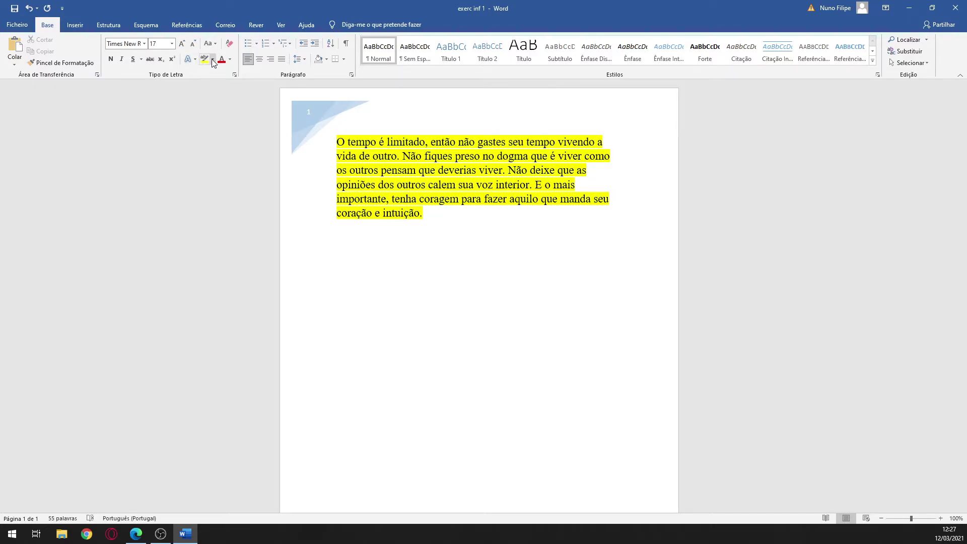
# - Switch the highlight colour to bright green and apply it across the whole paragraph
pyautogui.click(213, 60)
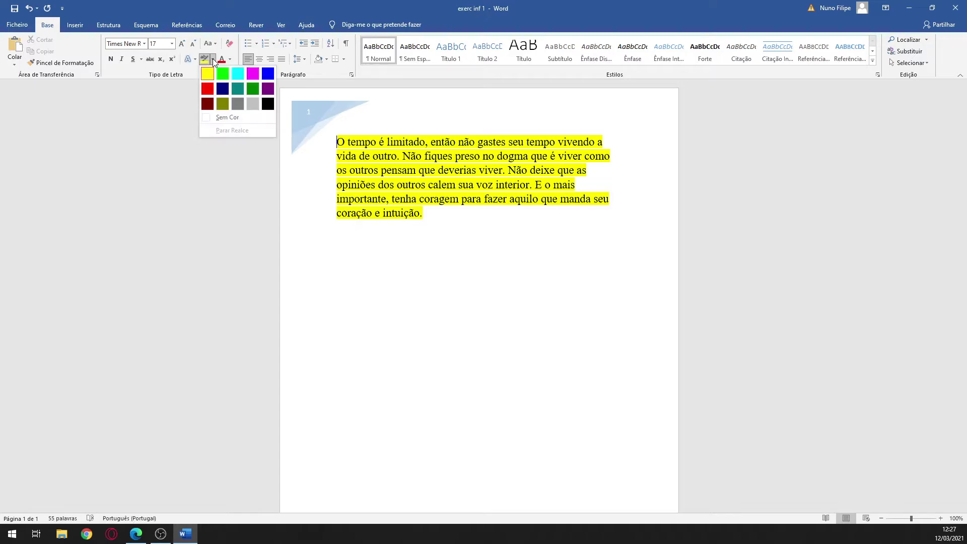
pyautogui.click(223, 74)
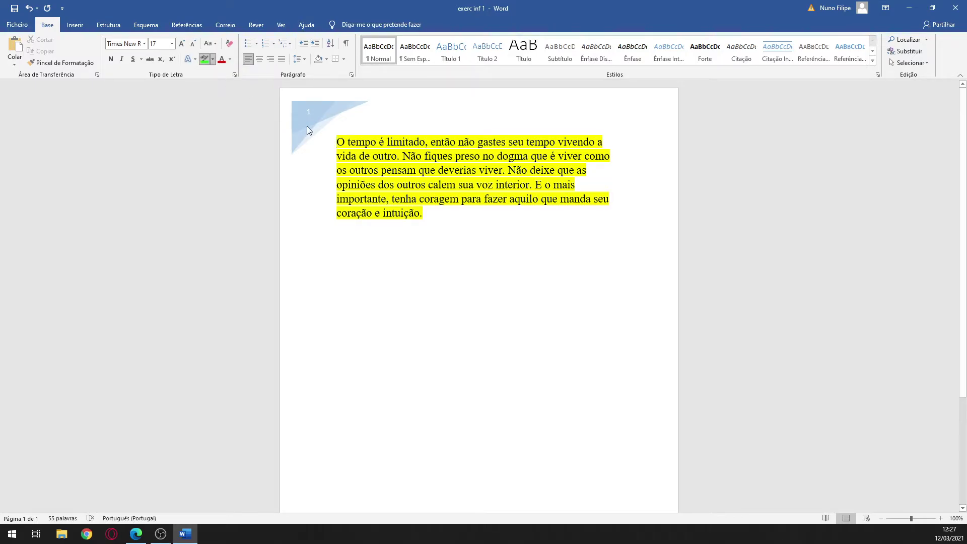
pyautogui.moveTo(424, 213); pyautogui.dragTo(334, 141)
pyautogui.moveTo(442, 184); pyautogui.dragTo(232, 189)
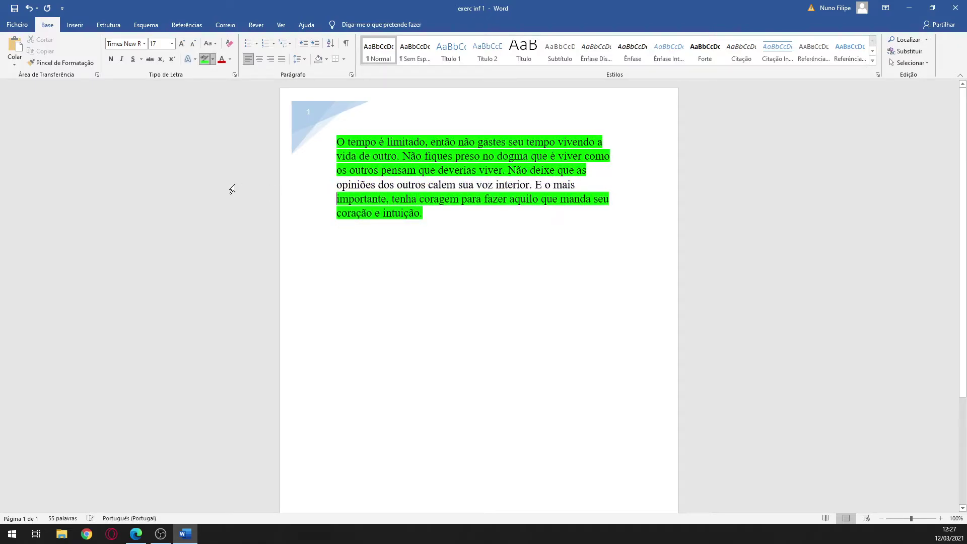
pyautogui.moveTo(576, 185)
pyautogui.mouseDown()
pyautogui.moveTo(485, 171)
pyautogui.moveTo(359, 173)
pyautogui.mouseUp()
# - Switch the highlight colour back to yellow and apply it to every line of the paragraph
pyautogui.click(212, 59)
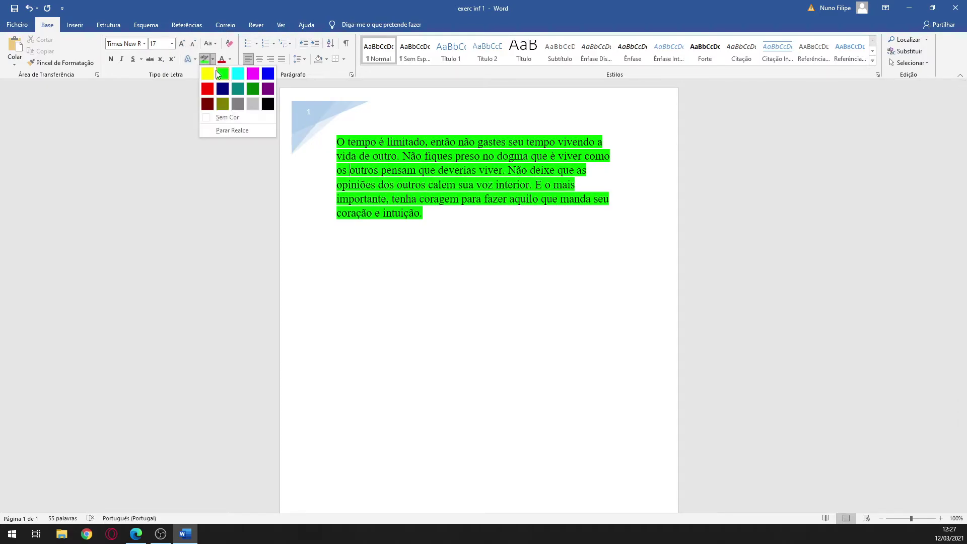
pyautogui.click(208, 74)
pyautogui.click(202, 148)
pyautogui.click(225, 156)
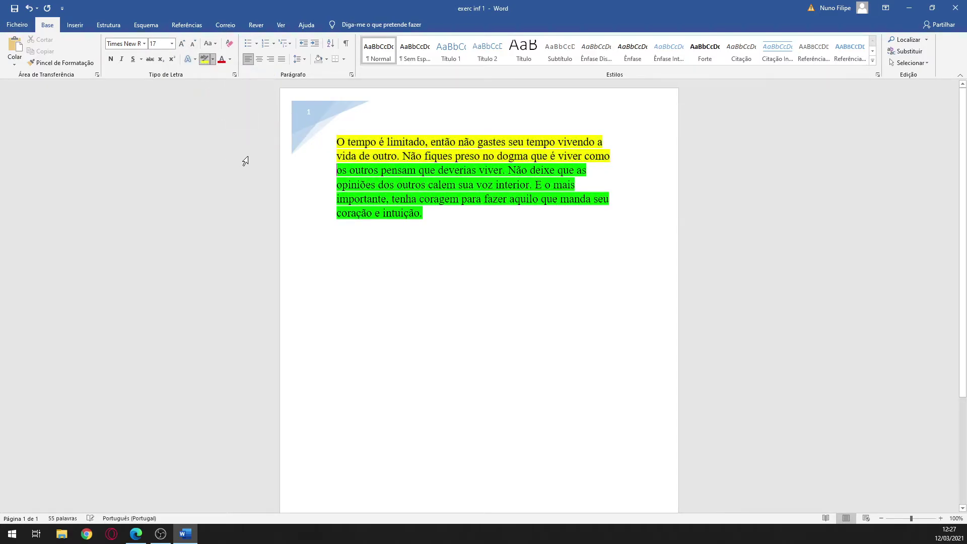
pyautogui.click(265, 170)
pyautogui.moveTo(427, 216)
pyautogui.mouseDown()
pyautogui.moveTo(383, 166)
pyautogui.moveTo(341, 143)
pyautogui.moveTo(603, 142)
pyautogui.mouseUp()
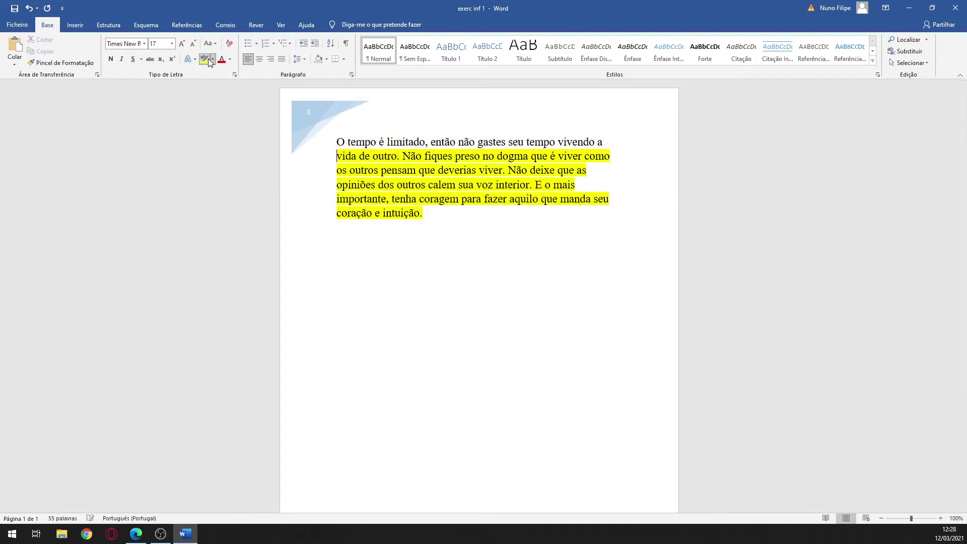
pyautogui.click(229, 151)
pyautogui.moveTo(605, 140); pyautogui.dragTo(281, 112)
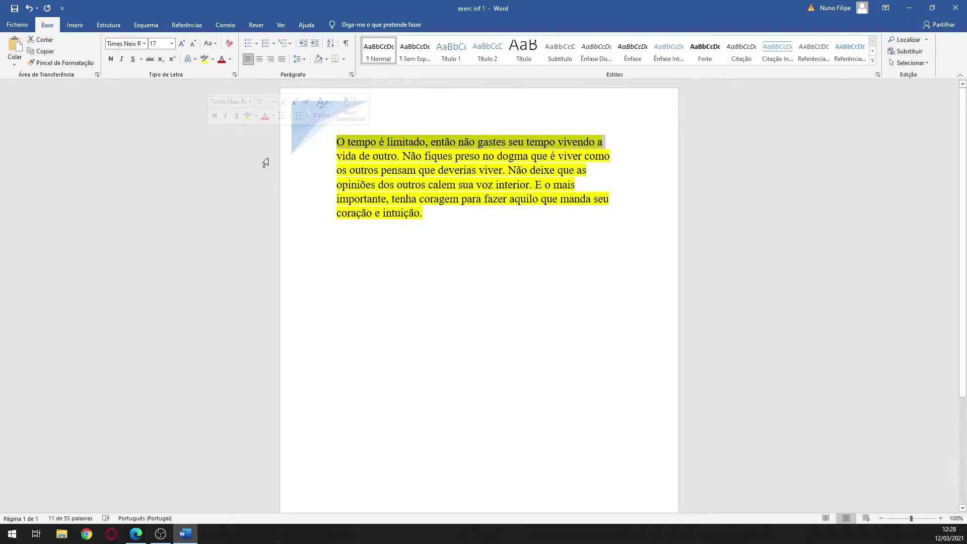
# - Select the whole text, select only the line beginning with "importante", and clear the selection
pyautogui.click(414, 214)
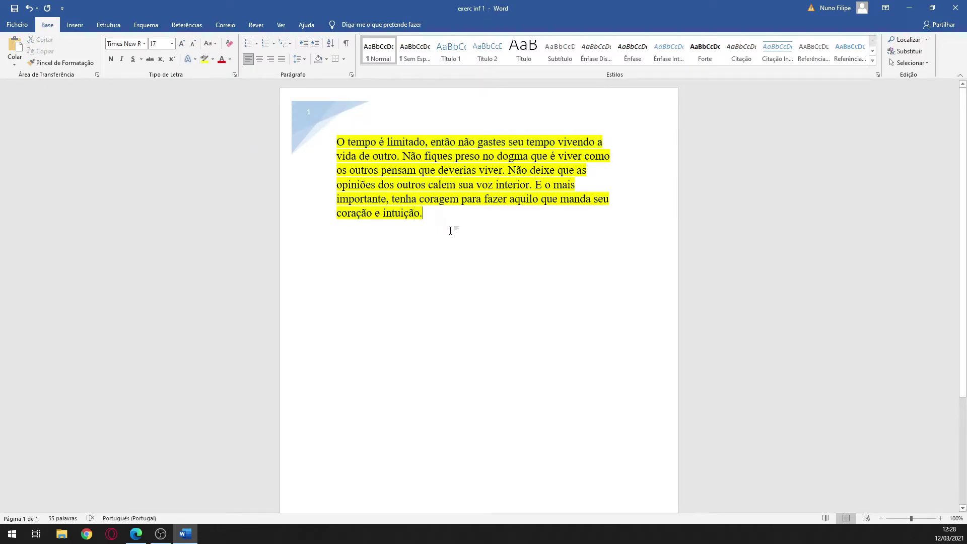
pyautogui.hotkey('ctrl', 'a')
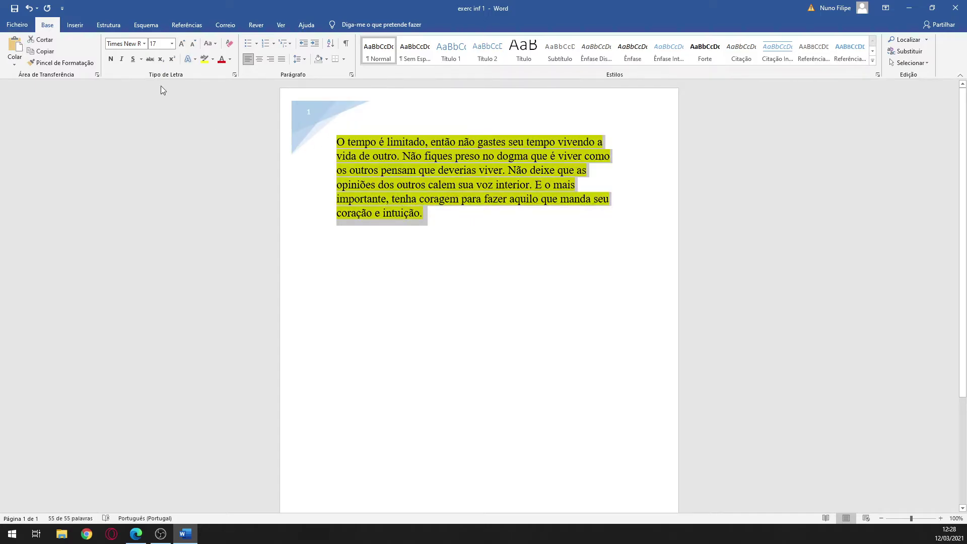
pyautogui.click(208, 199)
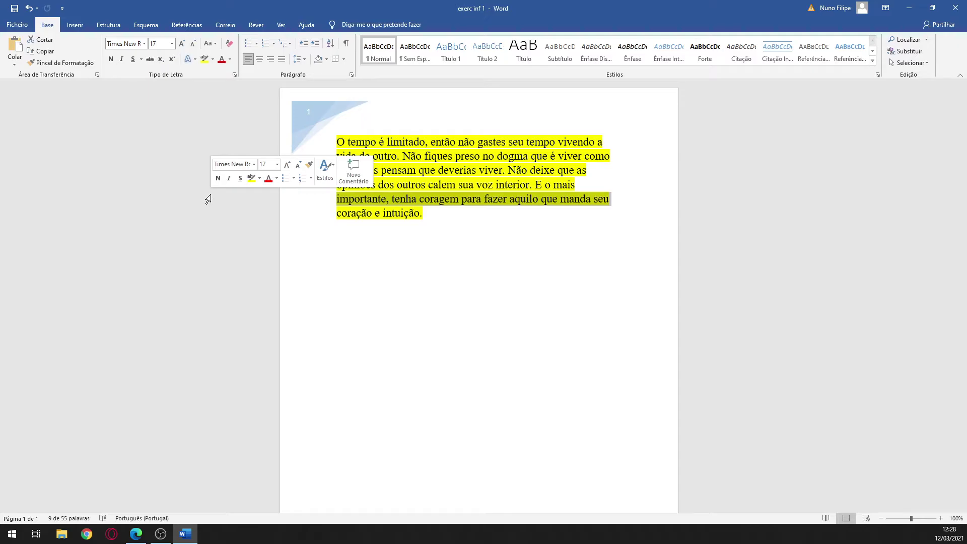
pyautogui.click(464, 259)
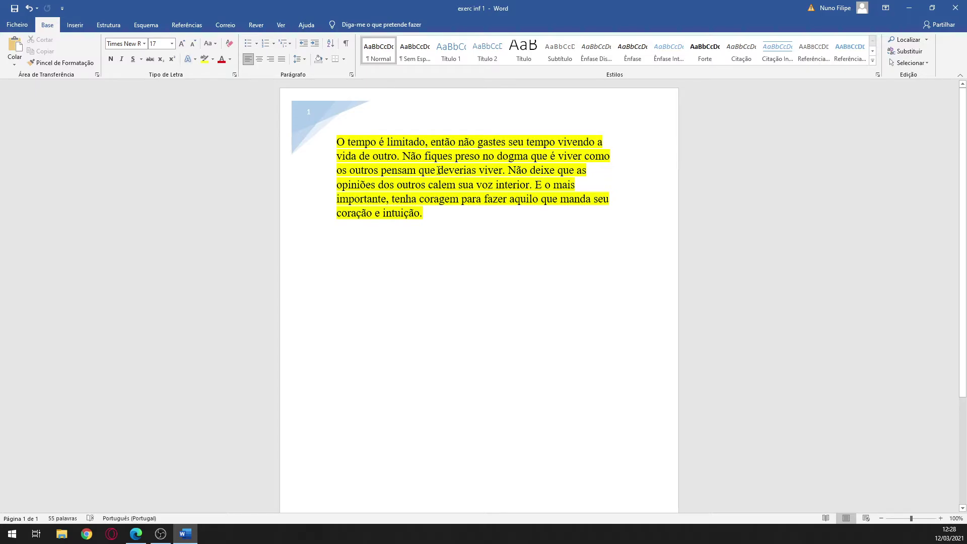
# - Select the word "deverias" in the third line in two different ways, and clear the selection
pyautogui.moveTo(438, 171); pyautogui.dragTo(478, 170)
pyautogui.click(446, 170)
pyautogui.doubleClick(447, 170)
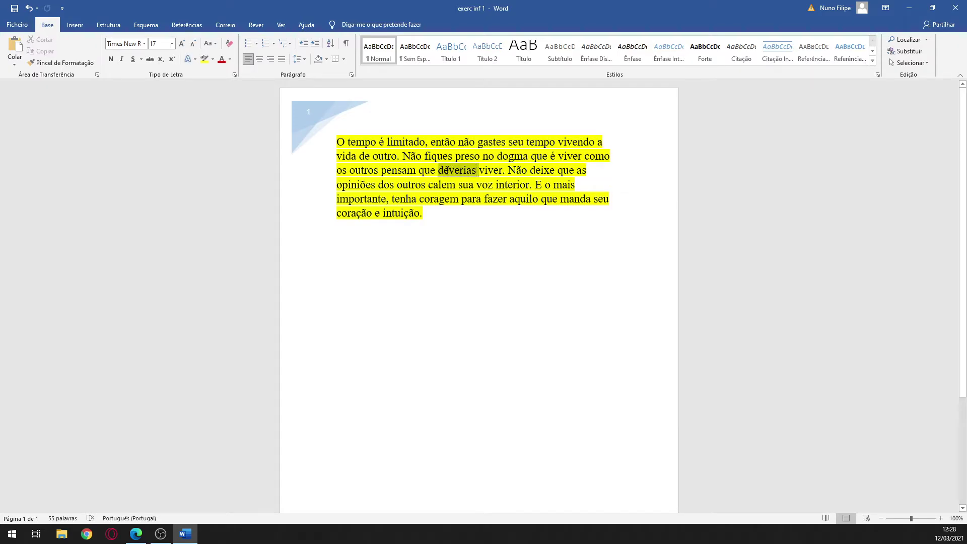
pyautogui.click(450, 192)
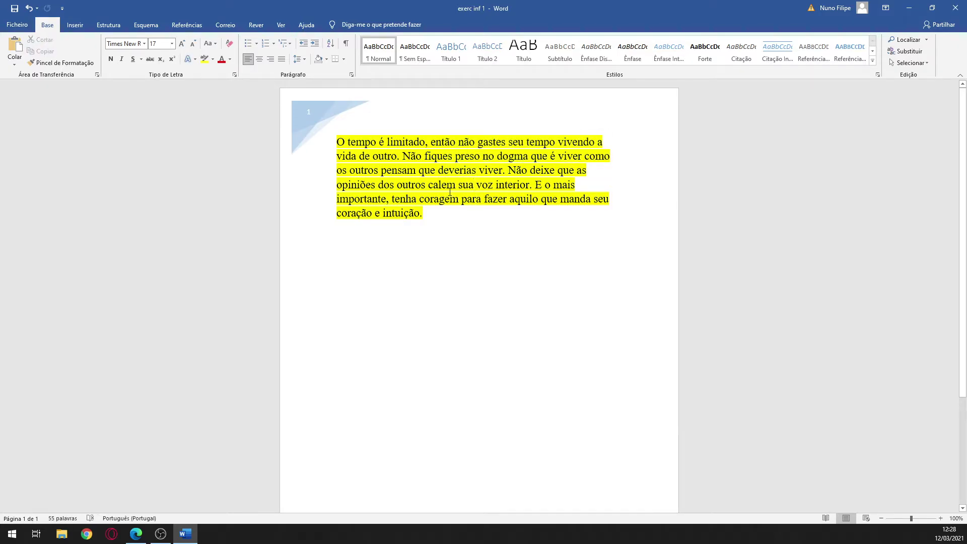
# - Select the word "deverias" in the third line and set its font colour to red
pyautogui.moveTo(456, 184); pyautogui.dragTo(437, 171)
pyautogui.click(468, 184)
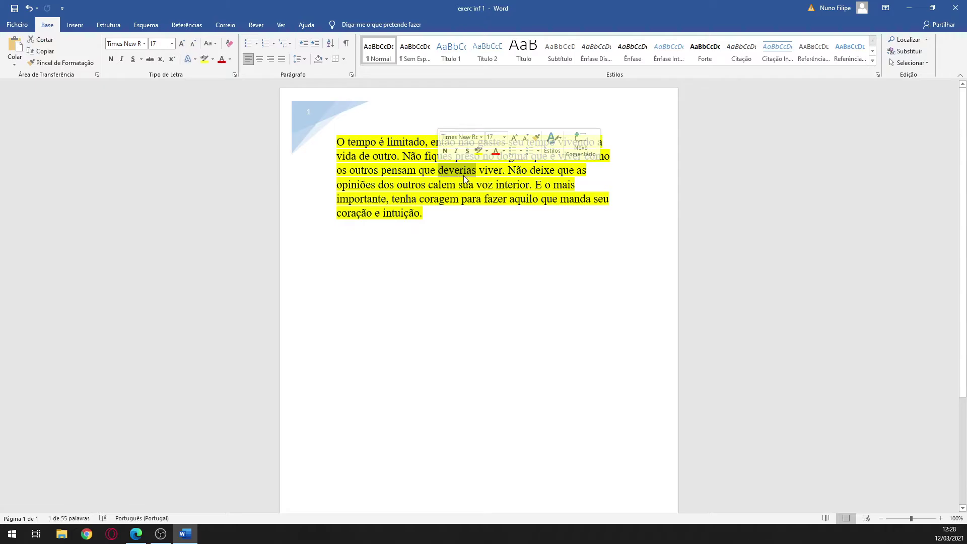
pyautogui.click(220, 63)
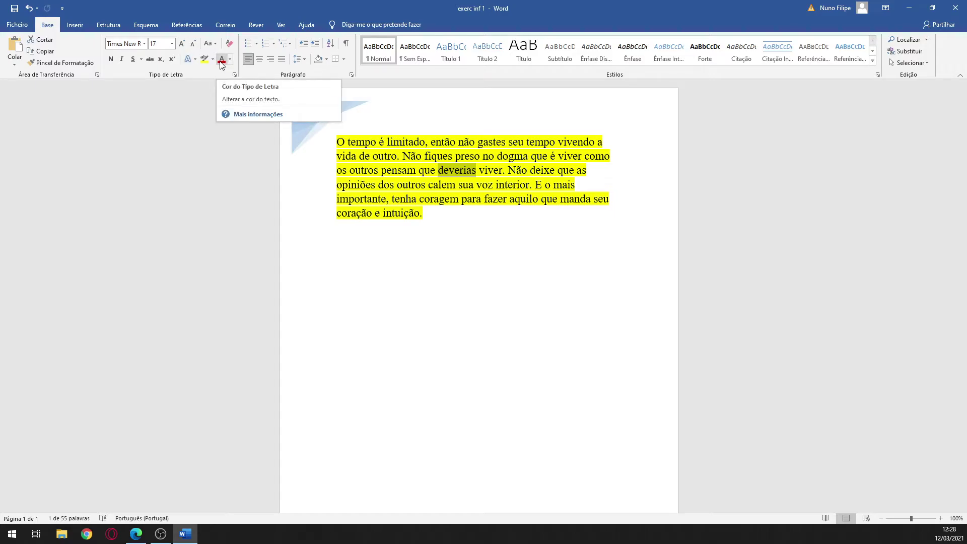
pyautogui.click(221, 62)
pyautogui.click(222, 63)
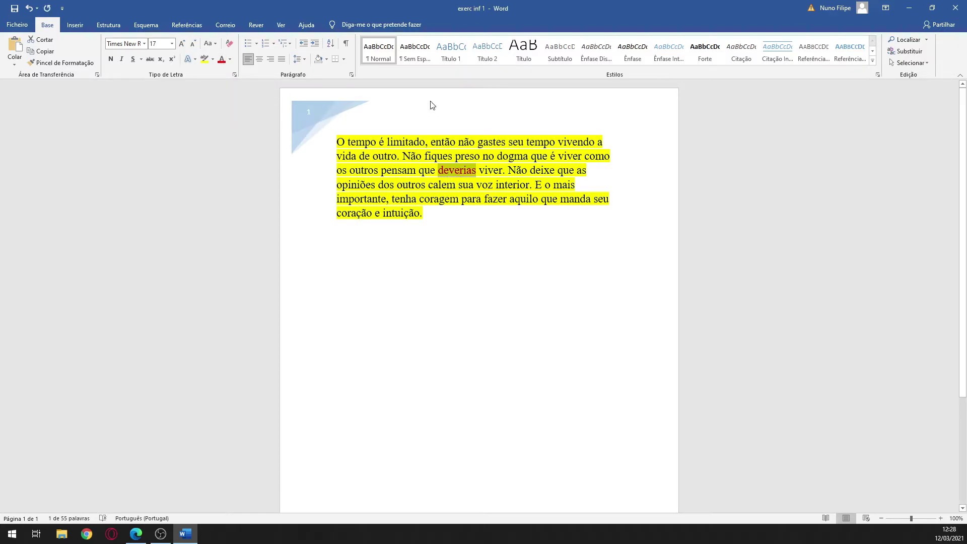
# - Change the font colour of "deverias" to the dark orange theme colour, and clear the selection
pyautogui.click(230, 60)
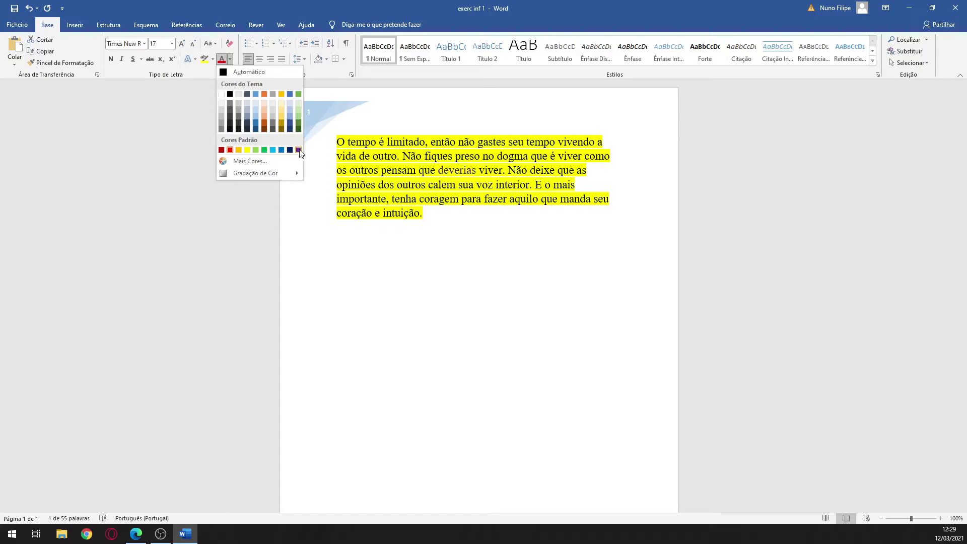
pyautogui.click(264, 129)
pyautogui.click(436, 309)
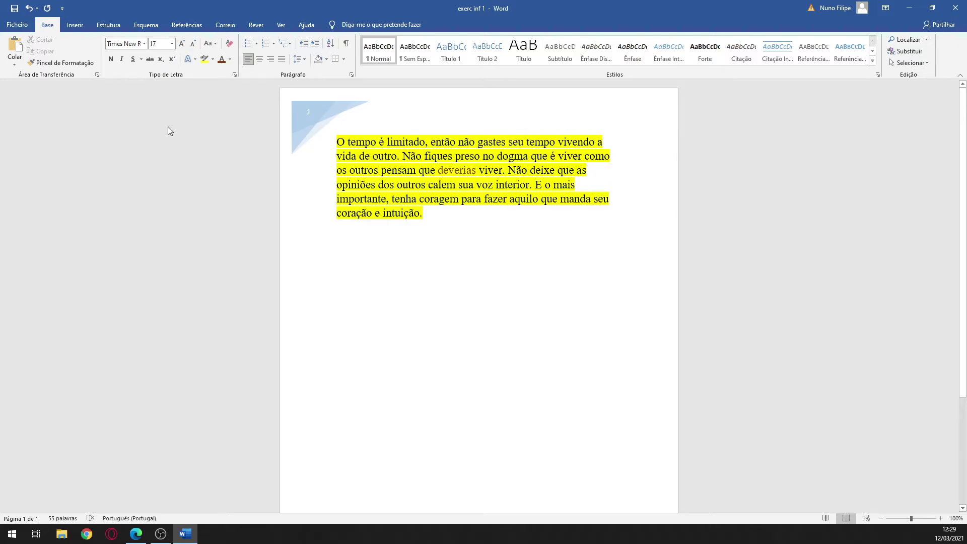
# - Insert the picture "imagem1" from the desktop folder of this device at the paragraph's end
pyautogui.click(76, 24)
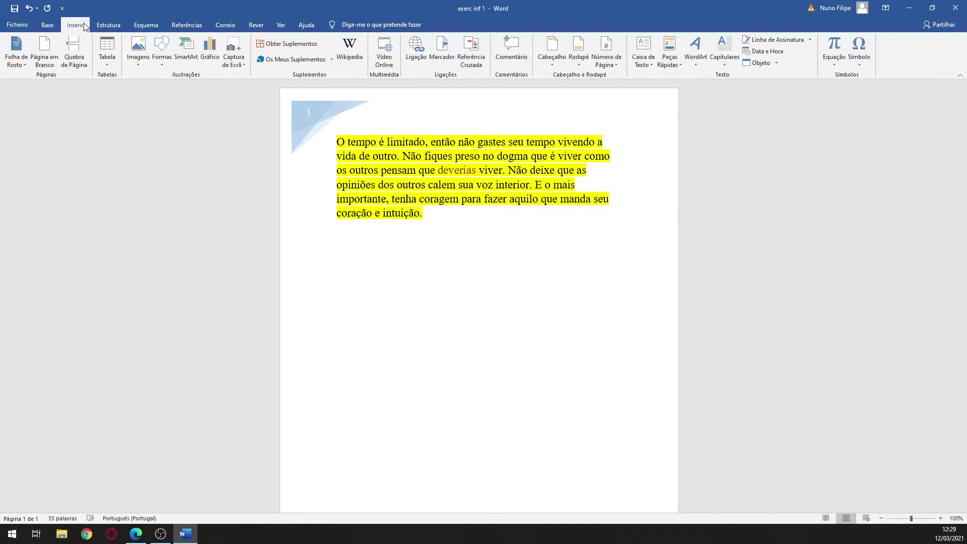
pyautogui.click(137, 46)
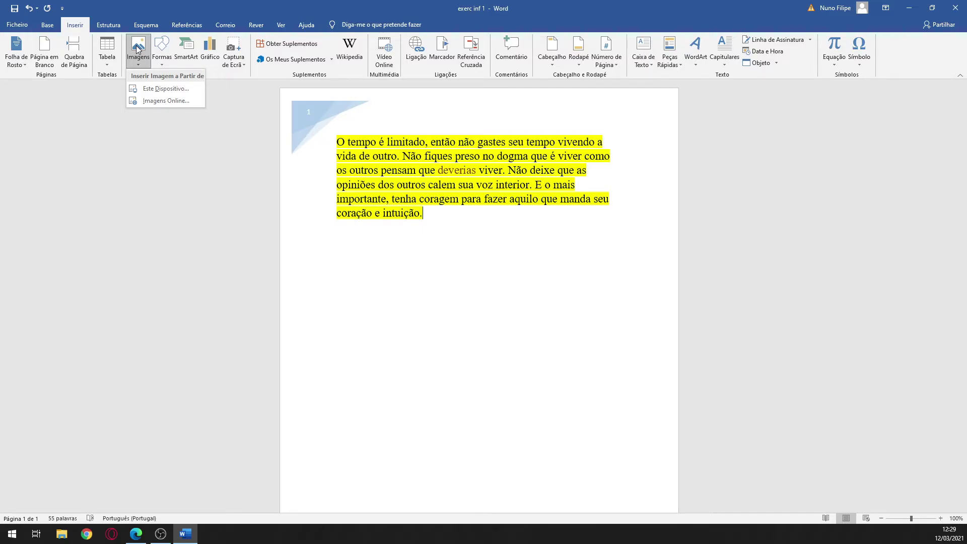
pyautogui.click(160, 90)
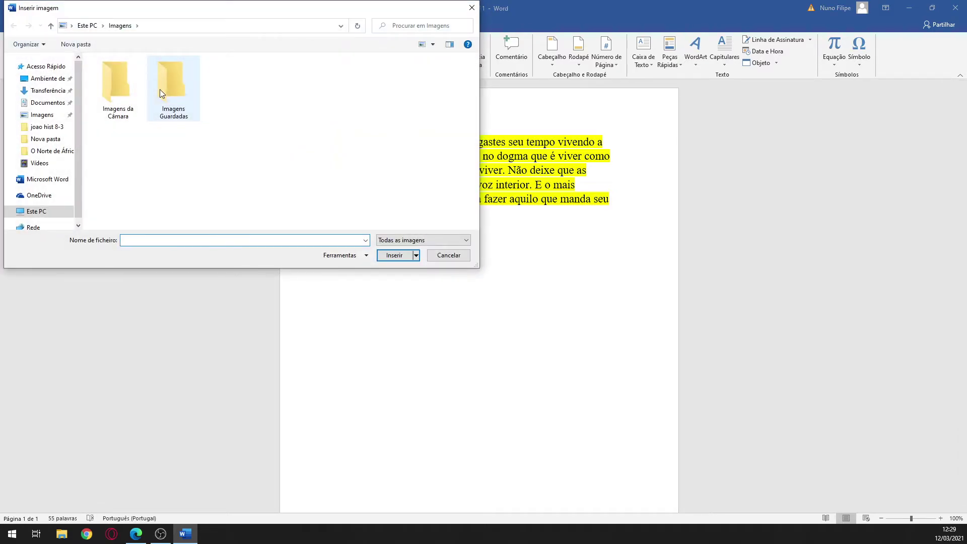
pyautogui.click(30, 81)
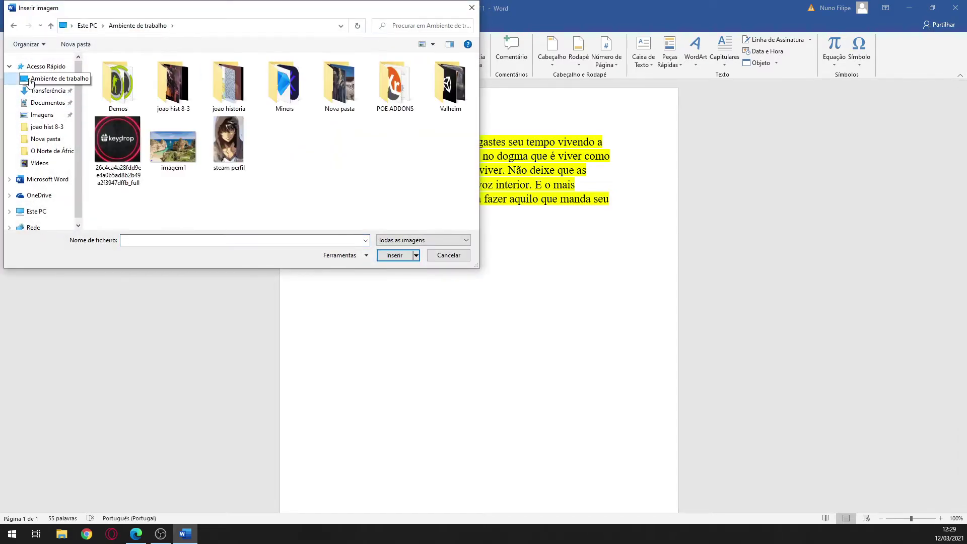
pyautogui.click(177, 146)
pyautogui.click(394, 256)
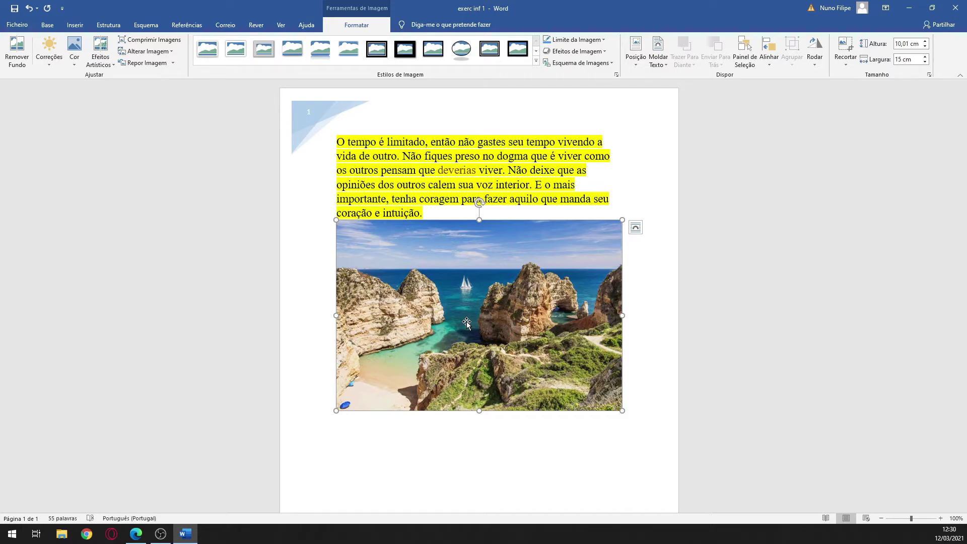
# - Shrink the picture to about 7.9 cm wide by 5.3 cm high and set its text wrapping to Tight
pyautogui.moveTo(622, 410); pyautogui.dragTo(574, 306)
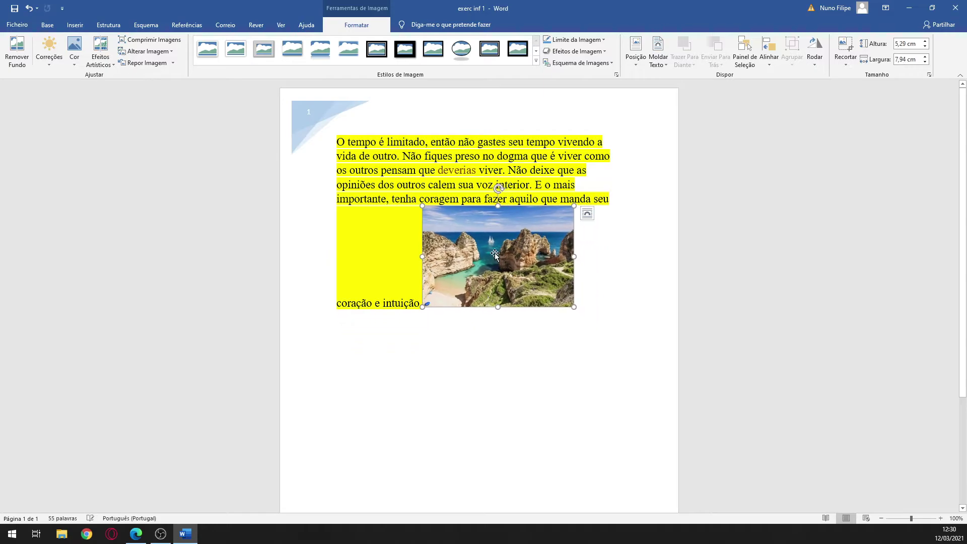
pyautogui.click(587, 213)
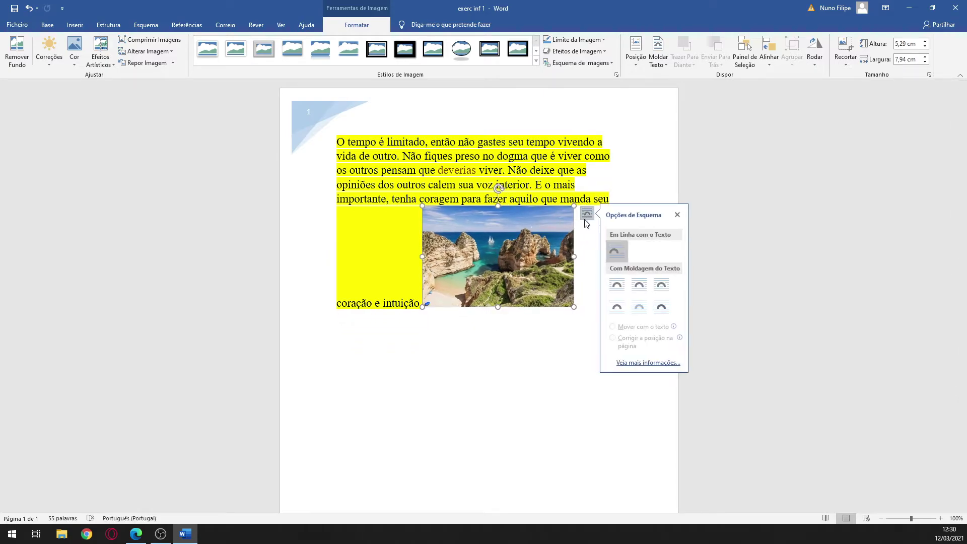
pyautogui.click(640, 288)
pyautogui.click(494, 262)
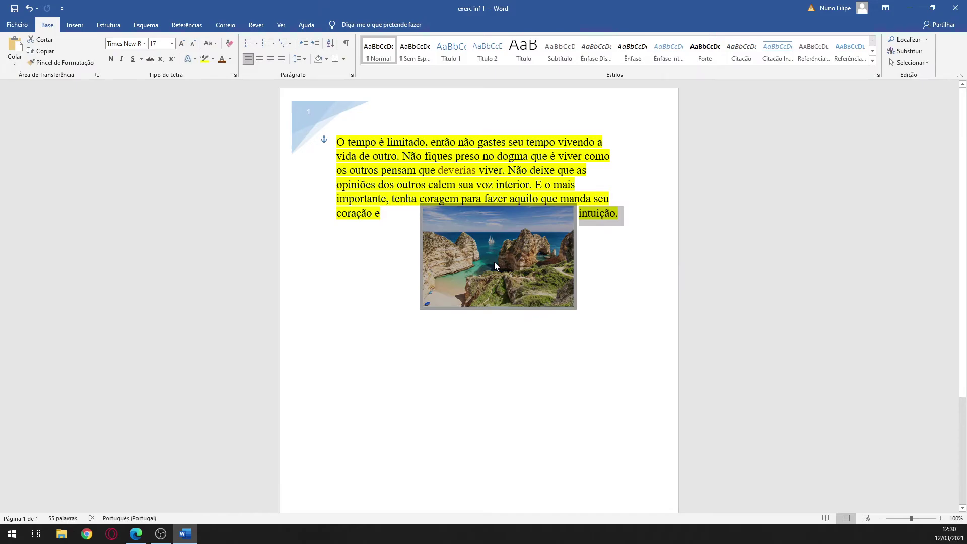
# - Move the picture just below the paragraph's last line, aligned with the left text margin, and deselect it
pyautogui.click(481, 247)
pyautogui.moveTo(482, 247); pyautogui.dragTo(396, 270)
pyautogui.click(503, 287)
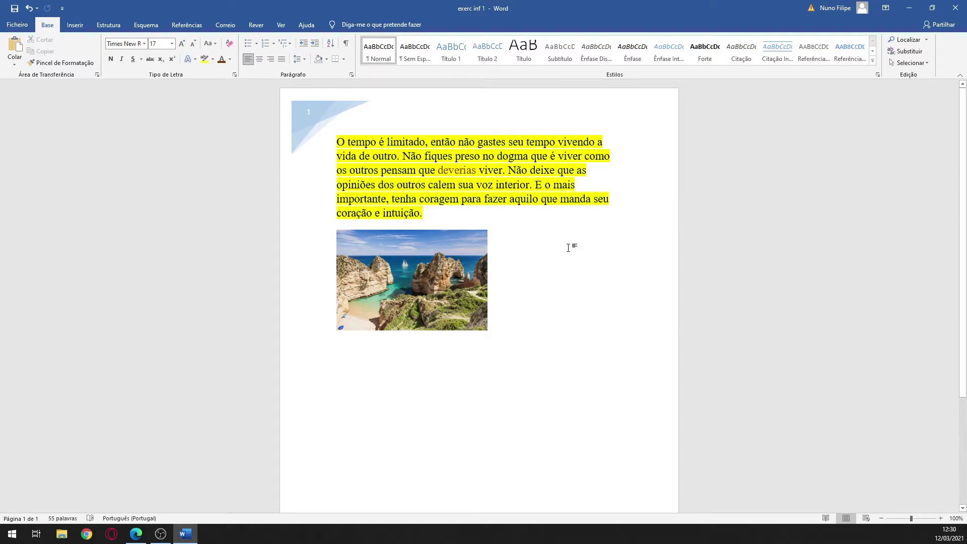
# - Review the picture's page position options and its layout options, keeping Tight text wrapping
pyautogui.click(423, 276)
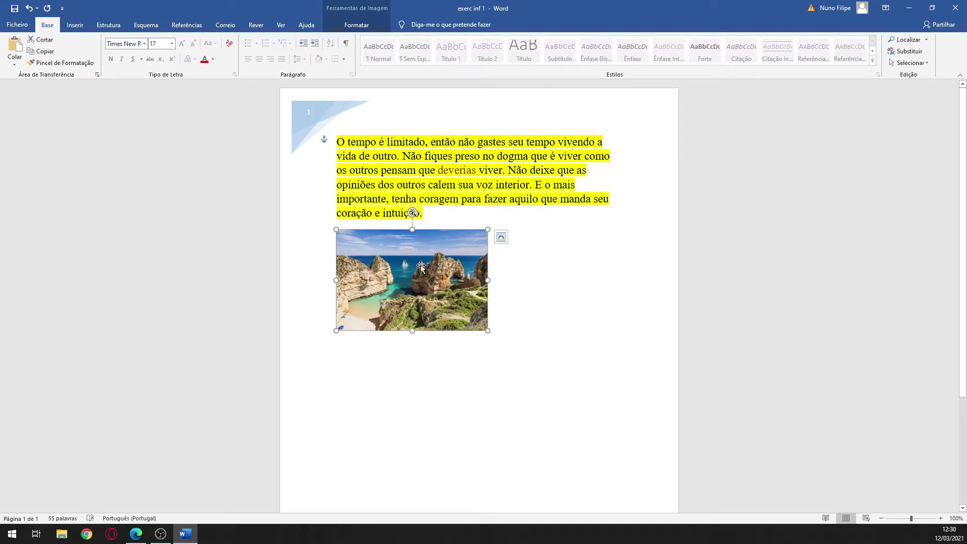
pyautogui.click(353, 26)
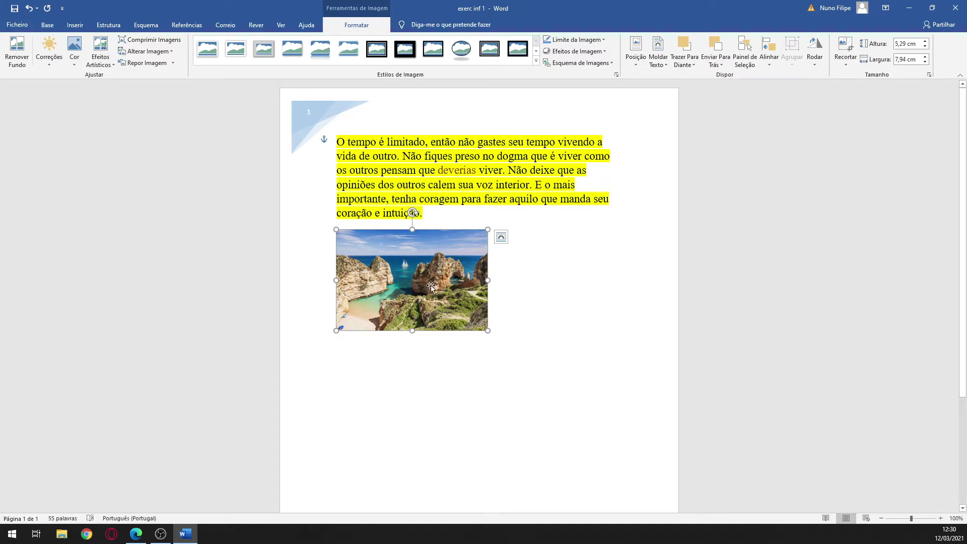
pyautogui.click(633, 65)
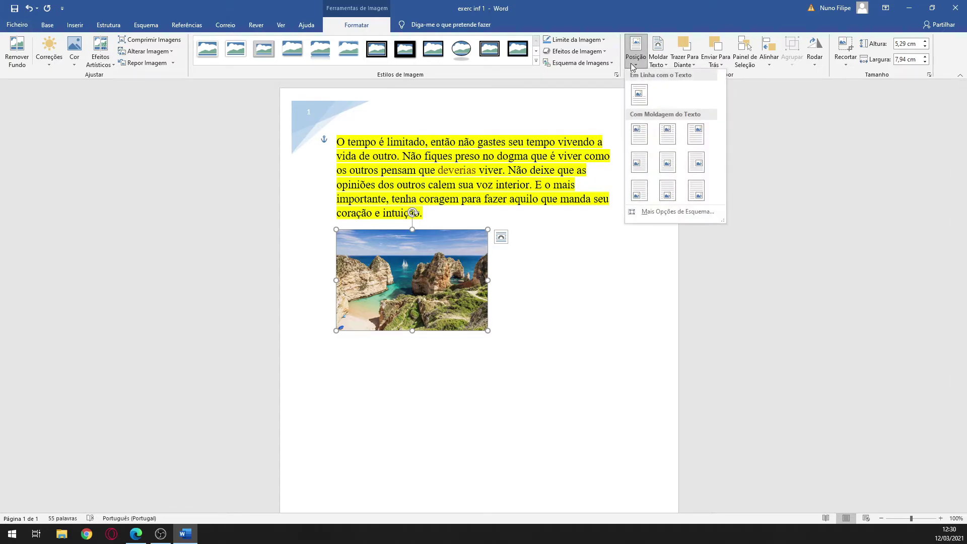
pyautogui.click(633, 66)
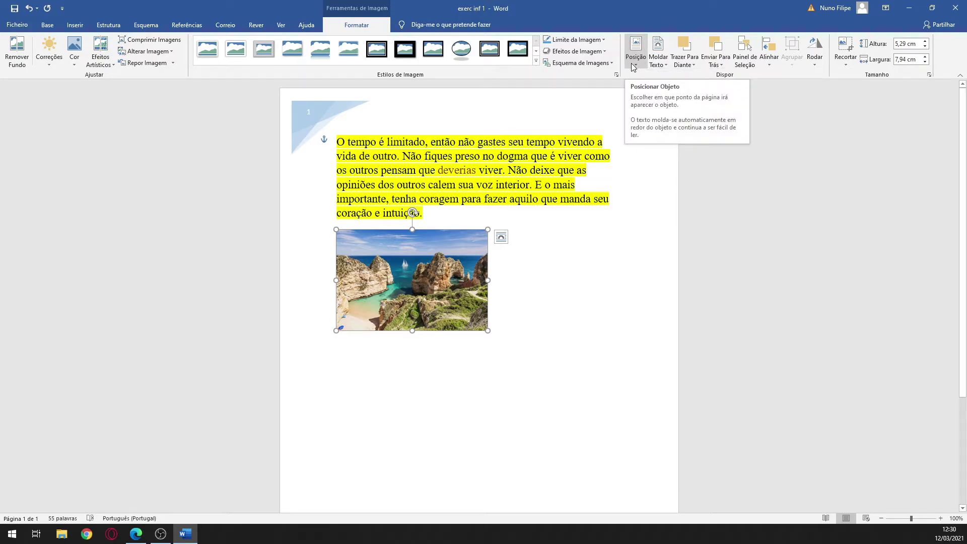
pyautogui.click(587, 313)
pyautogui.click(459, 274)
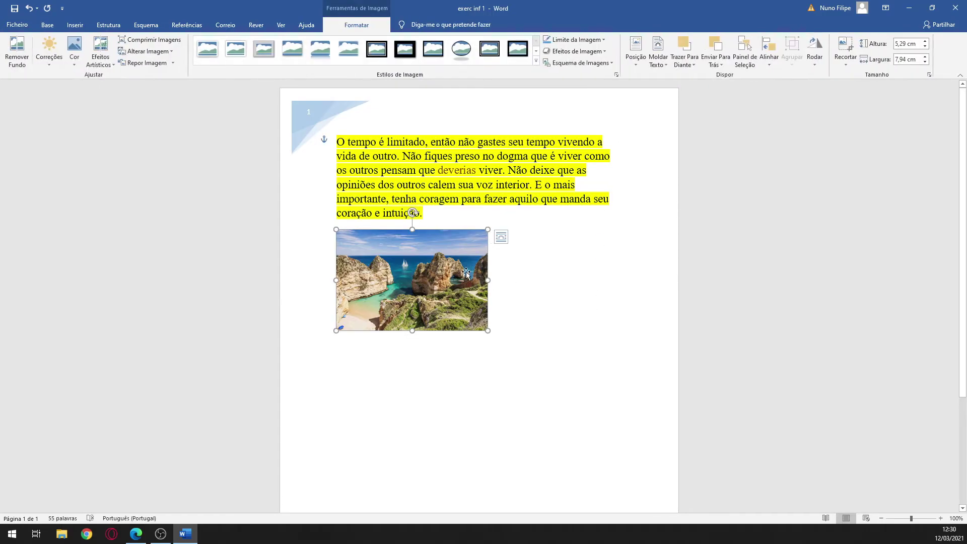
pyautogui.click(501, 239)
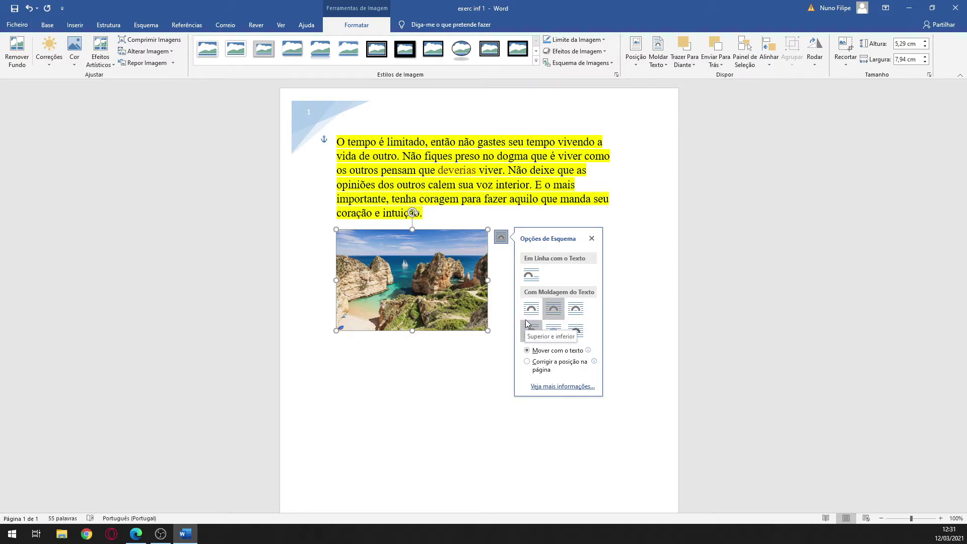
pyautogui.click(551, 312)
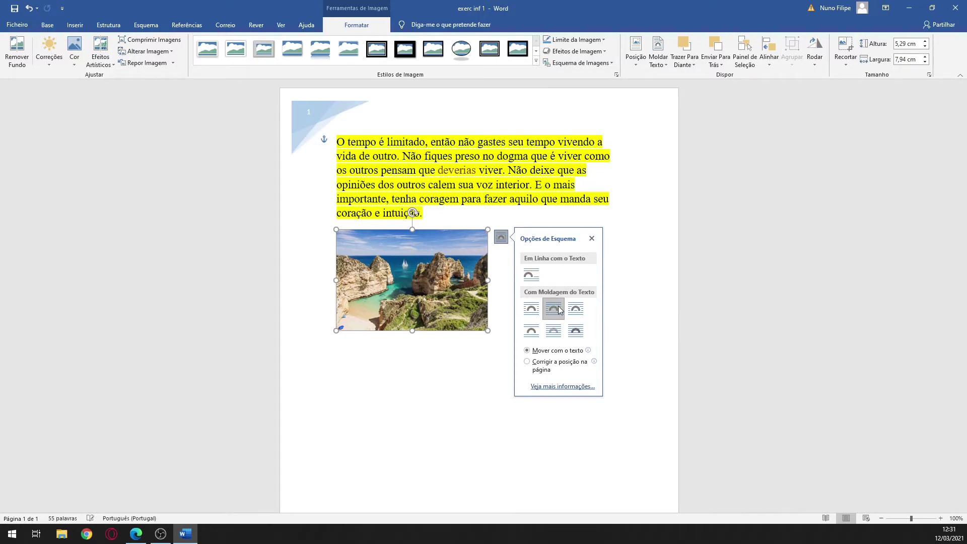
pyautogui.click(611, 293)
# - Reposition the picture just below the paragraph's last line, near the page's right text margin, and deselect it
pyautogui.moveTo(412, 274); pyautogui.dragTo(413, 278)
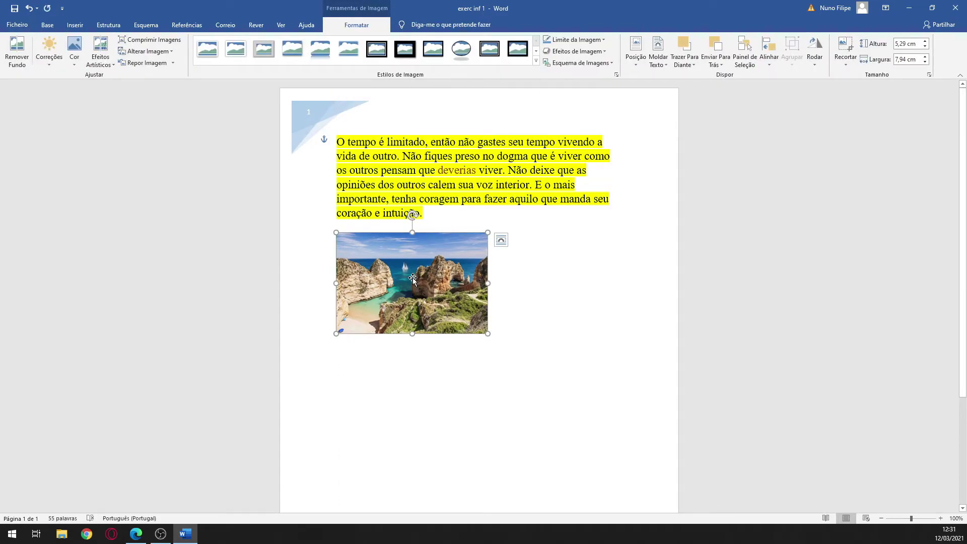
pyautogui.moveTo(413, 278)
pyautogui.mouseDown()
pyautogui.moveTo(458, 280)
pyautogui.moveTo(506, 265)
pyautogui.moveTo(522, 298)
pyautogui.moveTo(464, 309)
pyautogui.moveTo(433, 278)
pyautogui.moveTo(463, 289)
pyautogui.moveTo(529, 287)
pyautogui.moveTo(432, 272)
pyautogui.moveTo(516, 291)
pyautogui.moveTo(402, 283)
pyautogui.moveTo(436, 291)
pyautogui.moveTo(426, 269)
pyautogui.moveTo(396, 270)
pyautogui.moveTo(390, 368)
pyautogui.moveTo(393, 296)
pyautogui.moveTo(373, 297)
pyautogui.moveTo(413, 298)
pyautogui.moveTo(388, 298)
pyautogui.moveTo(399, 291)
pyautogui.mouseUp()
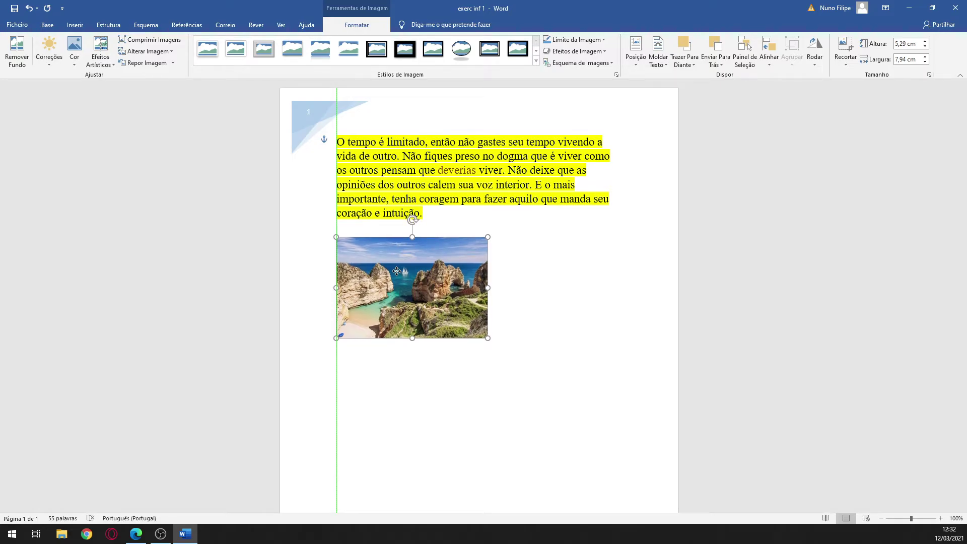
pyautogui.moveTo(396, 271); pyautogui.dragTo(394, 291)
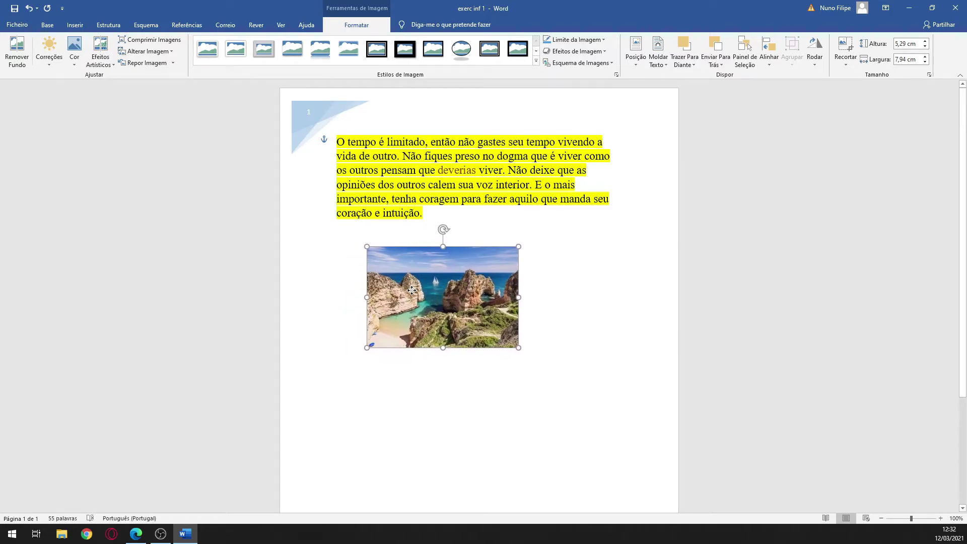
pyautogui.moveTo(423, 289); pyautogui.dragTo(448, 288)
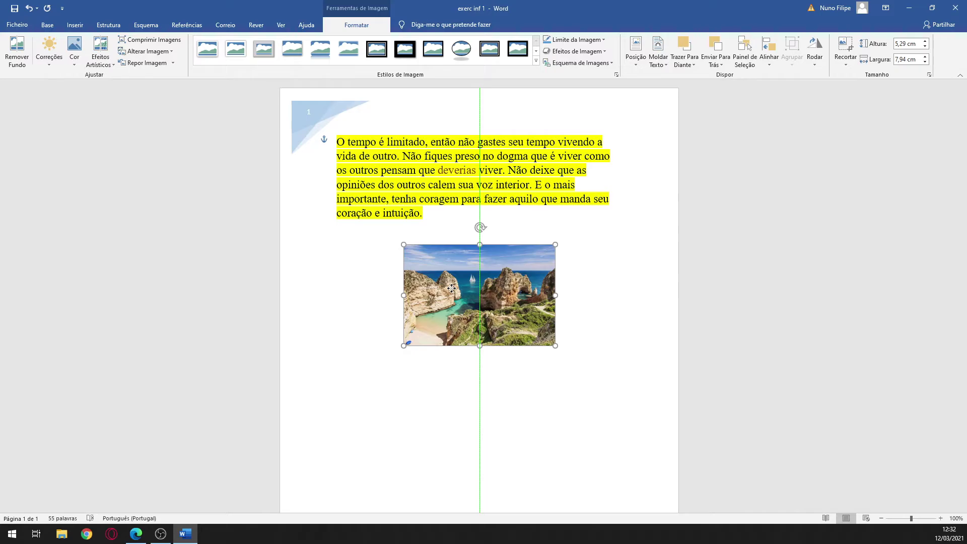
pyautogui.moveTo(452, 288)
pyautogui.mouseDown()
pyautogui.moveTo(459, 329)
pyautogui.moveTo(455, 316)
pyautogui.moveTo(473, 305)
pyautogui.moveTo(447, 302)
pyautogui.moveTo(445, 288)
pyautogui.mouseUp()
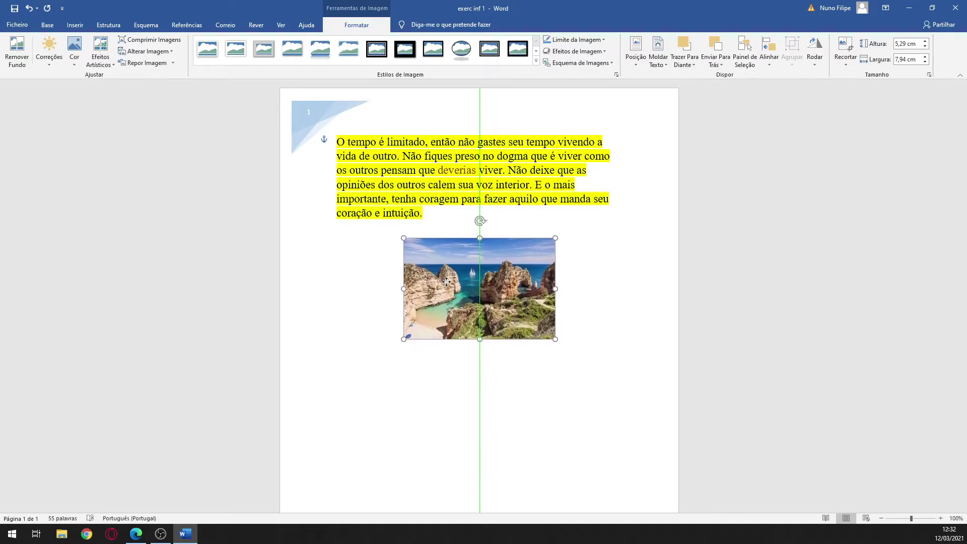
pyautogui.moveTo(446, 281); pyautogui.dragTo(446, 276)
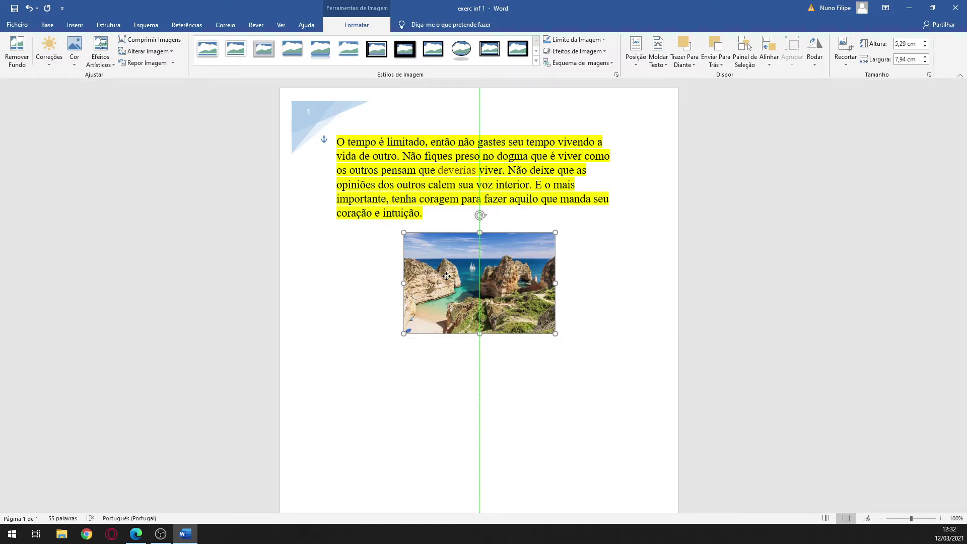
pyautogui.moveTo(446, 276); pyautogui.dragTo(511, 266)
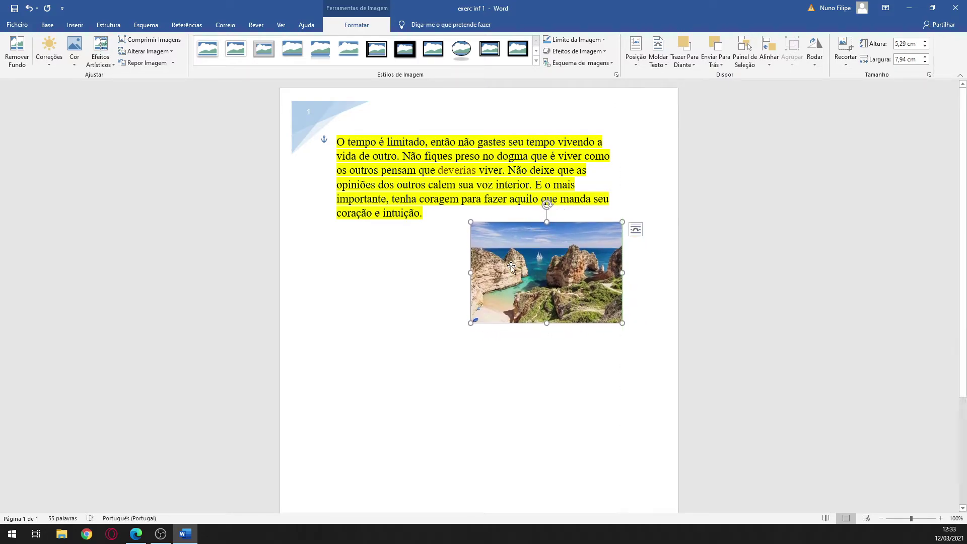
pyautogui.click(432, 364)
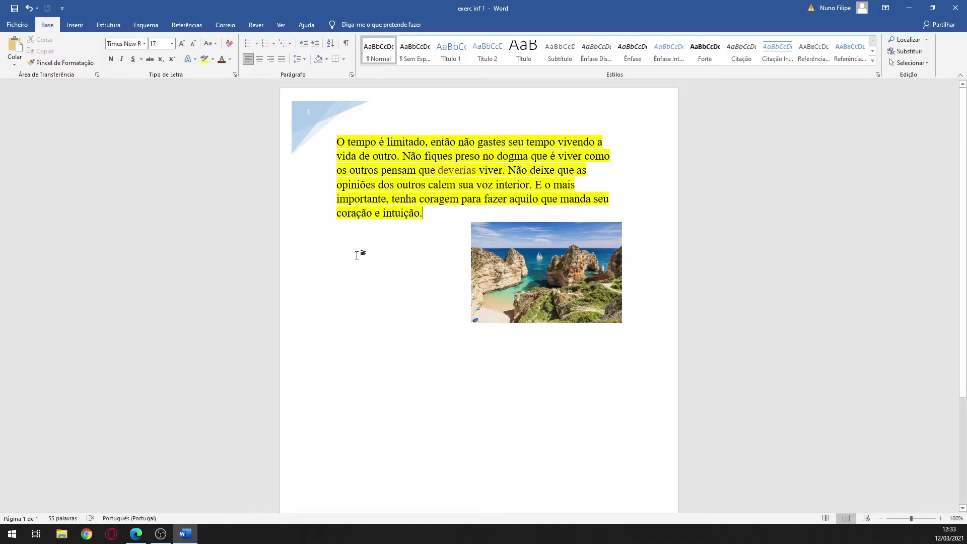
# - Save and close the document, and reopen "exerc inf 1" from the desktop
pyautogui.click(15, 10)
pyautogui.click(952, 10)
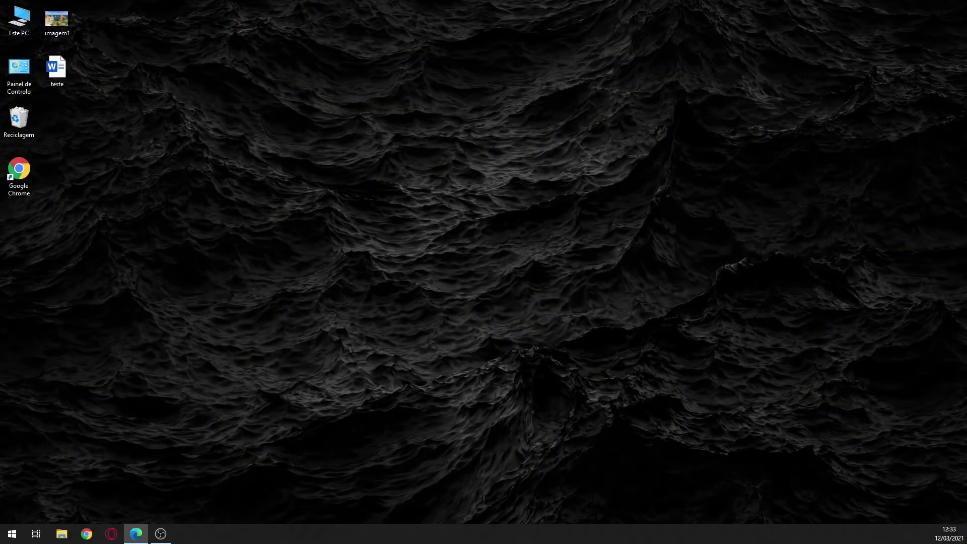
pyautogui.moveTo(766, 320); pyautogui.dragTo(75, 118)
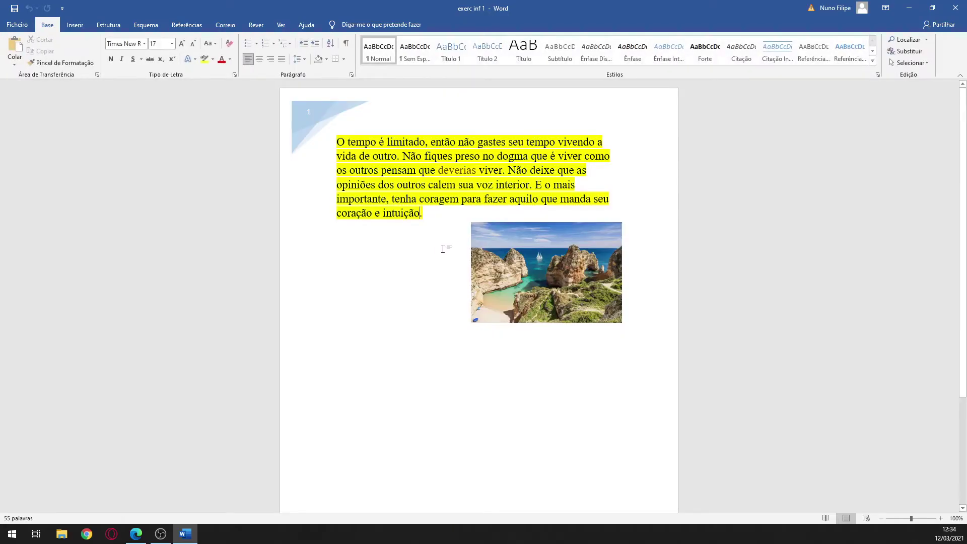
# - Add an extra space after "as" at the end of the third line, and close the document with the change saved
pyautogui.click(609, 175)
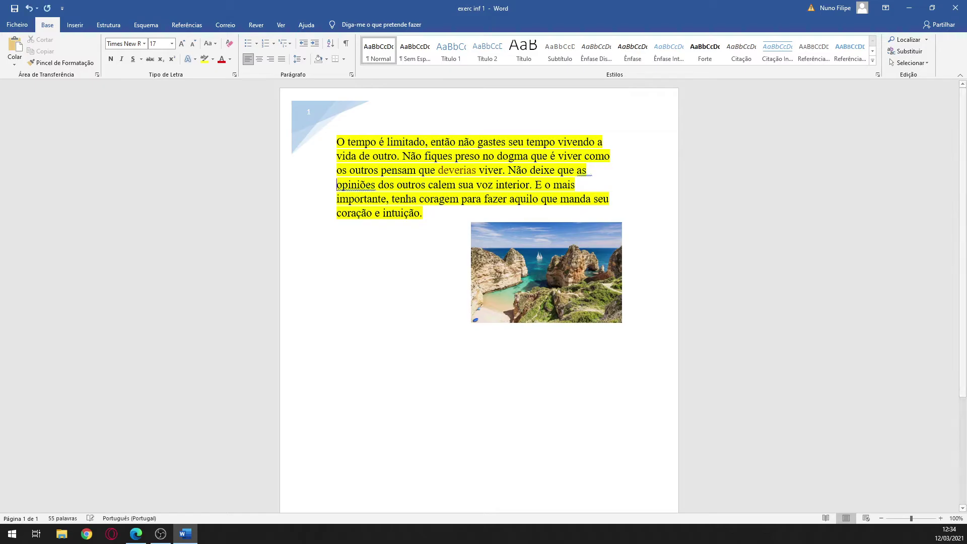
pyautogui.click(955, 8)
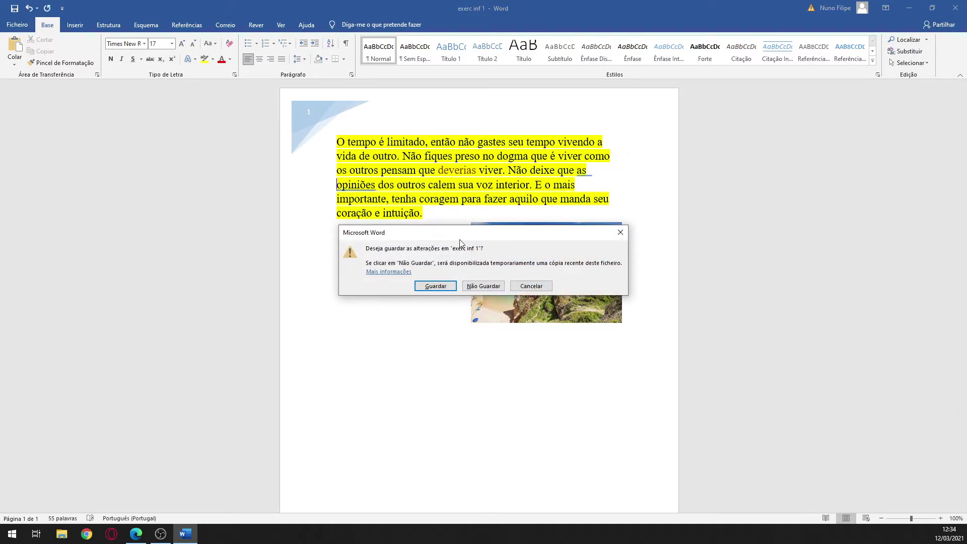
pyautogui.click(425, 285)
# - Reopen "exerc inf 1" from the desktop and delete the extra space after "as" in the third line
pyautogui.doubleClick(44, 130)
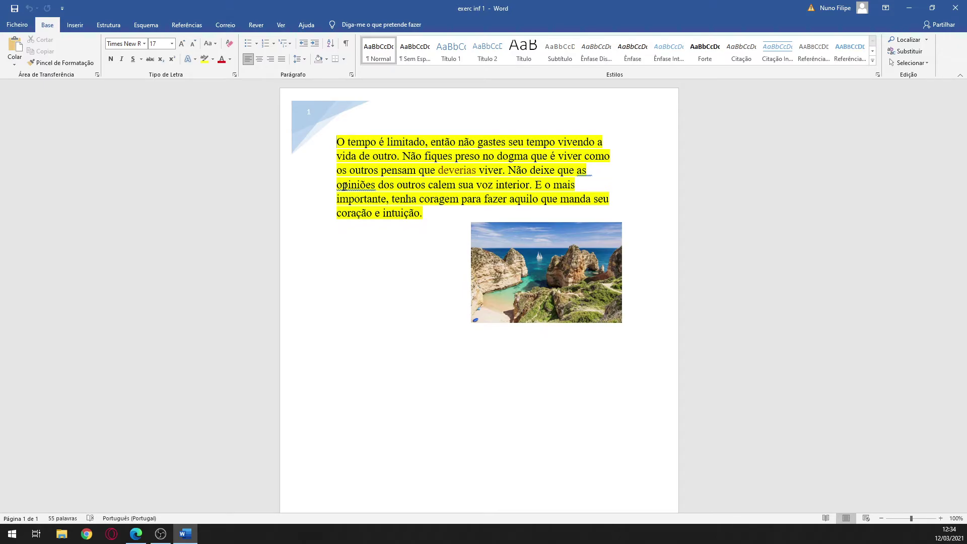
pyautogui.click(600, 172)
pyautogui.press('BackSpace')
# - Save a PDF copy of the document named "exerc inf 1" in the desktop folder (Ambiente de trabalho)
pyautogui.click(22, 25)
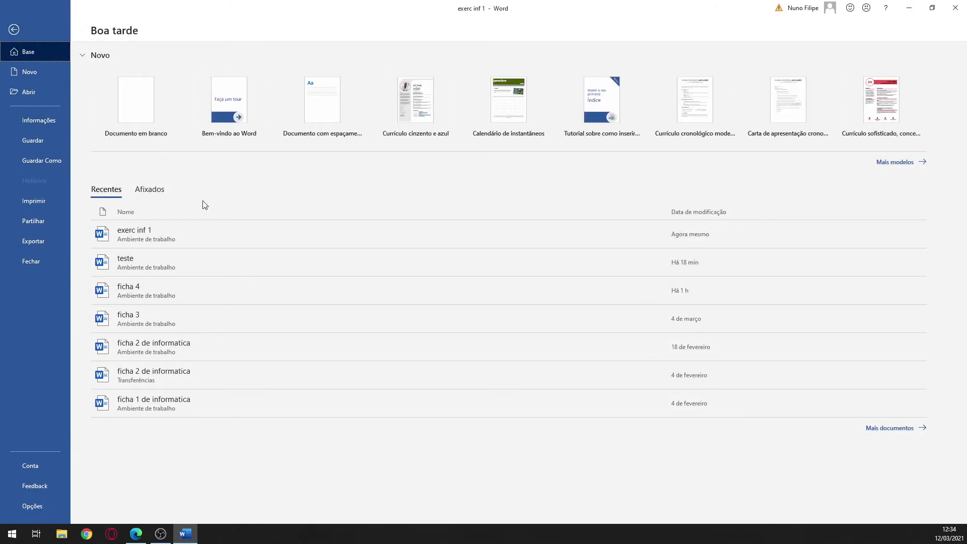
pyautogui.click(30, 161)
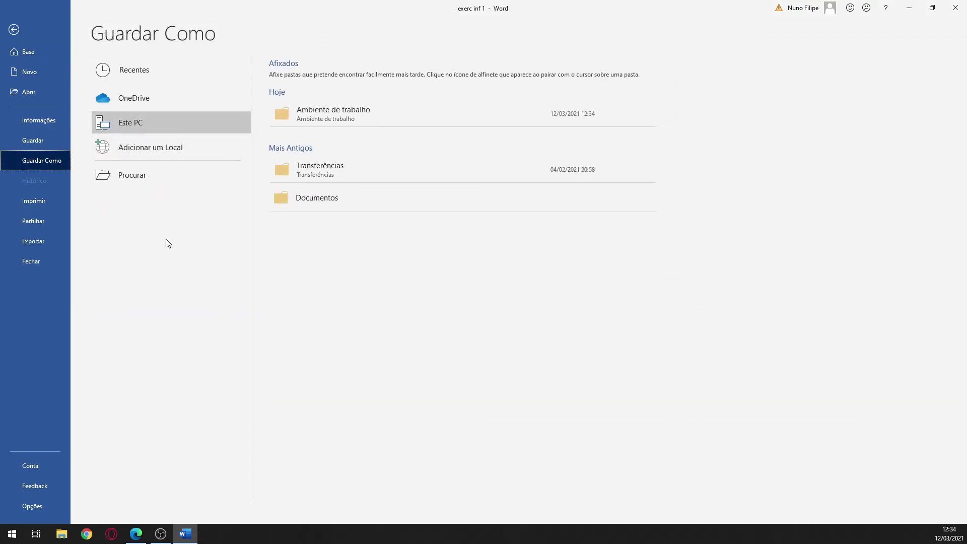
pyautogui.click(310, 114)
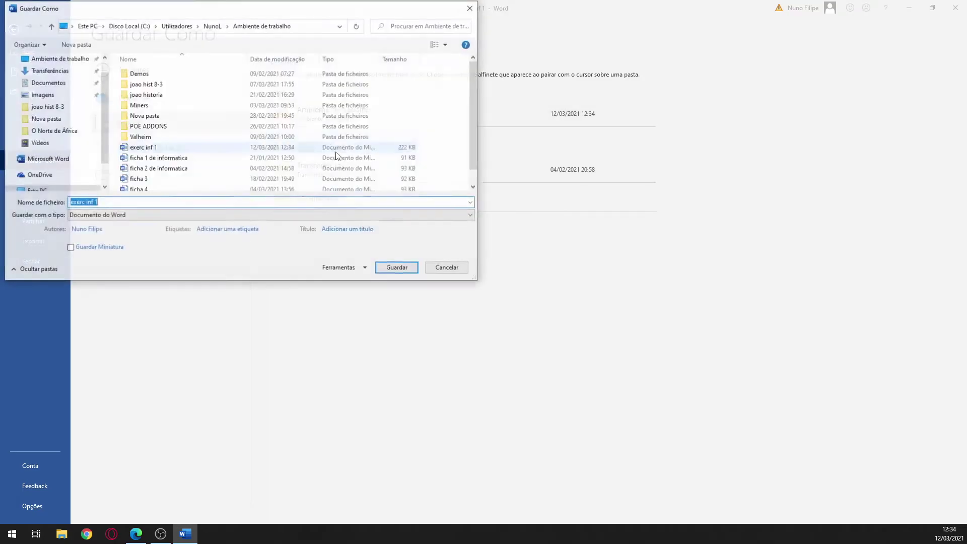
pyautogui.moveTo(184, 14); pyautogui.dragTo(431, 76)
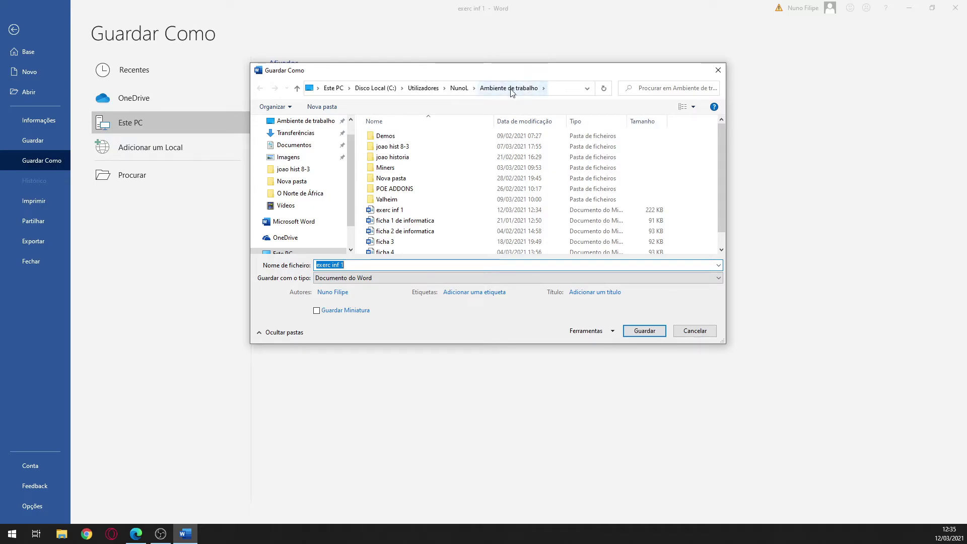
pyautogui.scroll(2, 352, 184)
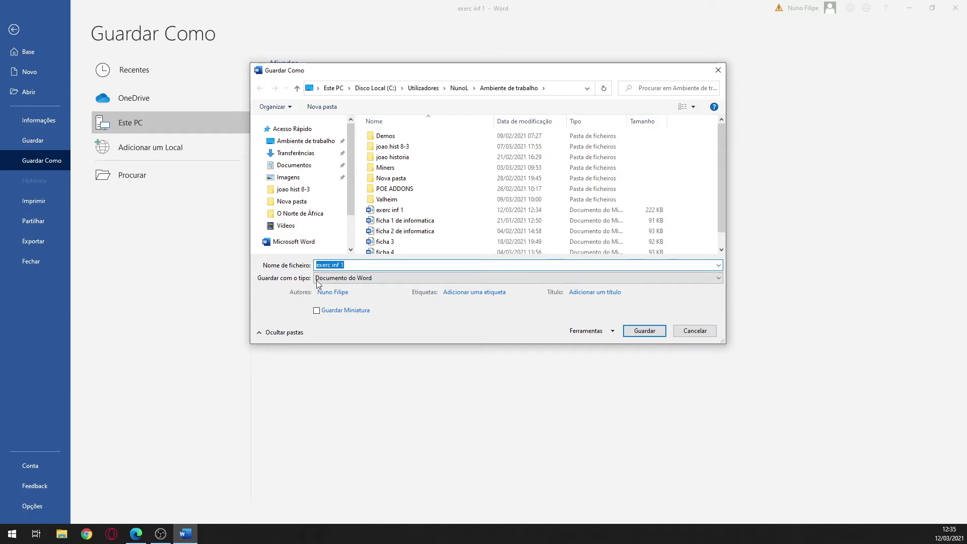
pyautogui.click(402, 278)
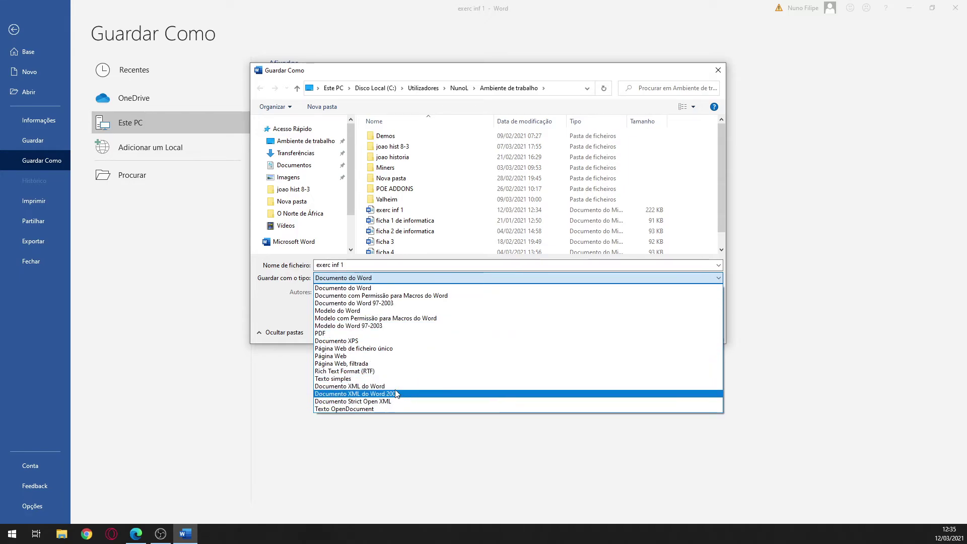
pyautogui.click(331, 334)
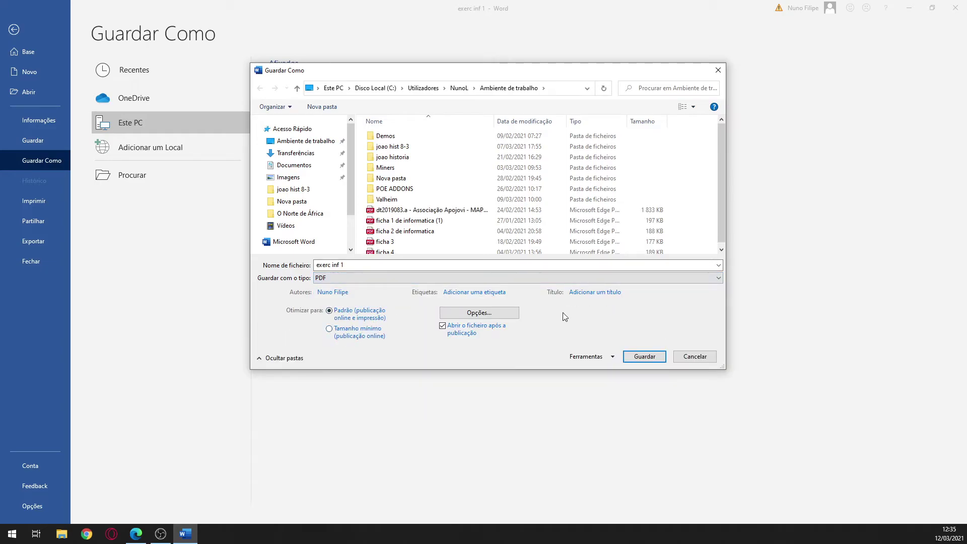
pyautogui.click(639, 357)
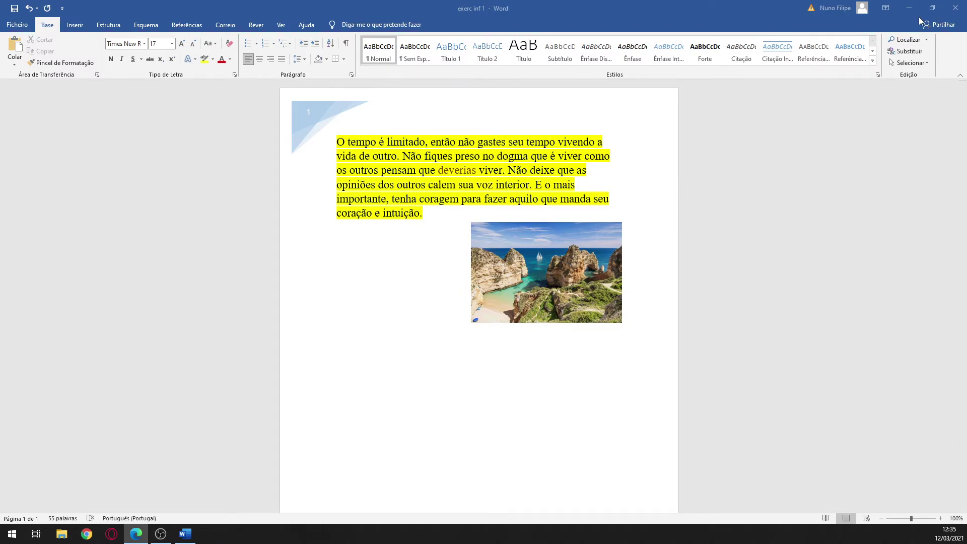
# - Close the document with its changes saved, and check the Word and PDF "exerc inf 1" files on the desktop
pyautogui.click(955, 8)
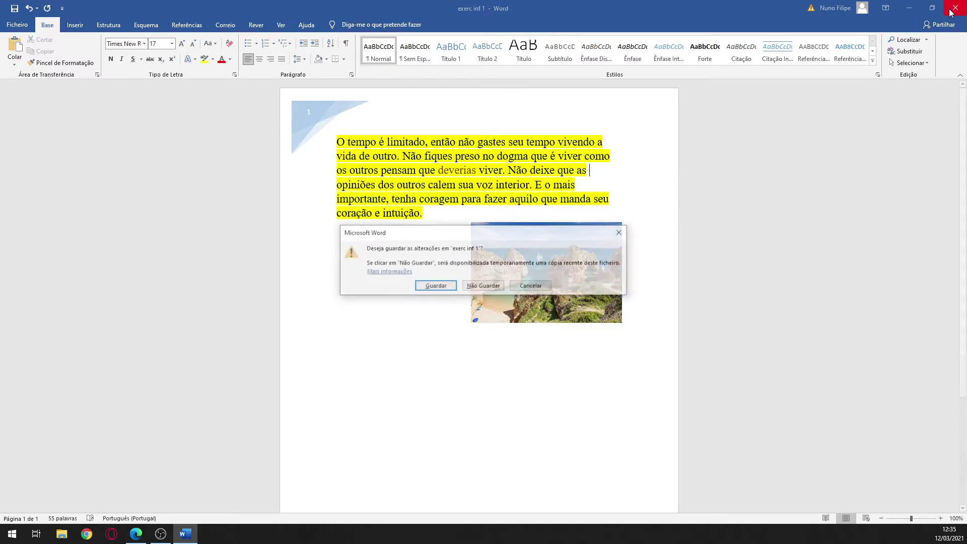
pyautogui.click(429, 286)
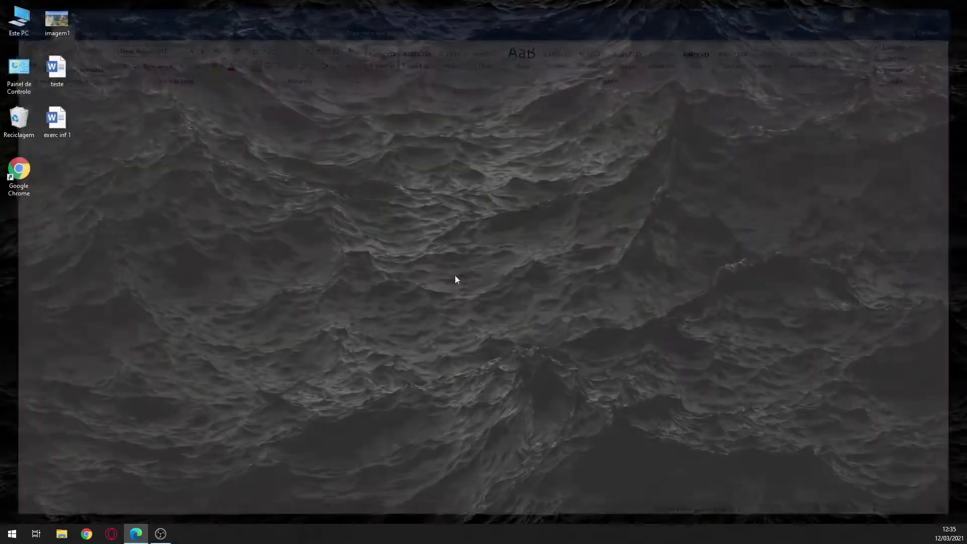
pyautogui.moveTo(700, 292); pyautogui.dragTo(80, 182)
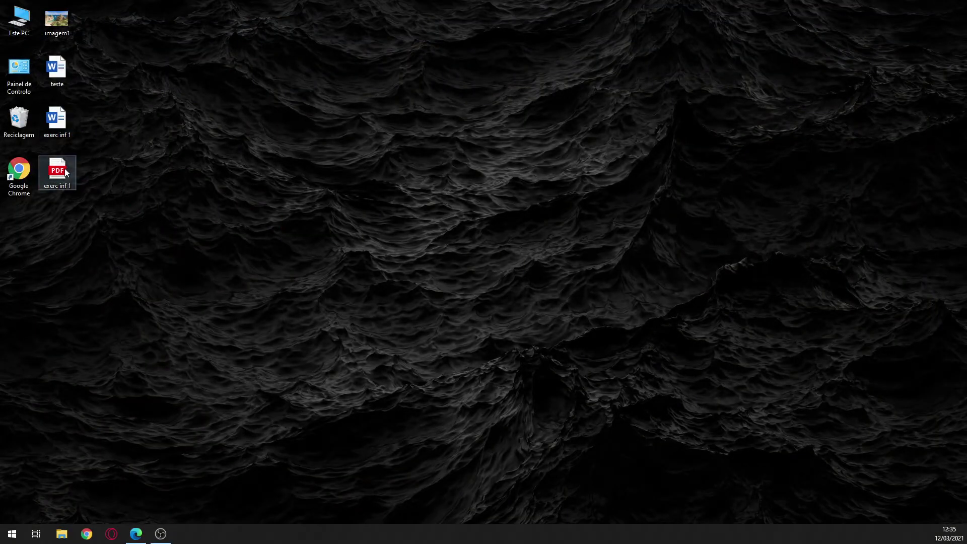
pyautogui.moveTo(67, 168)
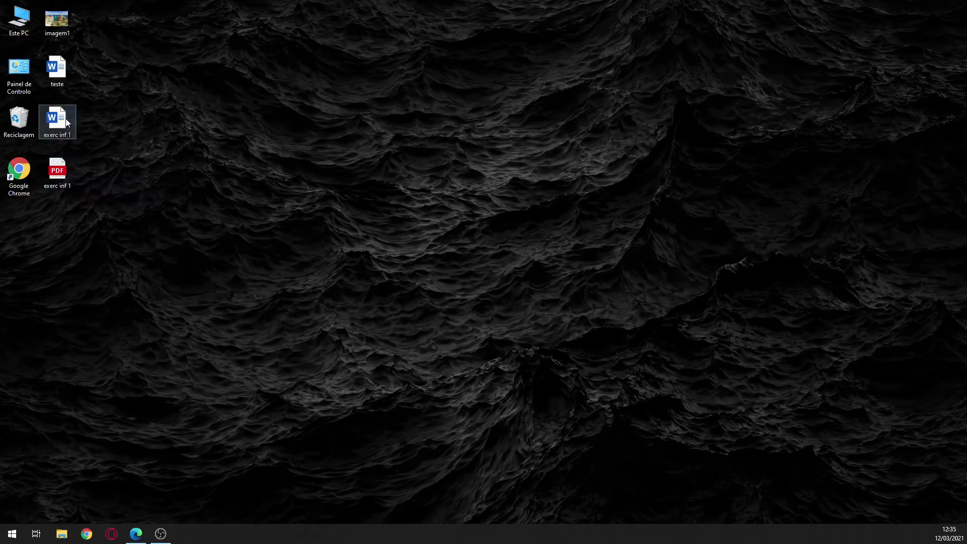
pyautogui.moveTo(67, 122)
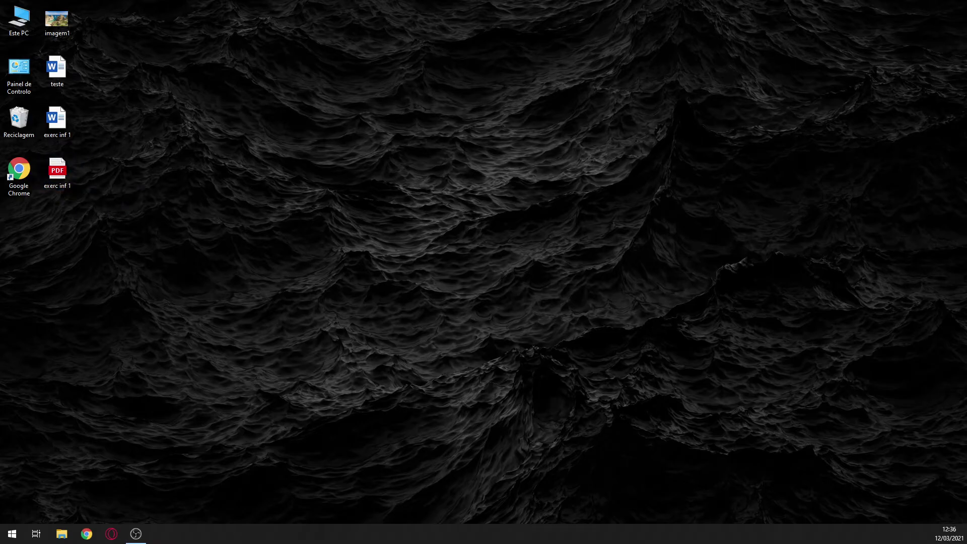
pyautogui.click(65, 127)
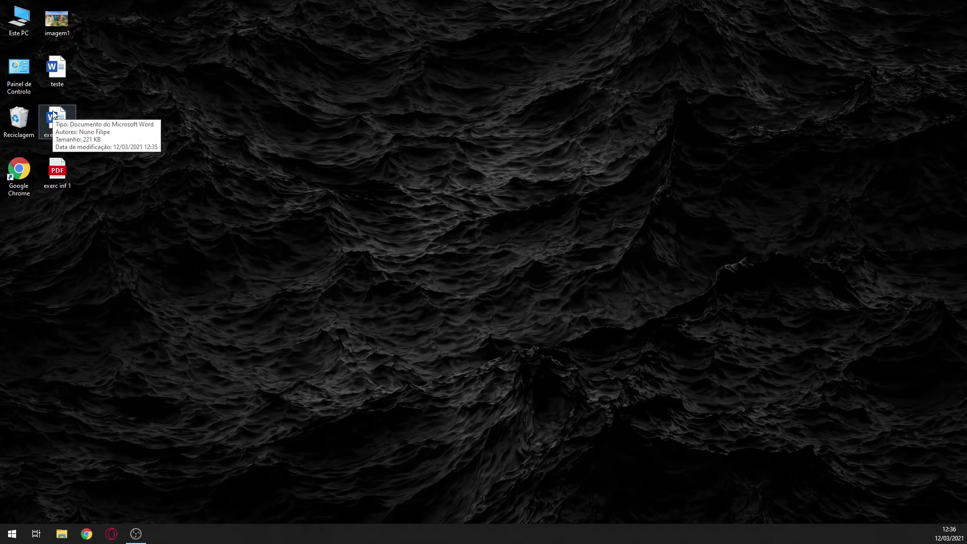
# - Check the "exerc inf 1" PDF on the desktop, and switch to Google Chrome to open Google Docs from the Google apps
pyautogui.click(50, 174)
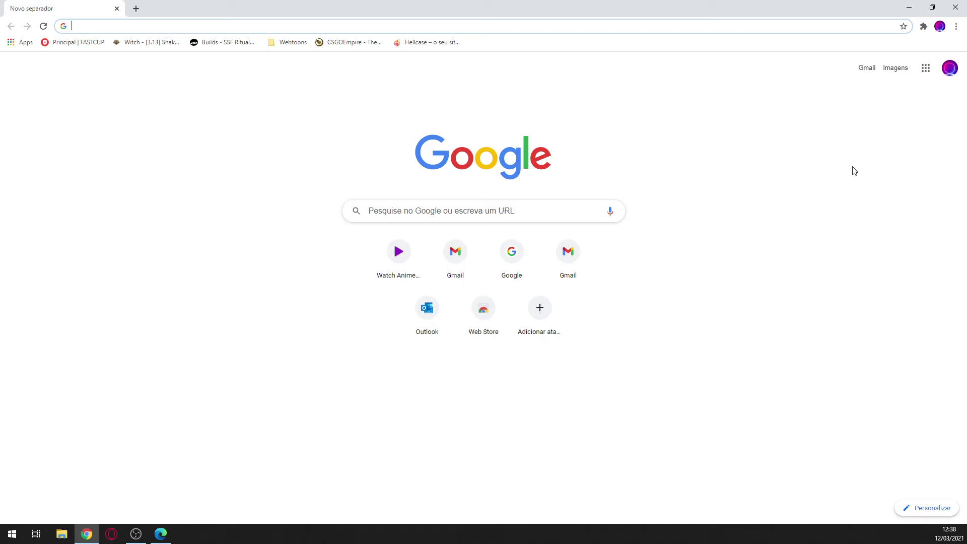
pyautogui.click(928, 76)
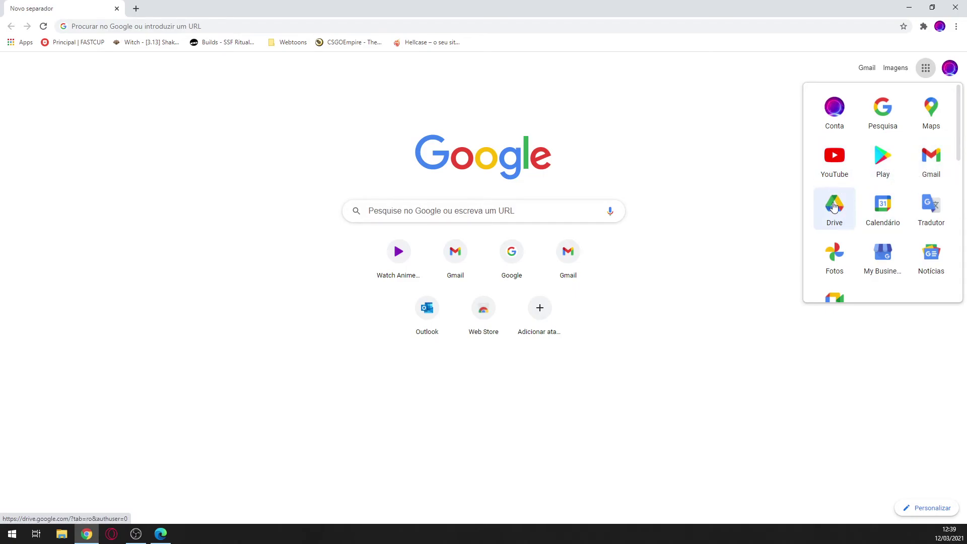
pyautogui.scroll(-2, 856, 183)
pyautogui.scroll(2, 857, 176)
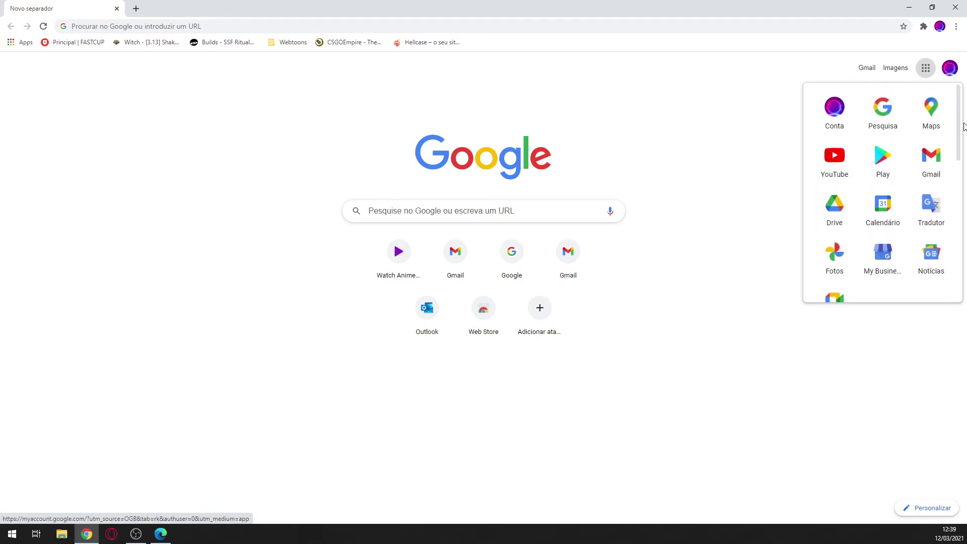
pyautogui.moveTo(960, 119); pyautogui.dragTo(959, 172)
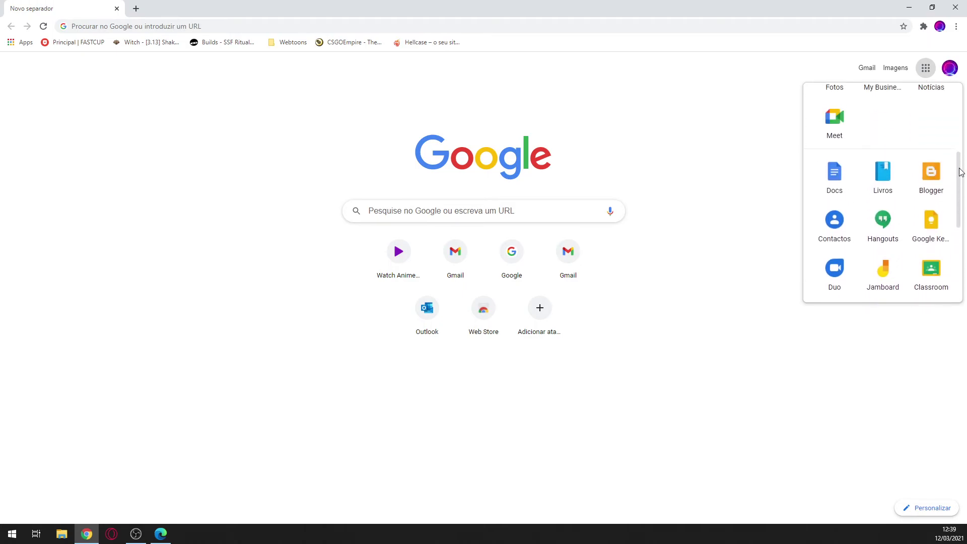
pyautogui.click(842, 172)
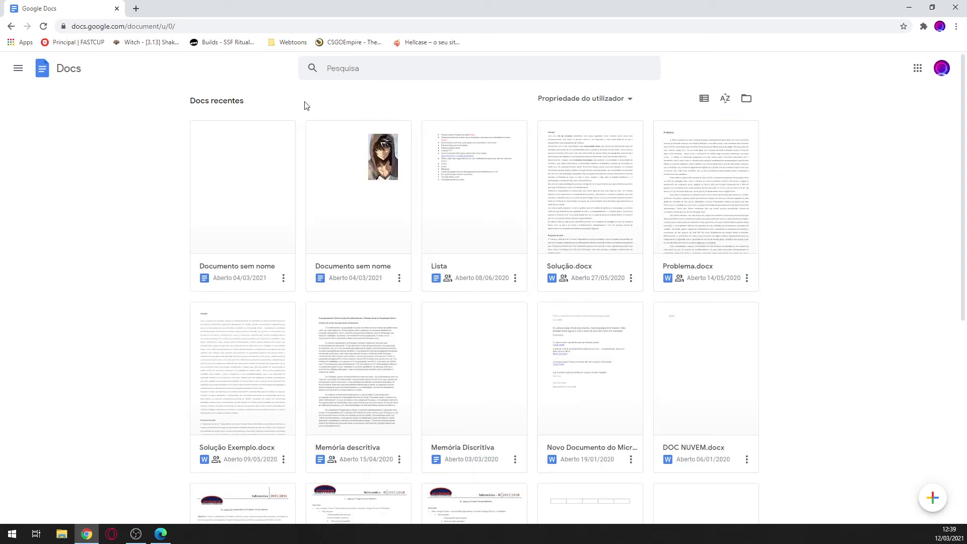
# - Look through the recent documents on the Google Docs home page
pyautogui.scroll(-5, 507, 157)
pyautogui.scroll(8, 503, 166)
pyautogui.scroll(-7, 594, 189)
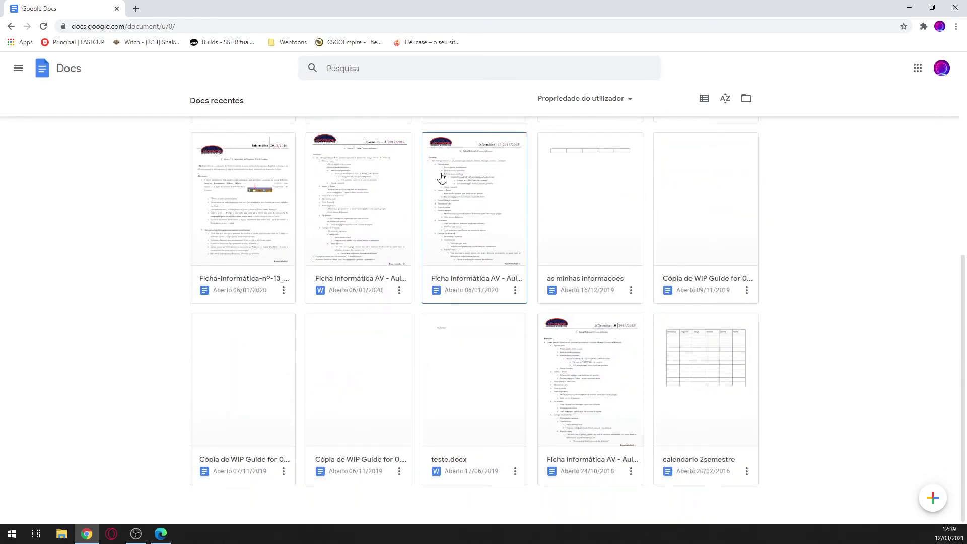
pyautogui.scroll(7, 658, 289)
pyautogui.scroll(-2, 750, 286)
pyautogui.scroll(2, 756, 287)
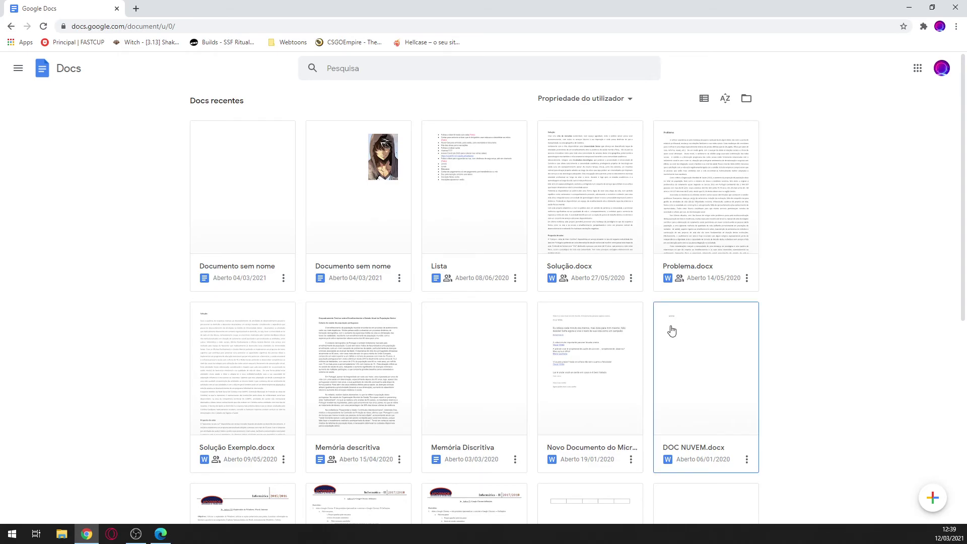
pyautogui.scroll(-6, 676, 324)
pyautogui.scroll(6, 677, 324)
pyautogui.scroll(-6, 669, 318)
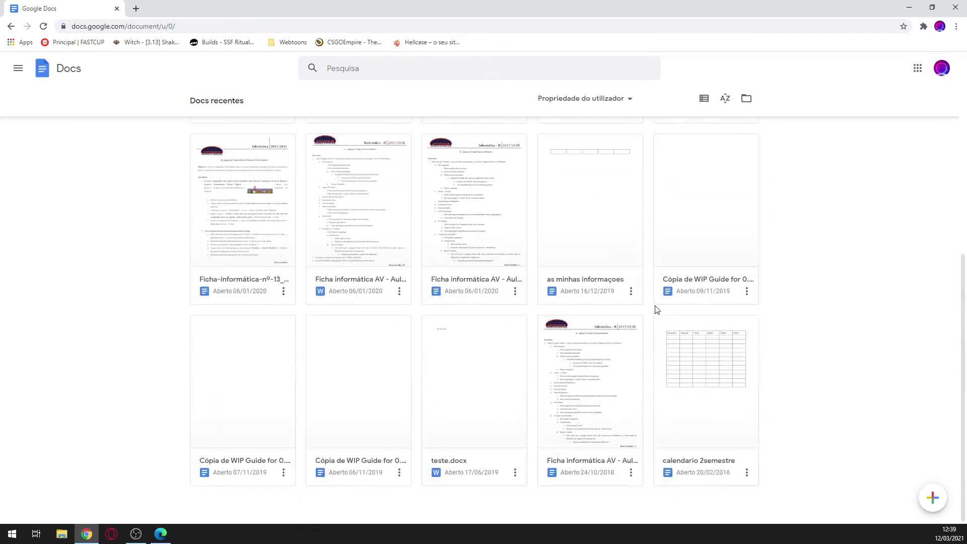
pyautogui.scroll(6, 655, 308)
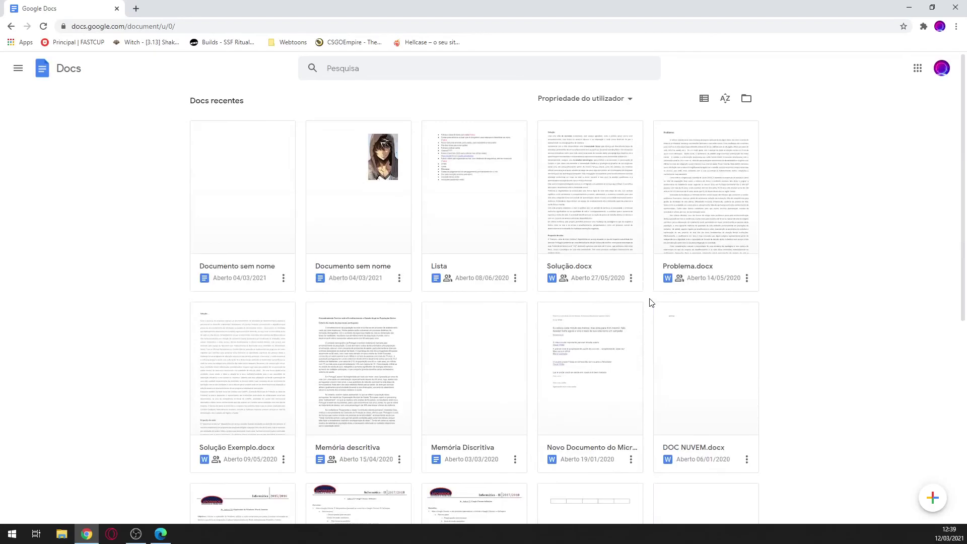
# - Create a blank document containing the quote from "O tempo é limitado, então não gastes seu tempo" to "seu coração e intuição.", dismissing the grammar tip
pyautogui.click(932, 500)
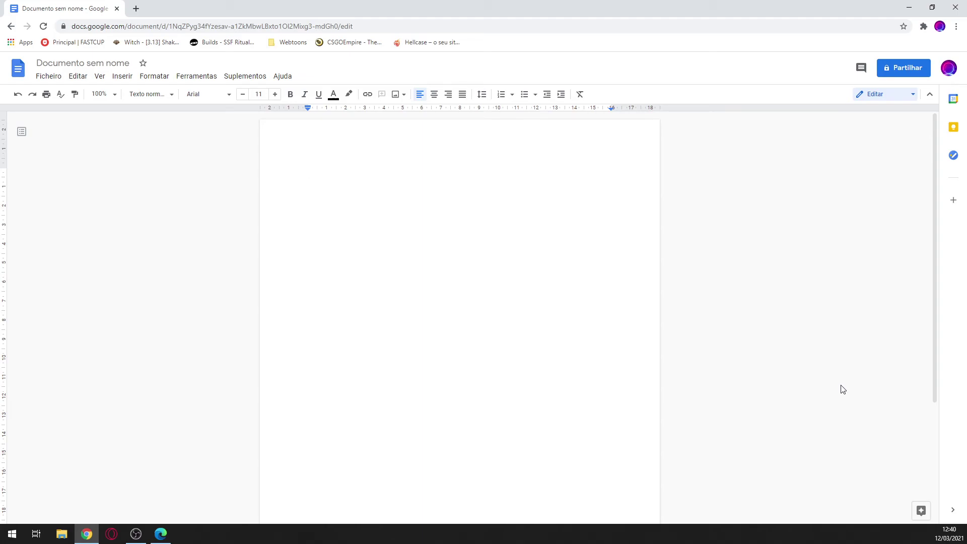
pyautogui.write('O tempo é limitado, então não gastes seu tempo vivendo a vida de outro. Não fiques preso no dogma que é viver como os outros pensam que deverias viver. Não deixe que as opiniões dos outros calem sua voz interior. E o mais importante, tenha coragem para fazer aquilo que manda seu coração e intuição.')
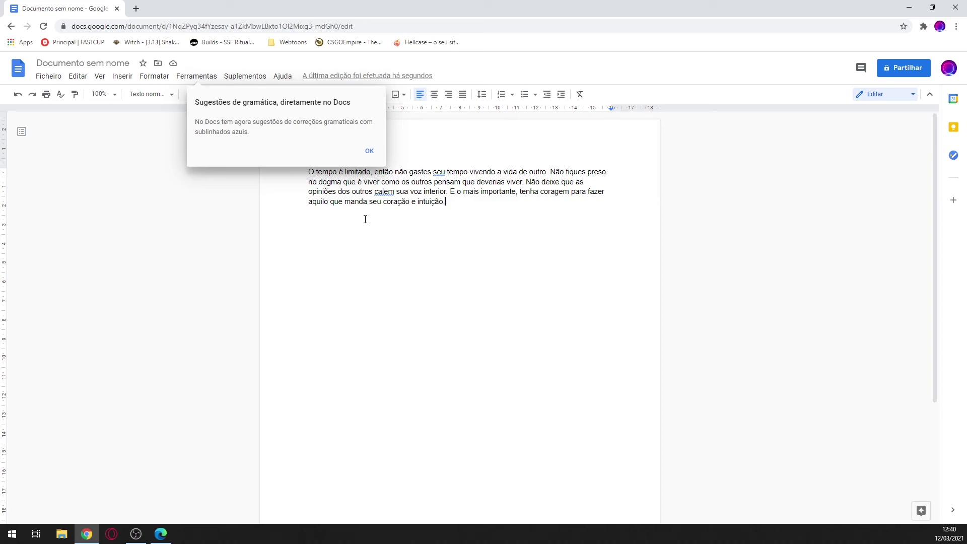
pyautogui.click(369, 150)
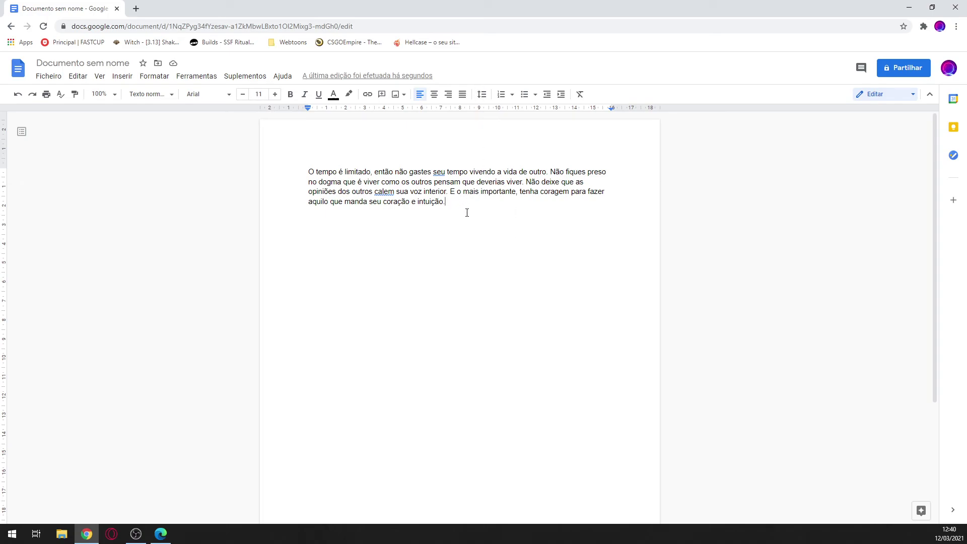
# - Format the whole paragraph in Comic Sans MS at size 18
pyautogui.moveTo(446, 202); pyautogui.dragTo(310, 168)
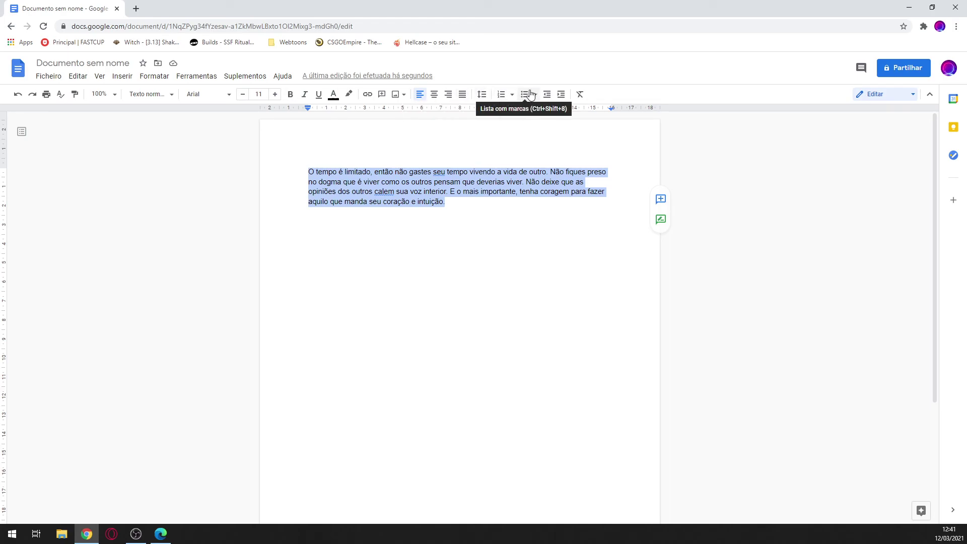
pyautogui.click(228, 100)
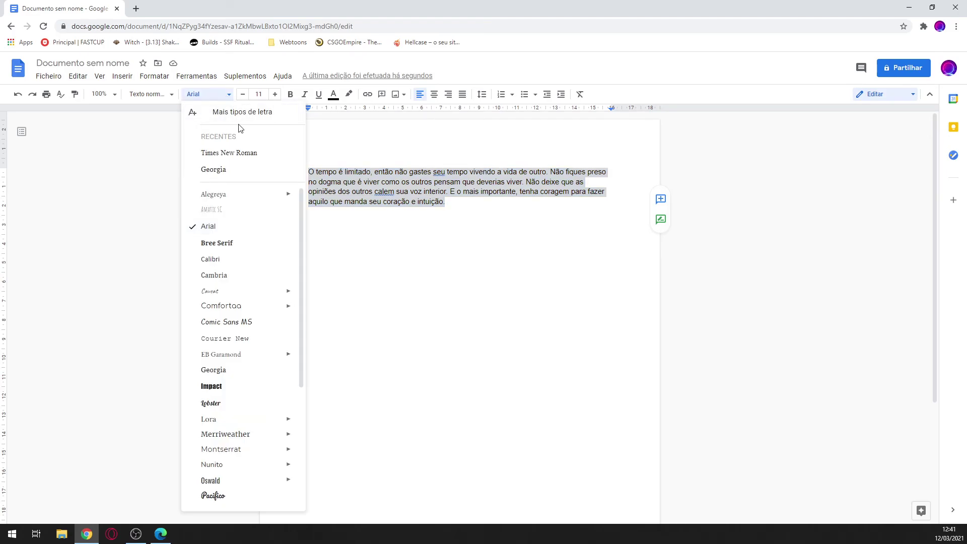
pyautogui.doubleClick(203, 94)
pyautogui.scroll(-1, 243, 251)
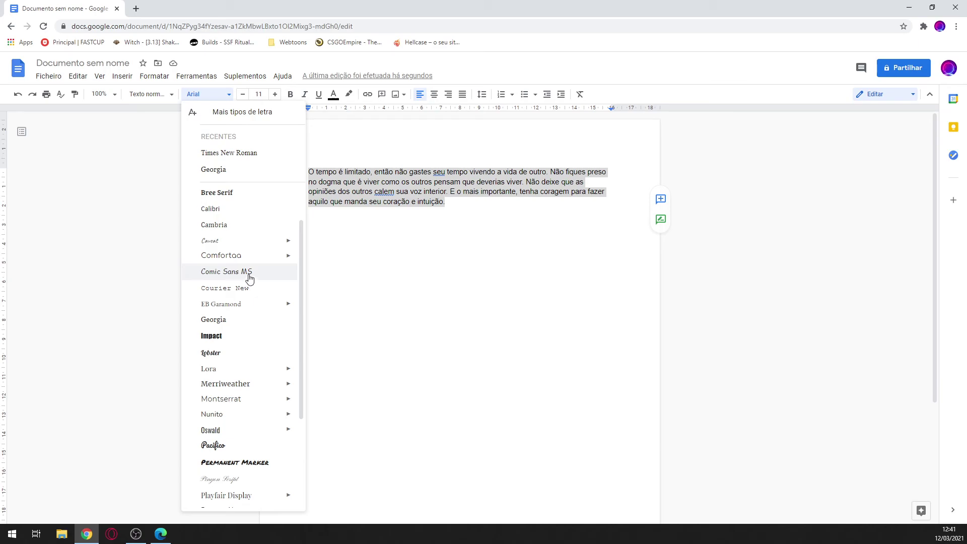
pyautogui.click(249, 275)
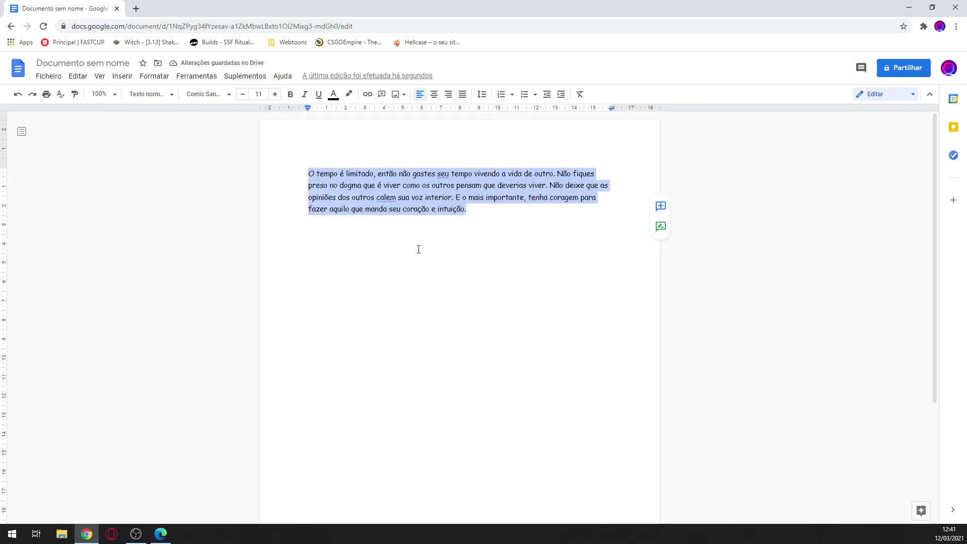
pyautogui.click(250, 94)
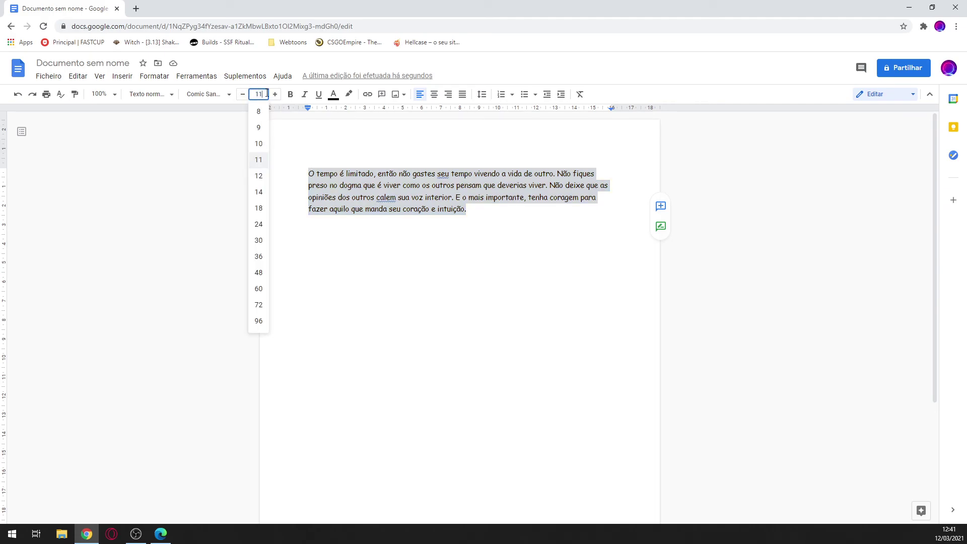
pyautogui.click(259, 211)
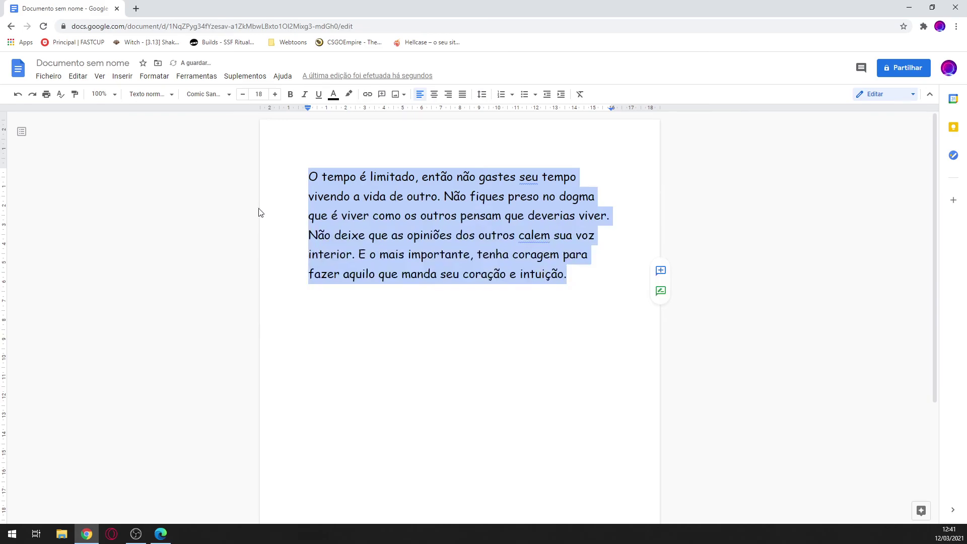
pyautogui.click(477, 321)
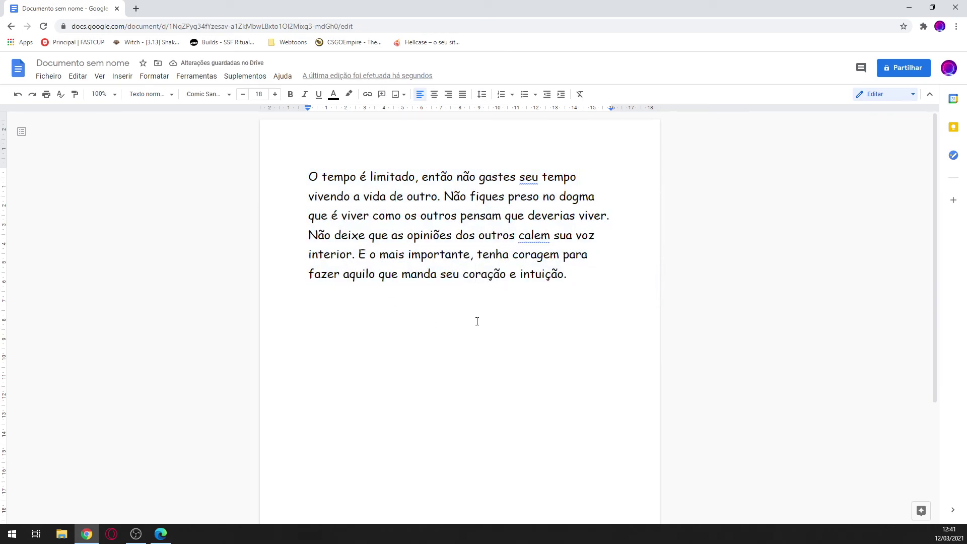
# - Insert the coastal picture "imagem1" from the computer below the paragraph
pyautogui.click(581, 283)
pyautogui.press('Return')
pyautogui.click(122, 77)
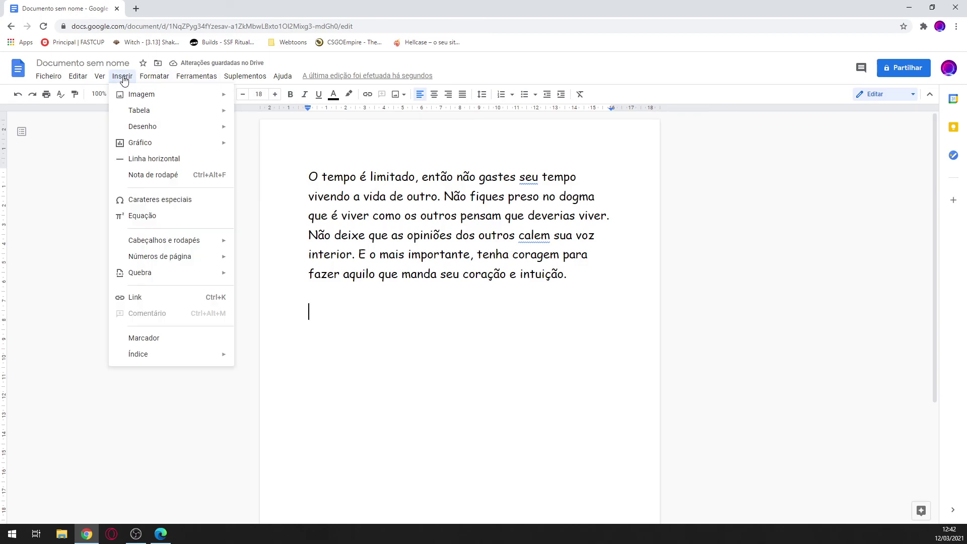
pyautogui.moveTo(165, 95)
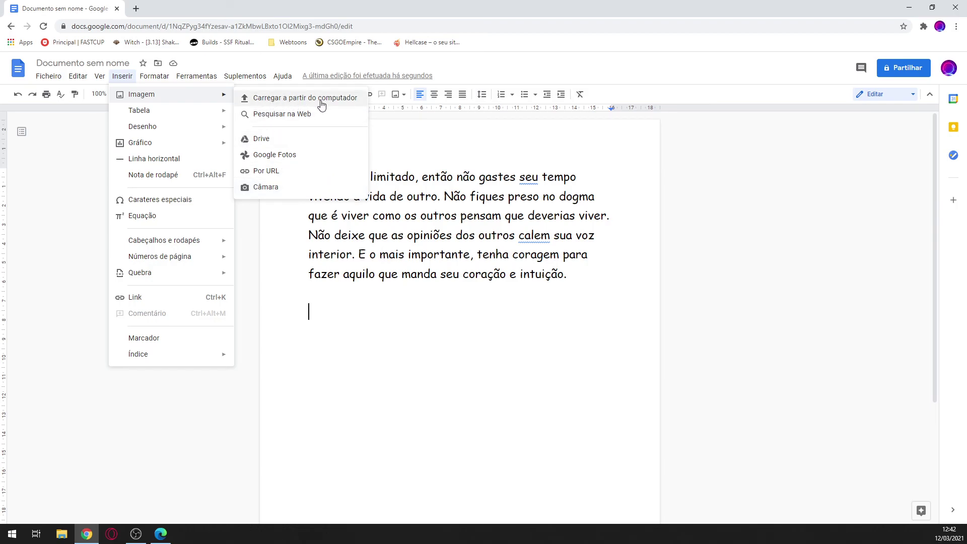
pyautogui.click(282, 99)
pyautogui.doubleClick(172, 146)
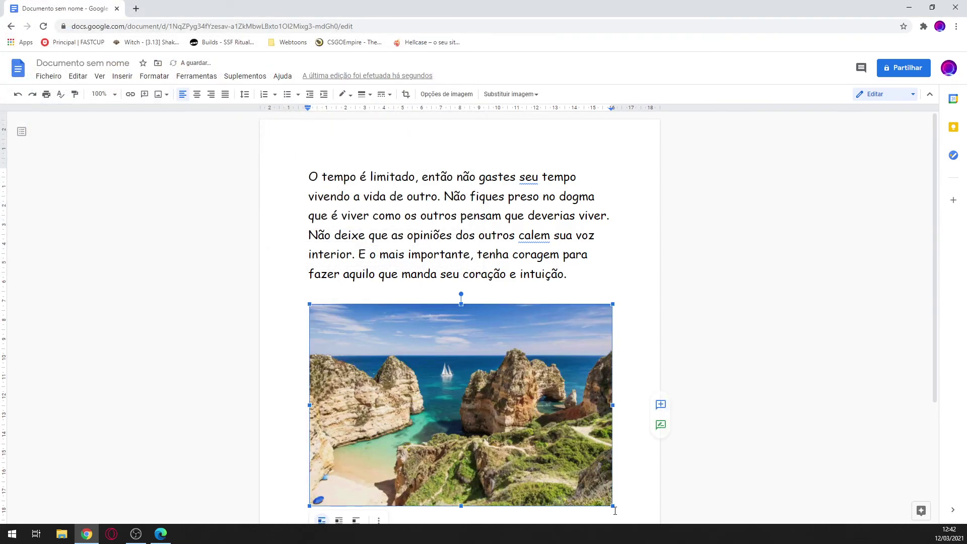
# - Shrink the picture proportionally to about 8.5 cm wide and centre it horizontally on the page
pyautogui.moveTo(612, 506); pyautogui.dragTo(456, 438)
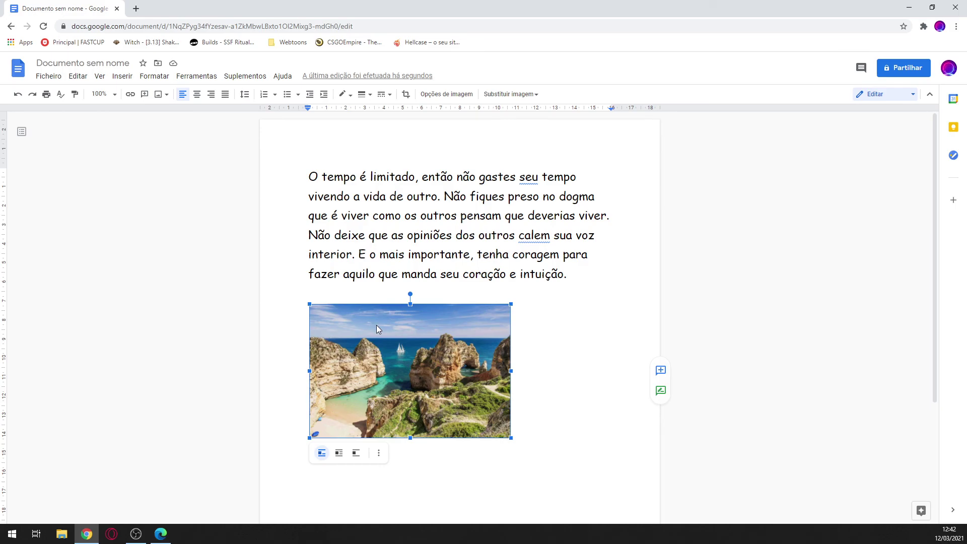
pyautogui.moveTo(510, 438); pyautogui.dragTo(468, 409)
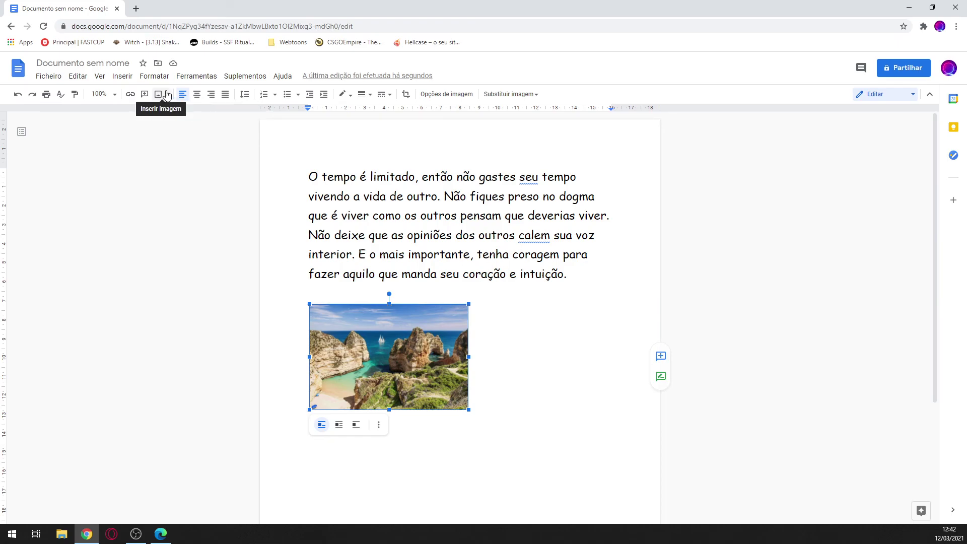
pyautogui.click(212, 95)
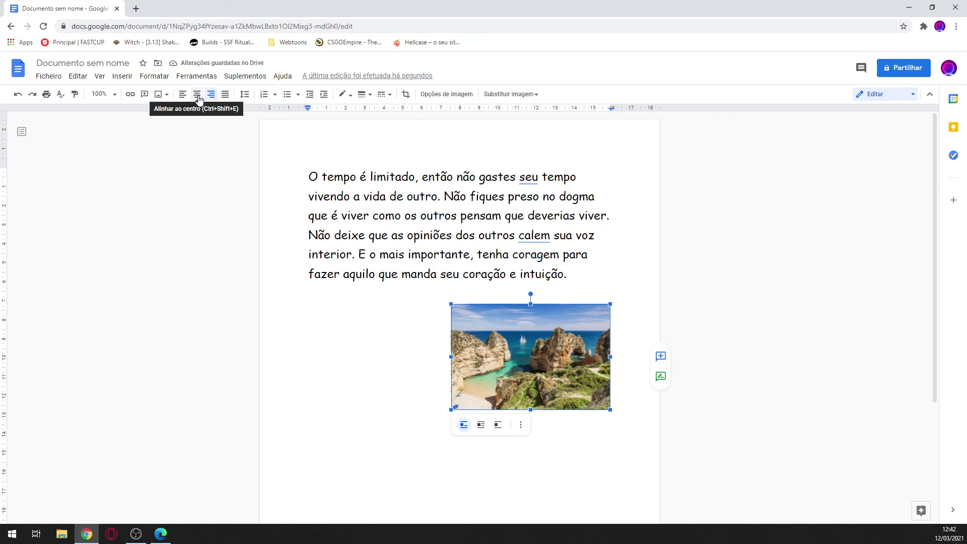
pyautogui.click(198, 94)
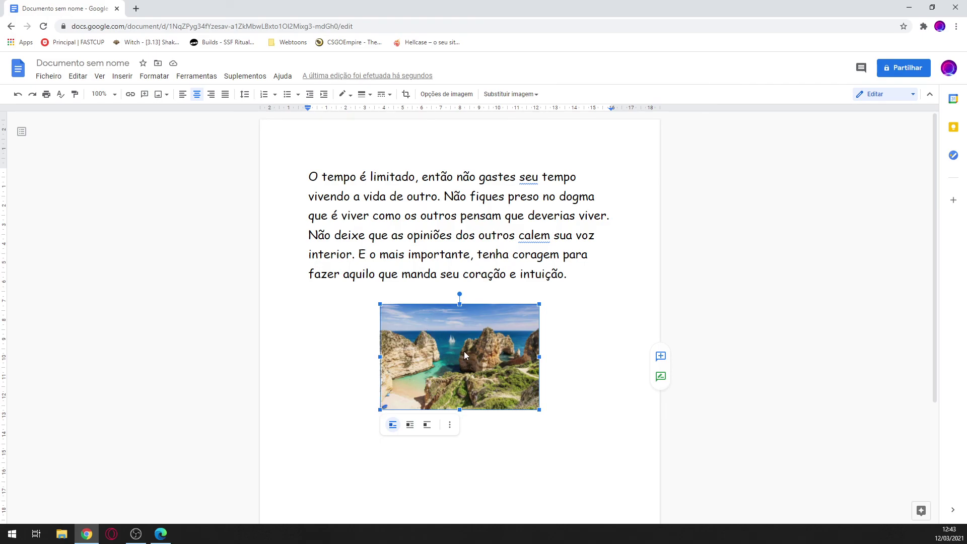
pyautogui.click(449, 425)
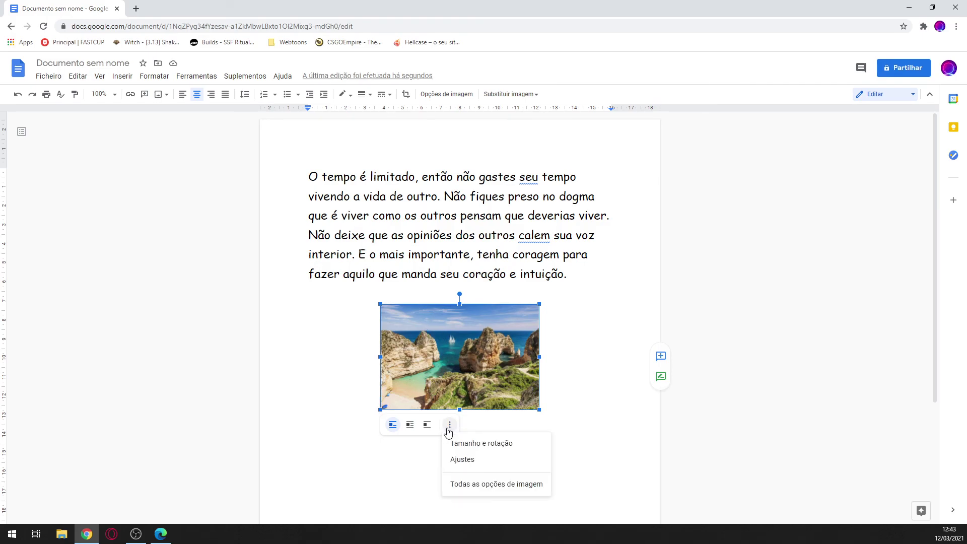
pyautogui.click(602, 334)
pyautogui.click(585, 345)
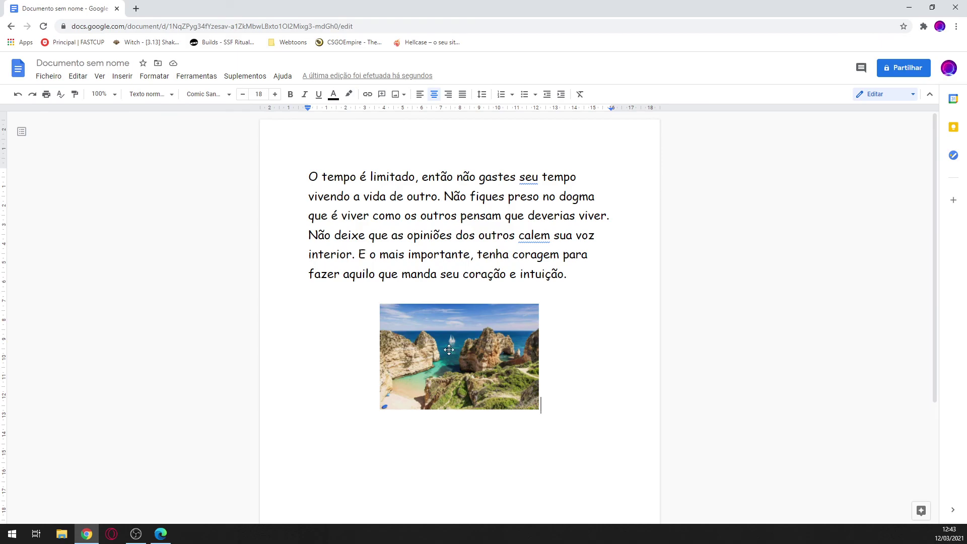
# - Justify the text of the whole paragraph above the picture
pyautogui.click(449, 349)
pyautogui.moveTo(562, 282); pyautogui.dragTo(309, 174)
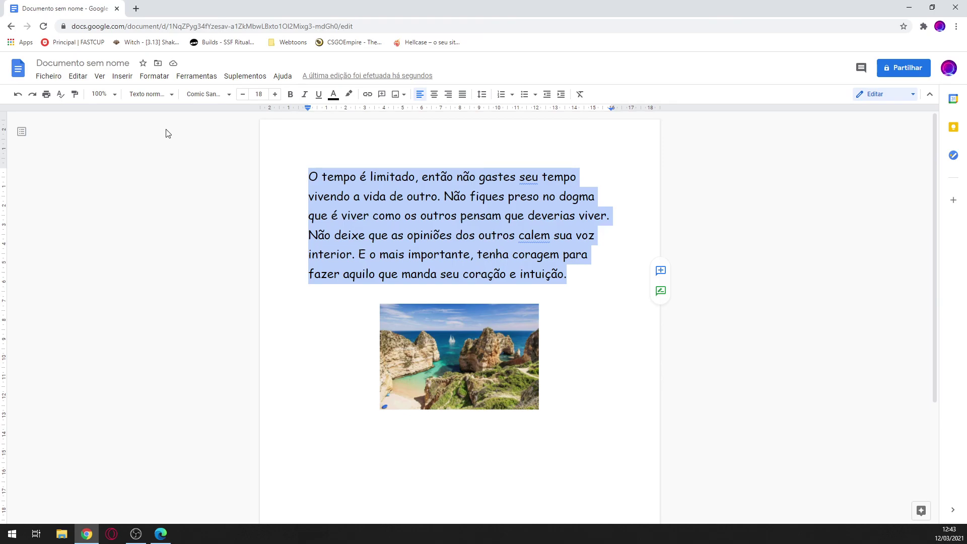
pyautogui.click(462, 94)
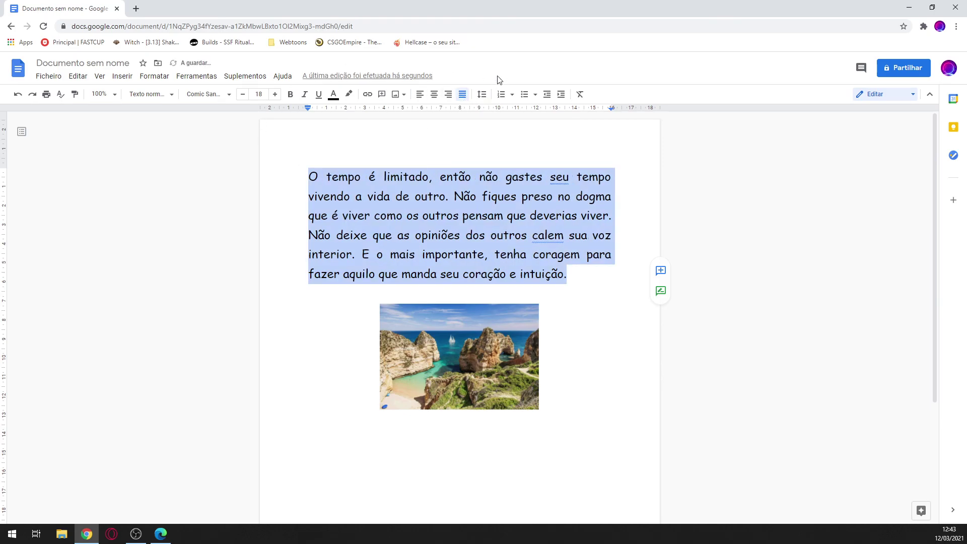
pyautogui.click(601, 290)
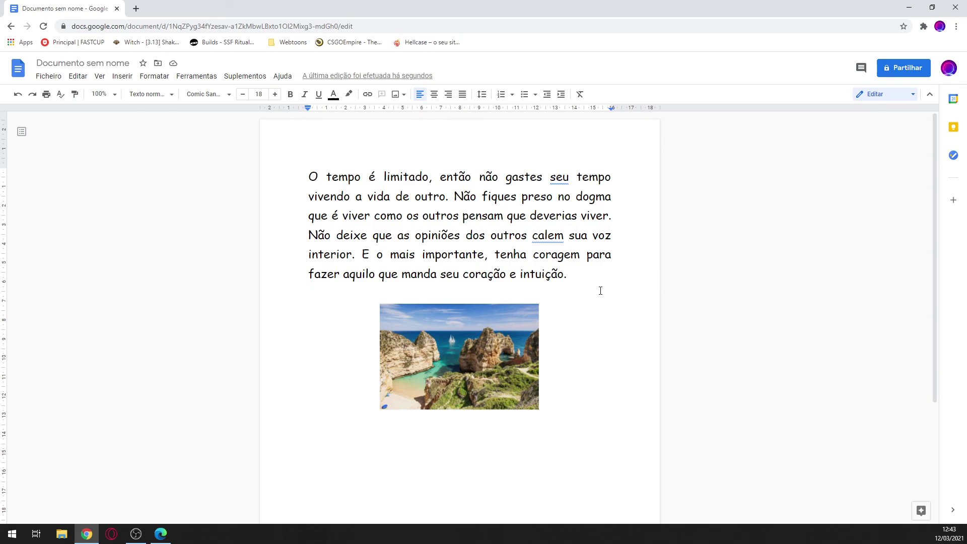
# - Save the document under its suggested title, and prepare a share invitation for a suggested contact as Editor but discard it without sending
pyautogui.click(902, 70)
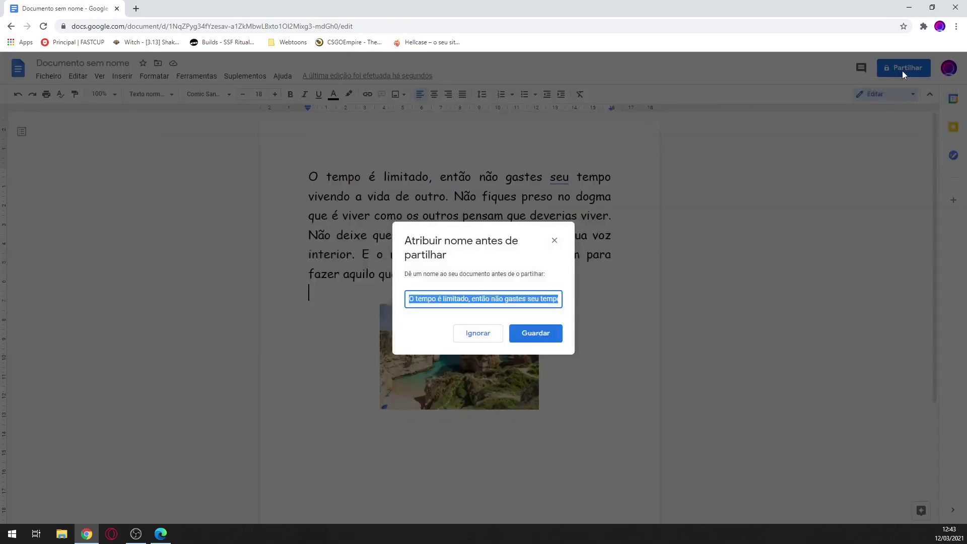
pyautogui.click(532, 334)
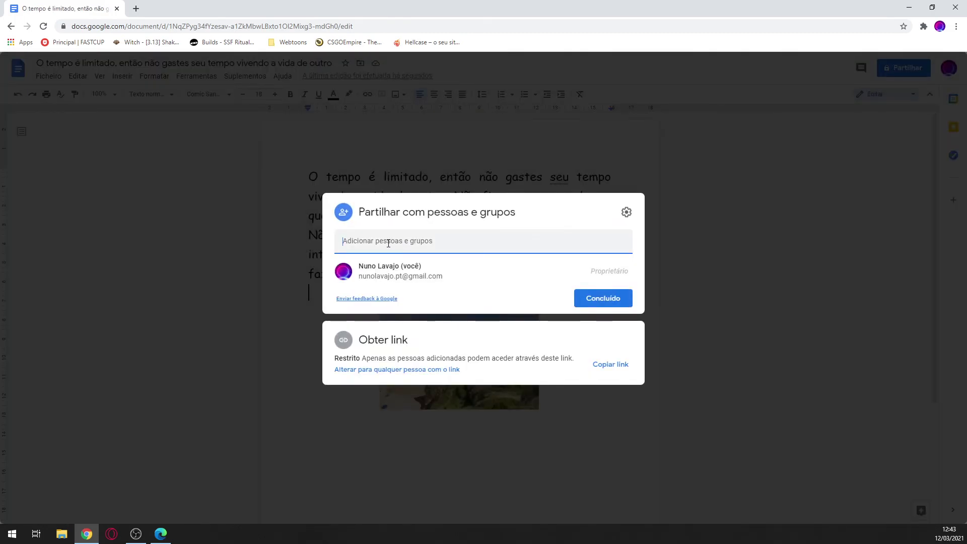
pyautogui.click(380, 239)
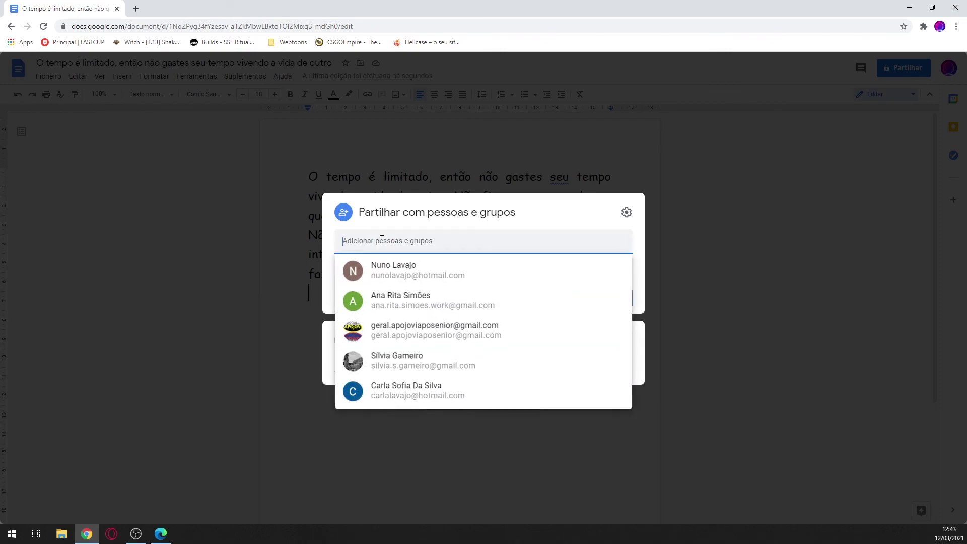
pyautogui.click(404, 273)
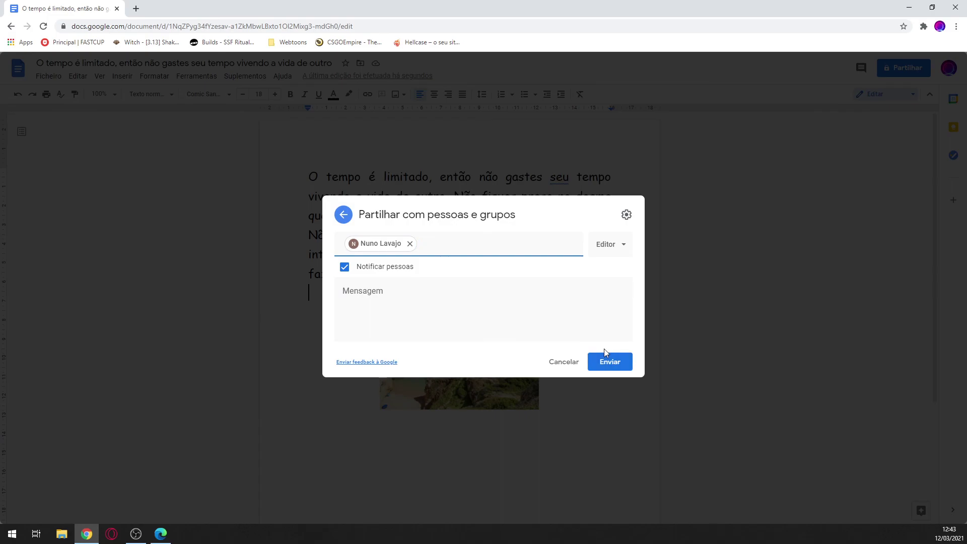
pyautogui.click(727, 207)
pyautogui.click(556, 304)
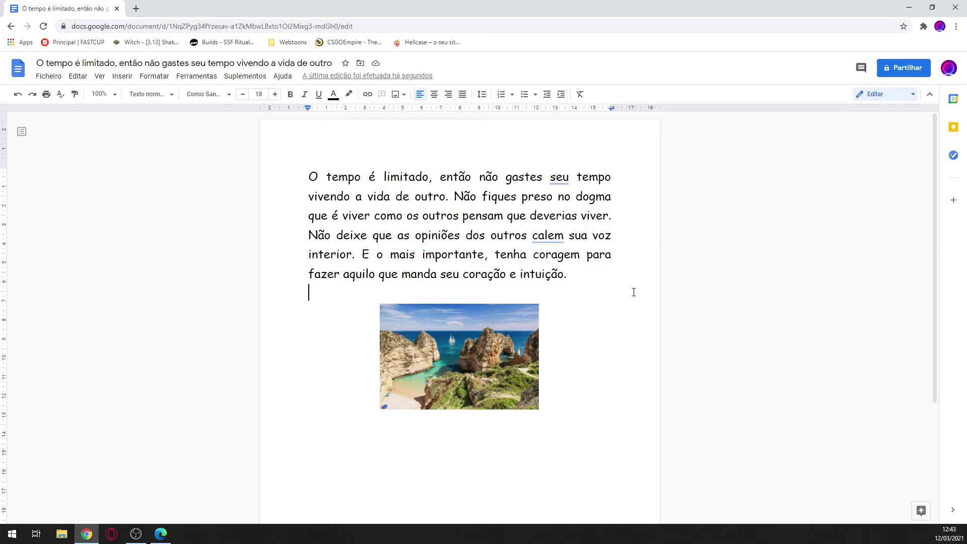
# - Close the Chrome window with the document and refresh the desktop
pyautogui.click(955, 9)
pyautogui.rightClick(223, 171)
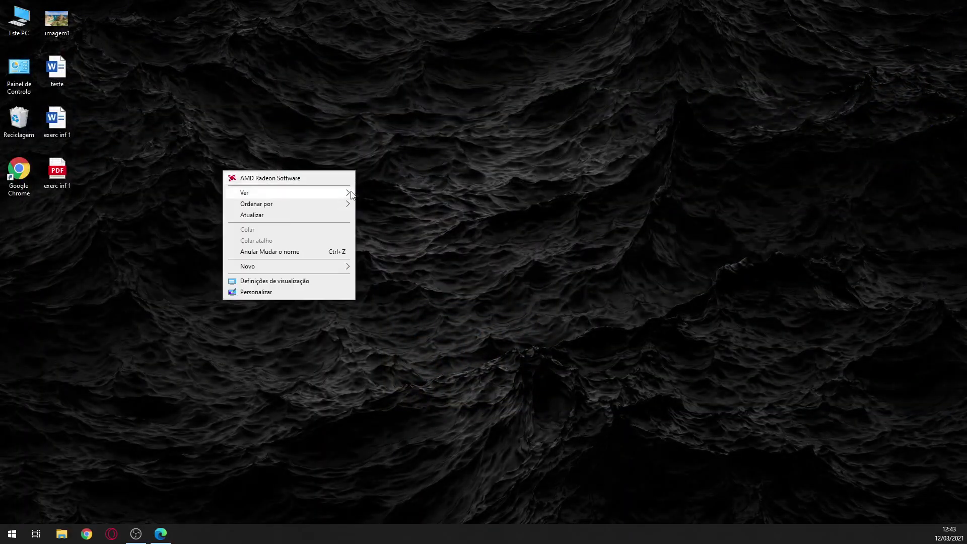
pyautogui.click(298, 218)
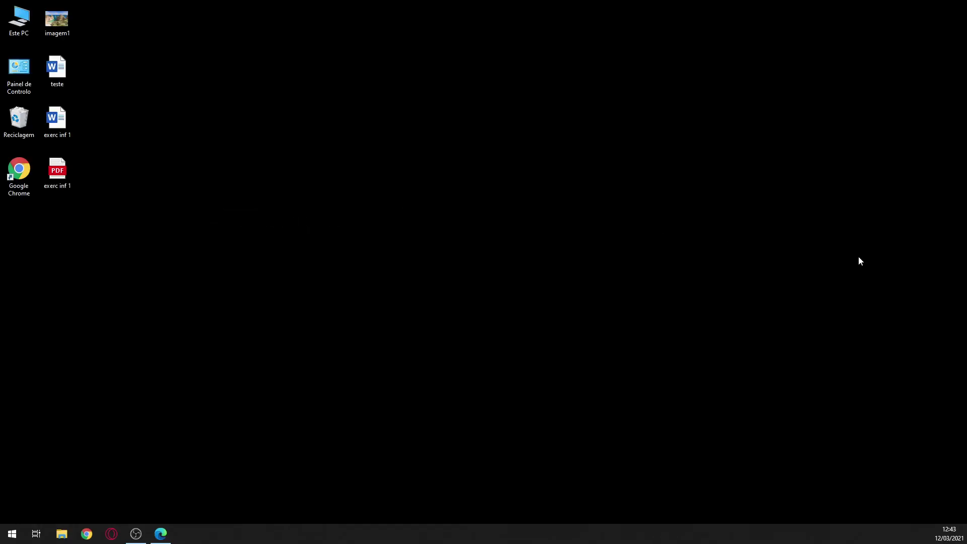